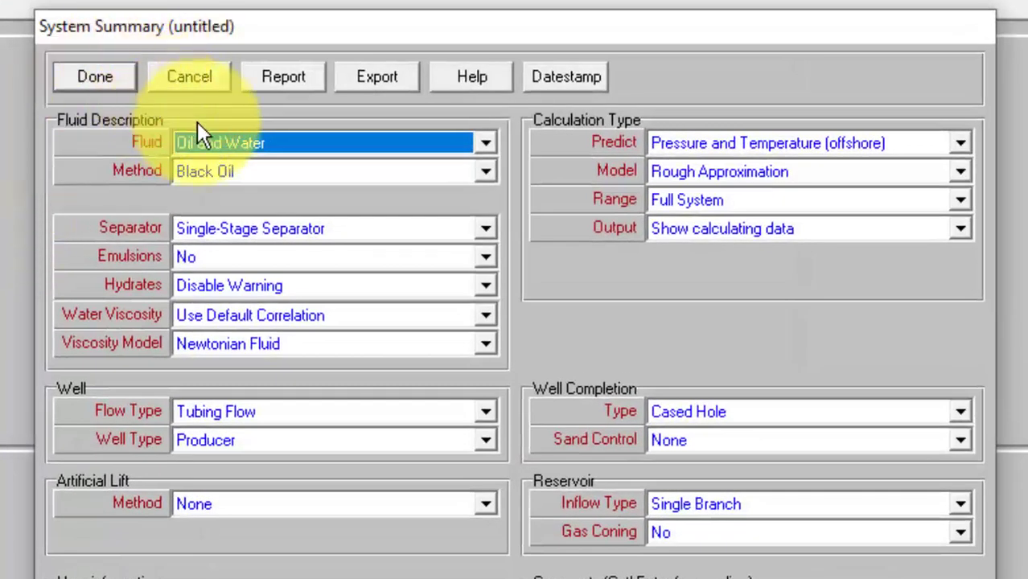
Set the system fluid to Dry and Wet Gas and the reservoir inflow type to MultiLateral Well, and close the summary
click(261, 146)
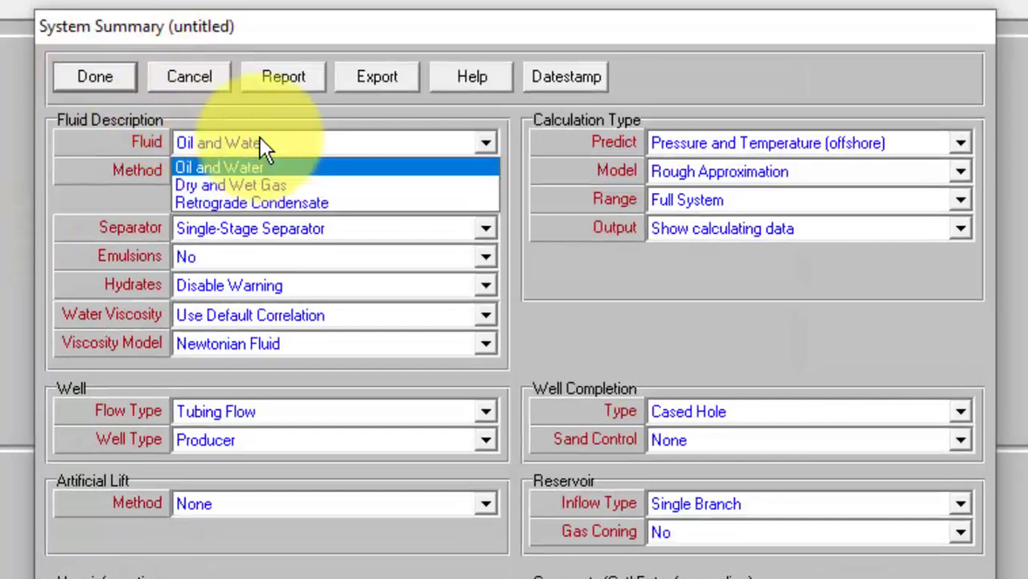
click(257, 184)
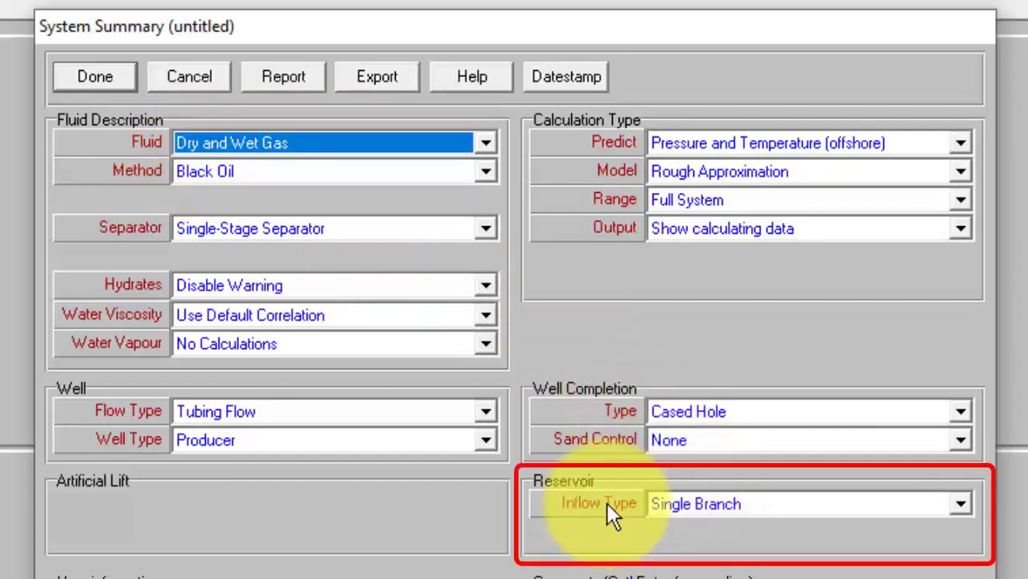
click(815, 504)
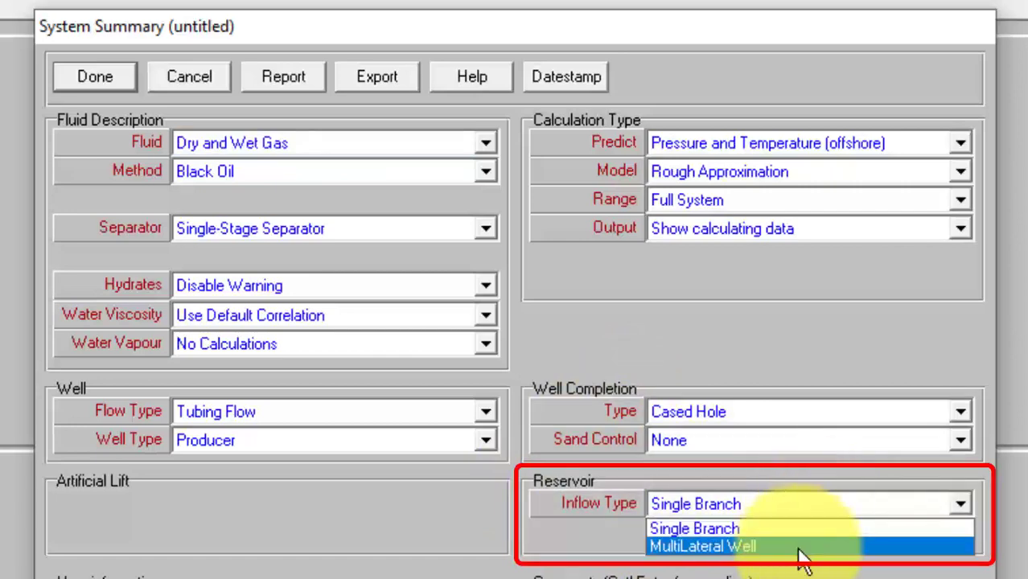
click(797, 547)
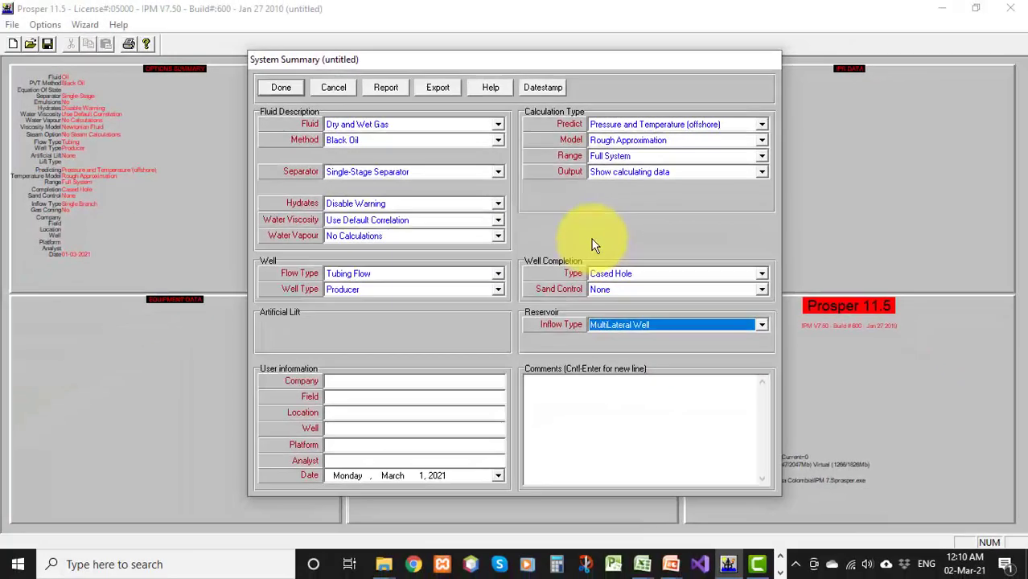
click(285, 87)
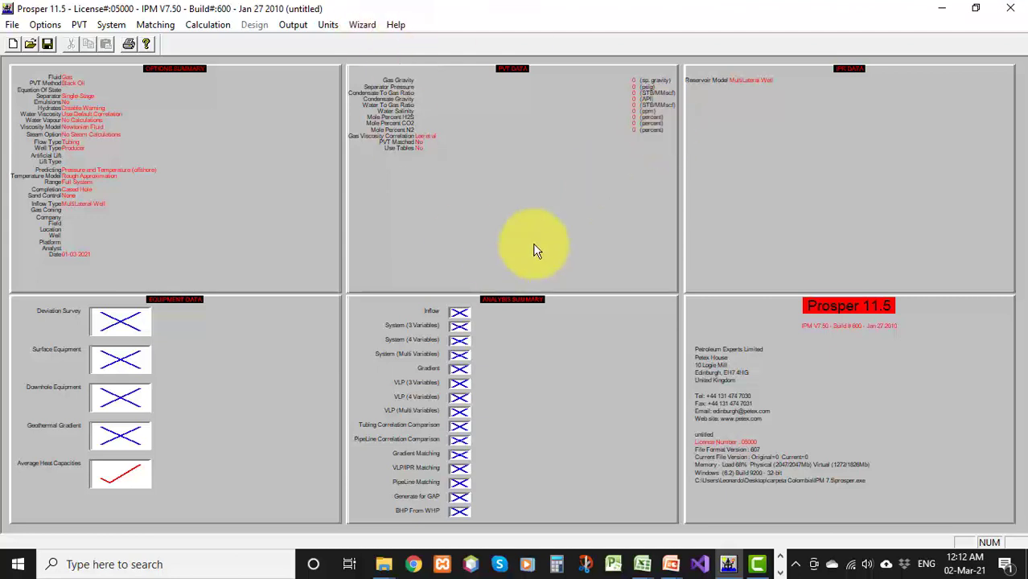
Open the Datos Basicos.xlsx workbook to review the basic PVT and reservoir data
click(643, 565)
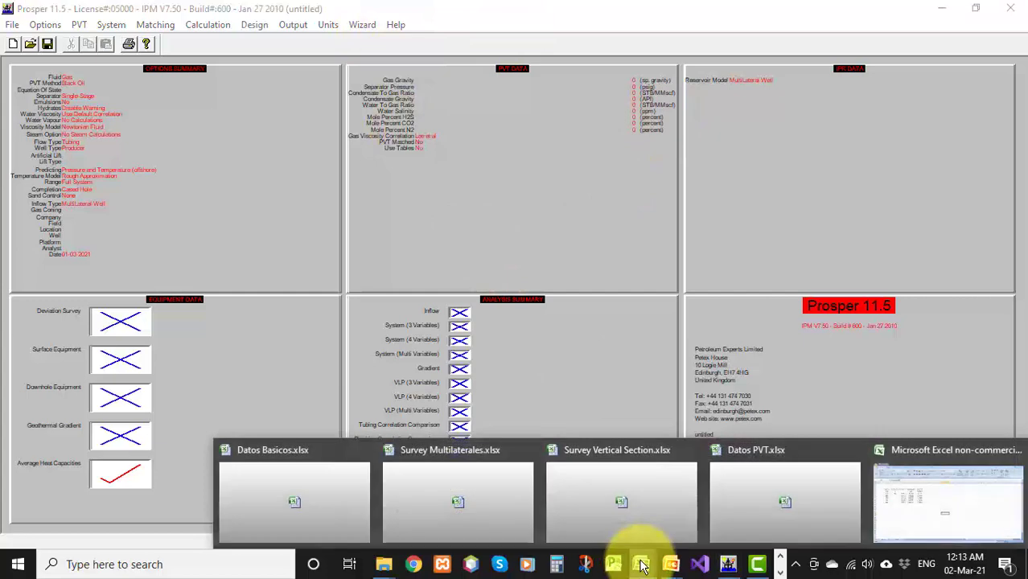
click(323, 506)
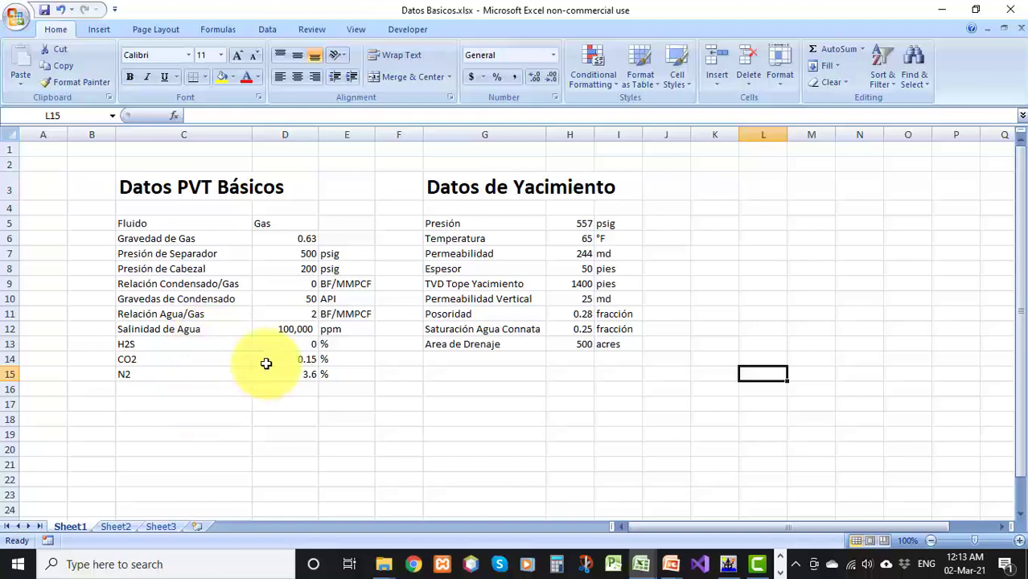
key(alt+Tab)
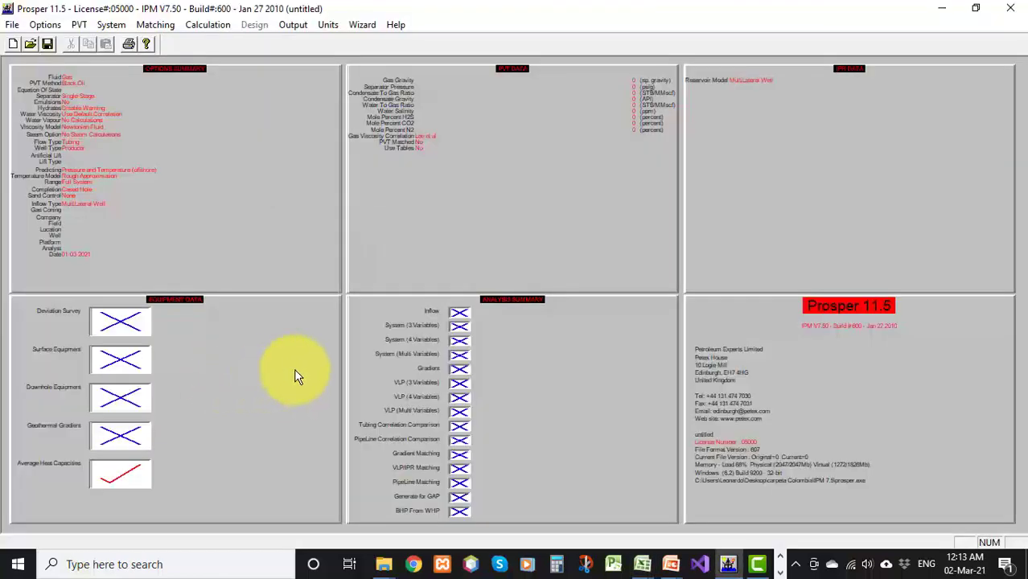
Open the PVT input data and enter gas gravity 0.63 and separator pressure 500 psig
click(401, 195)
key(alt+Tab)
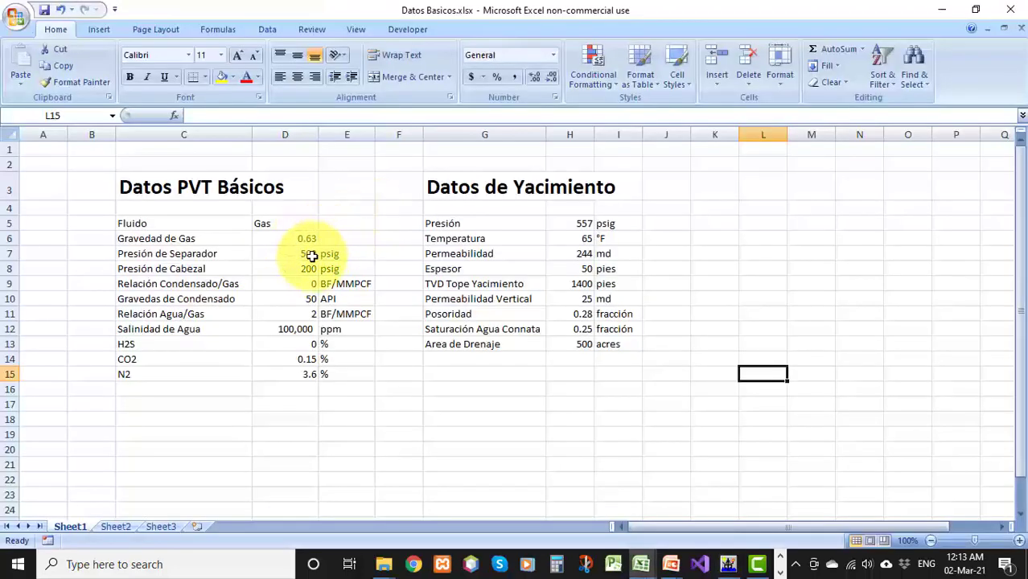
key(alt+Tab)
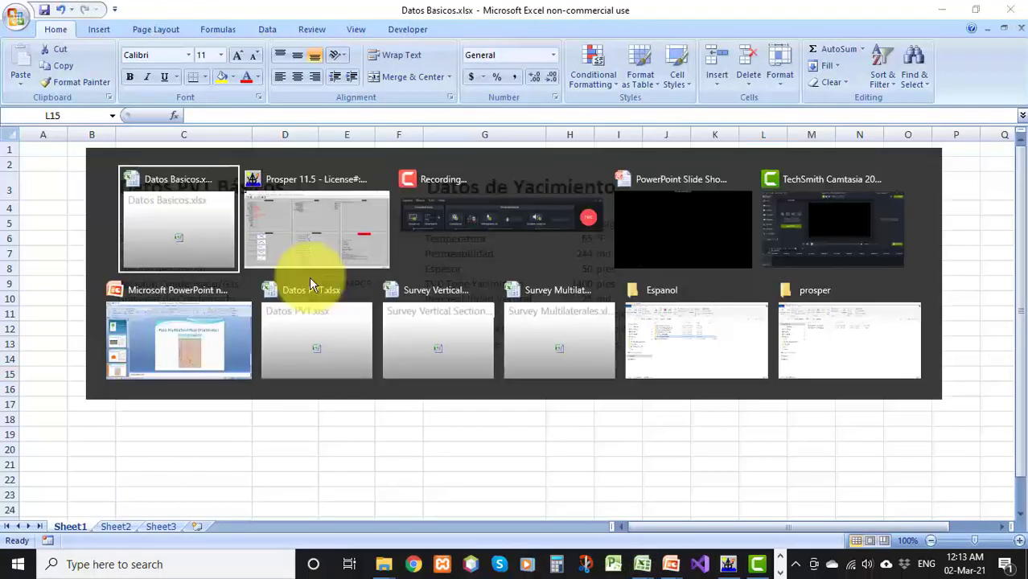
key(alt+Tab)
click(394, 256)
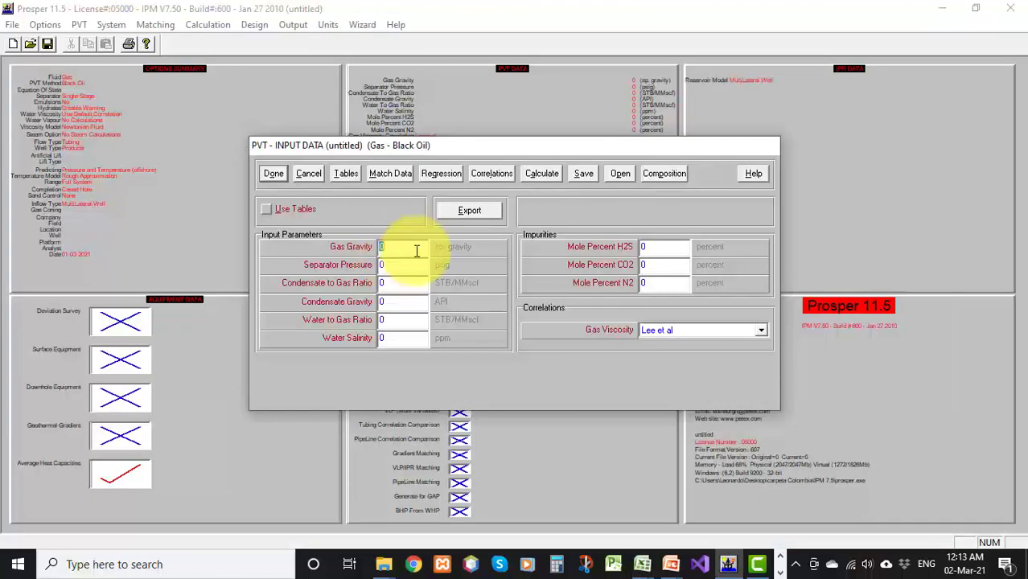
text(.63)
click(410, 264)
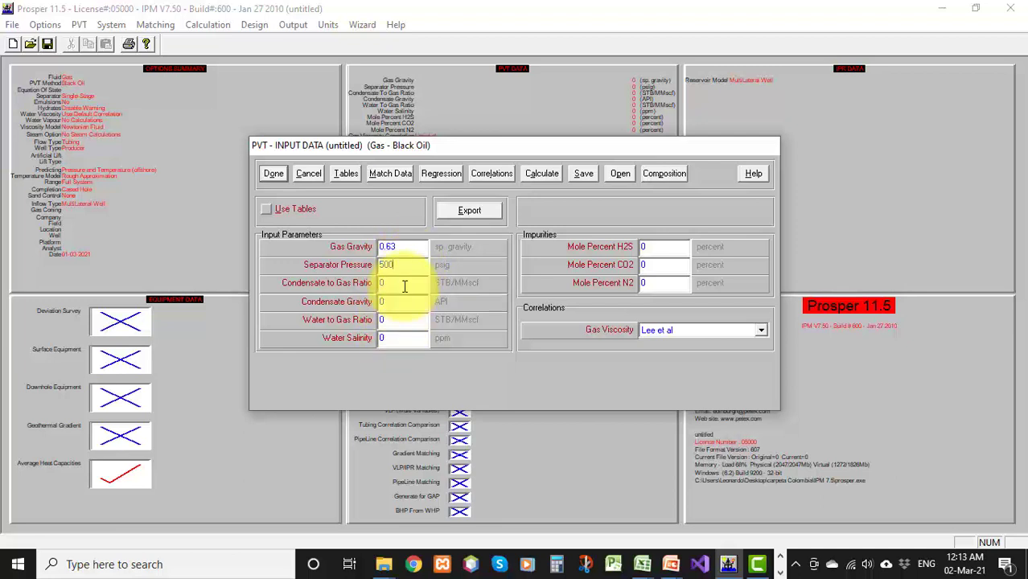
Enter condensate gravity 50 API, water to gas ratio 2 and water salinity 100000 ppm from the spreadsheet values
key(alt+Tab)
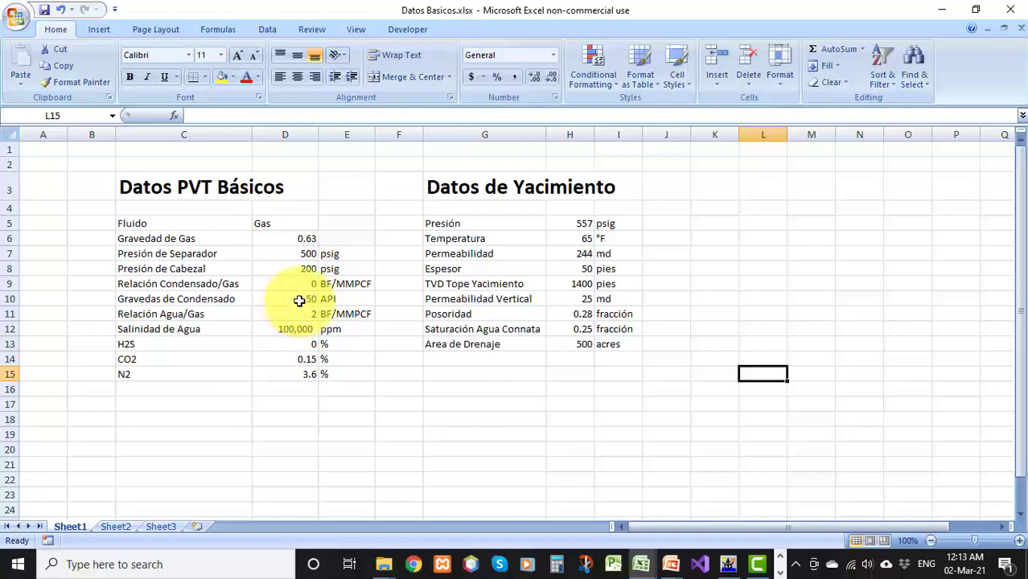
key(alt+Tab)
key(alt+Tab)
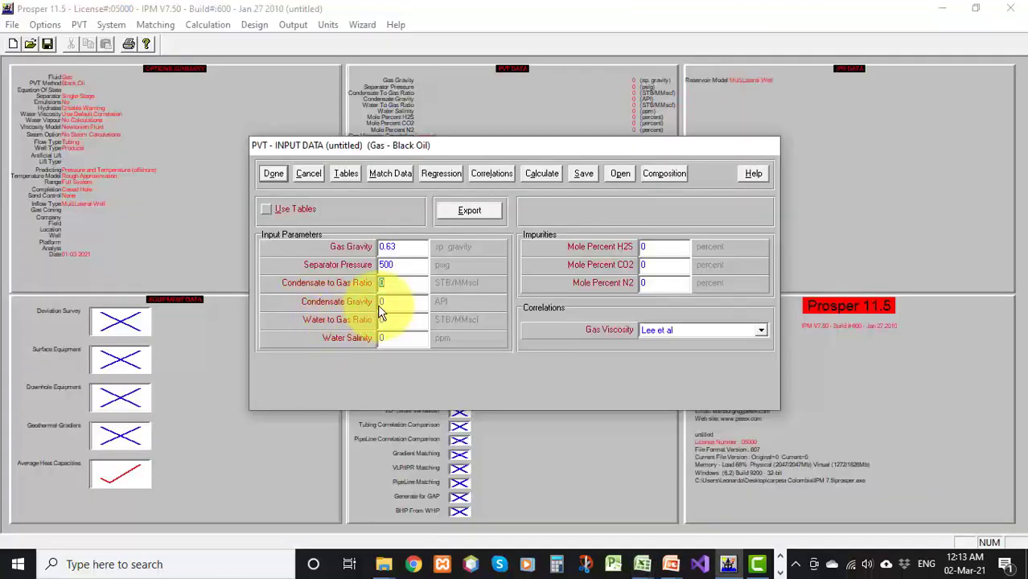
key(Tab)
text(50)
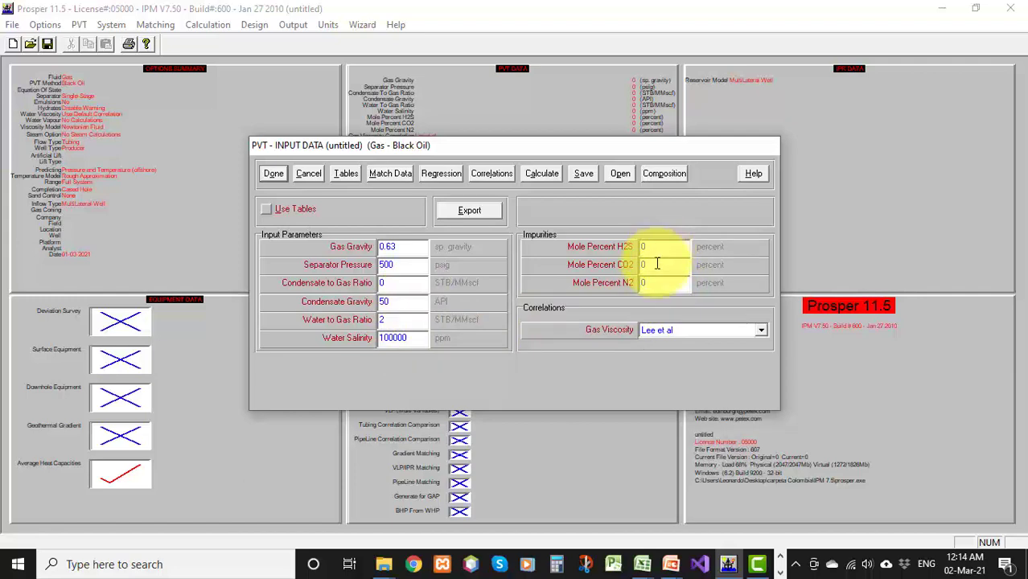
Enter the impurities as 0.15 mole percent CO2 and 3.6 mole percent N2
key(alt+Tab)
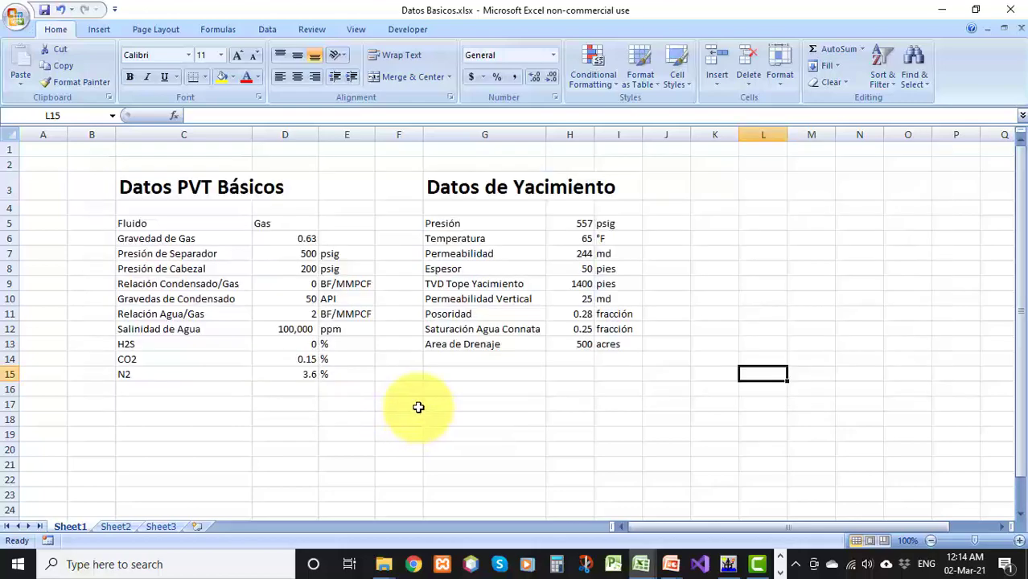
key(alt+Tab)
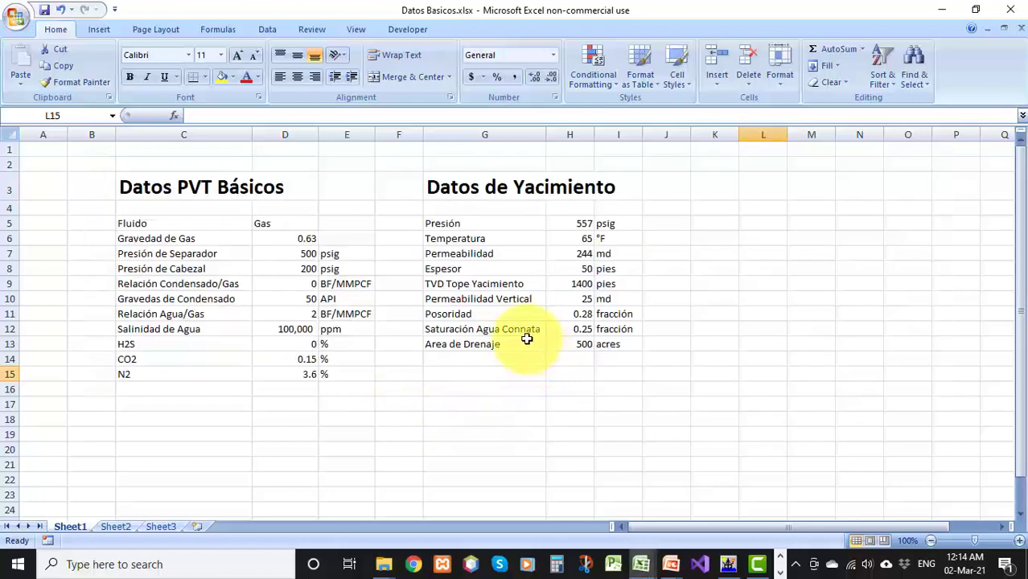
key(alt+Tab)
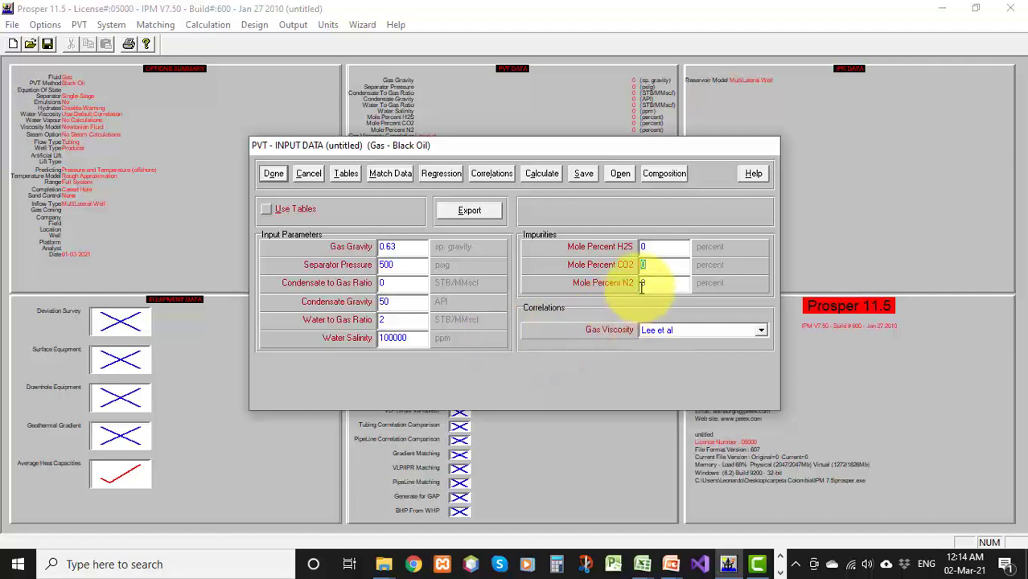
key(alt+Tab)
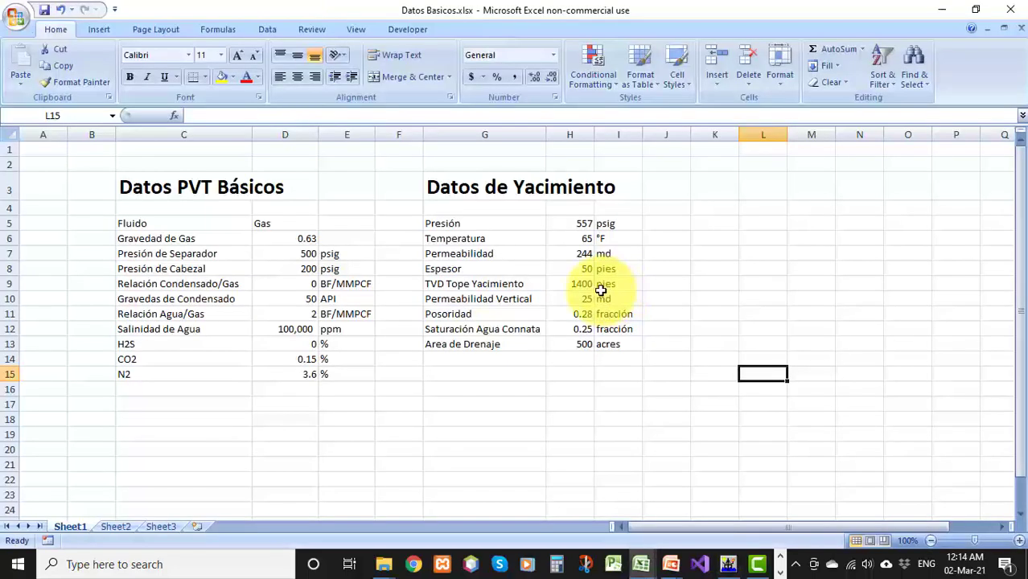
key(alt+Tab)
key(alt+Tab)
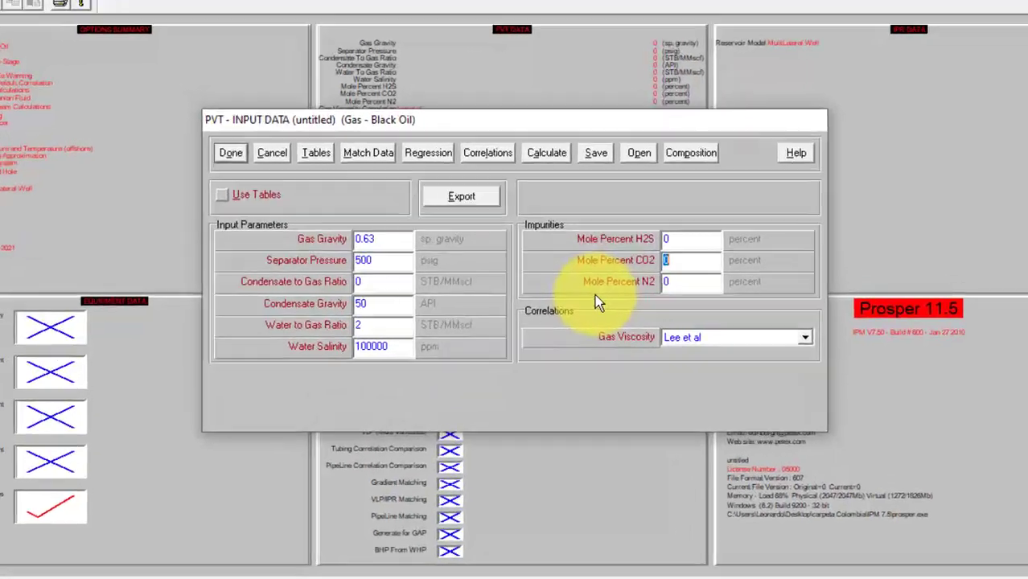
text(0.15)
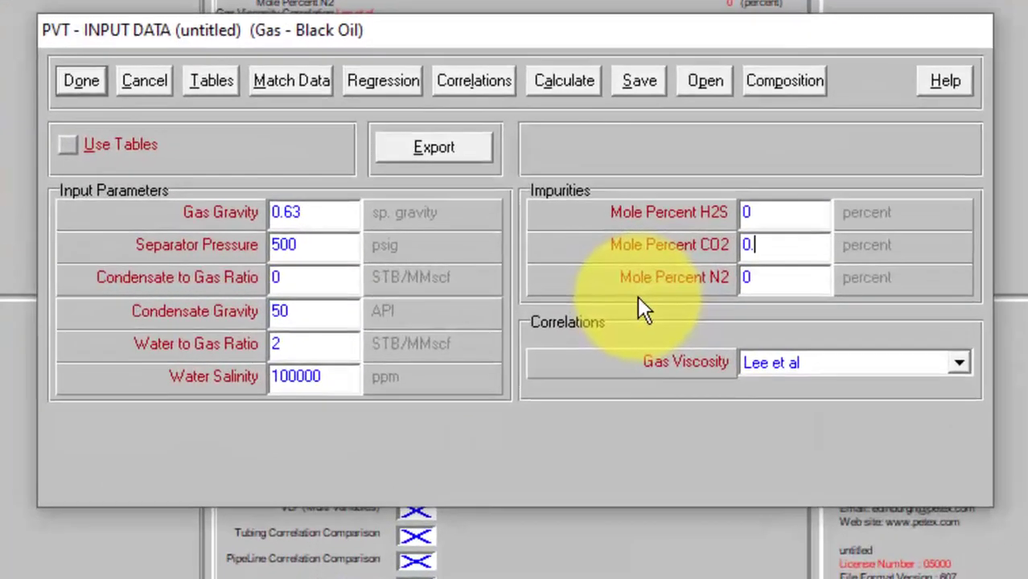
click(776, 281)
text(3.6)
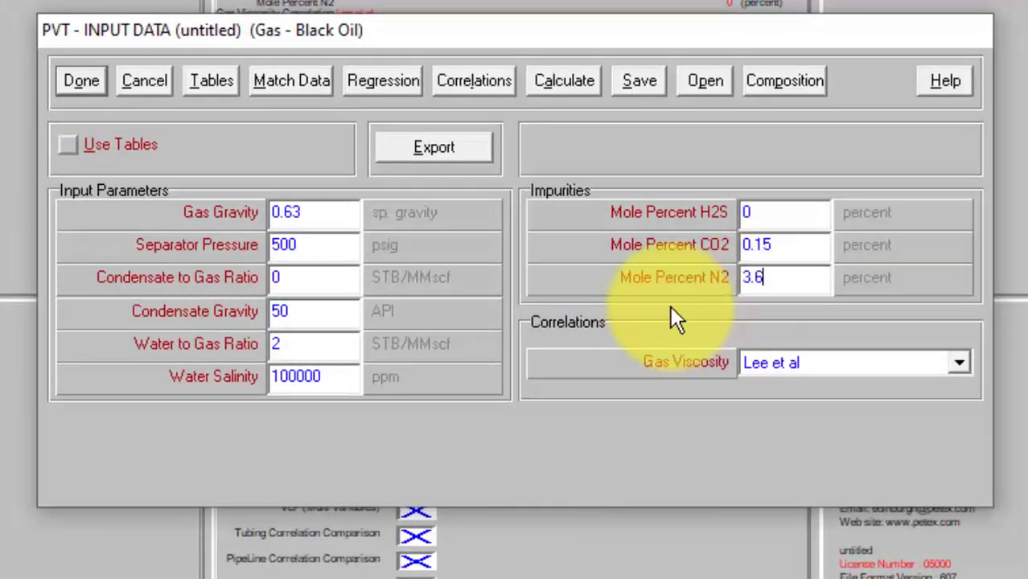
Open PVT Match Data, start an import and select the Datos PVT.txt file
click(285, 86)
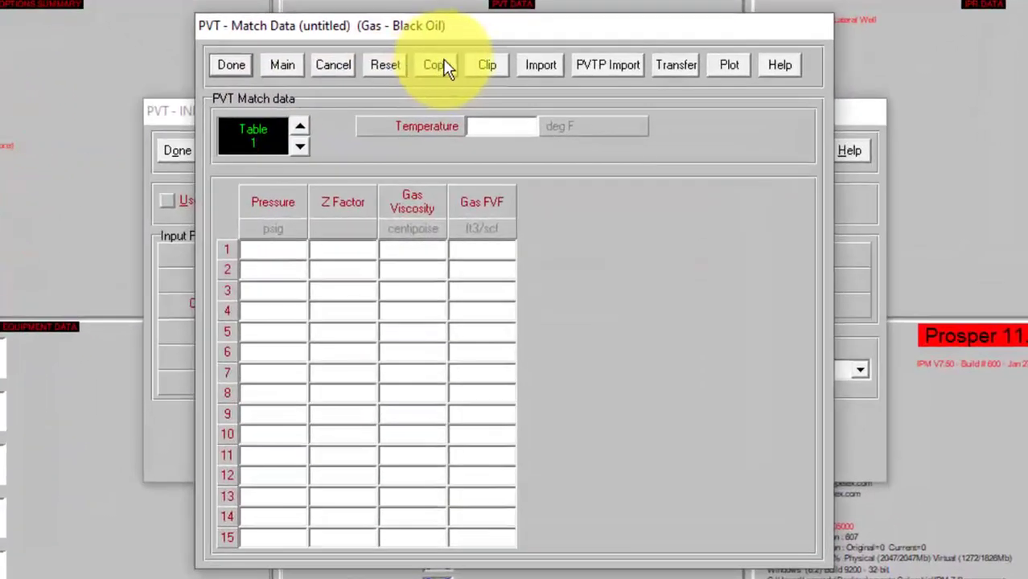
click(538, 100)
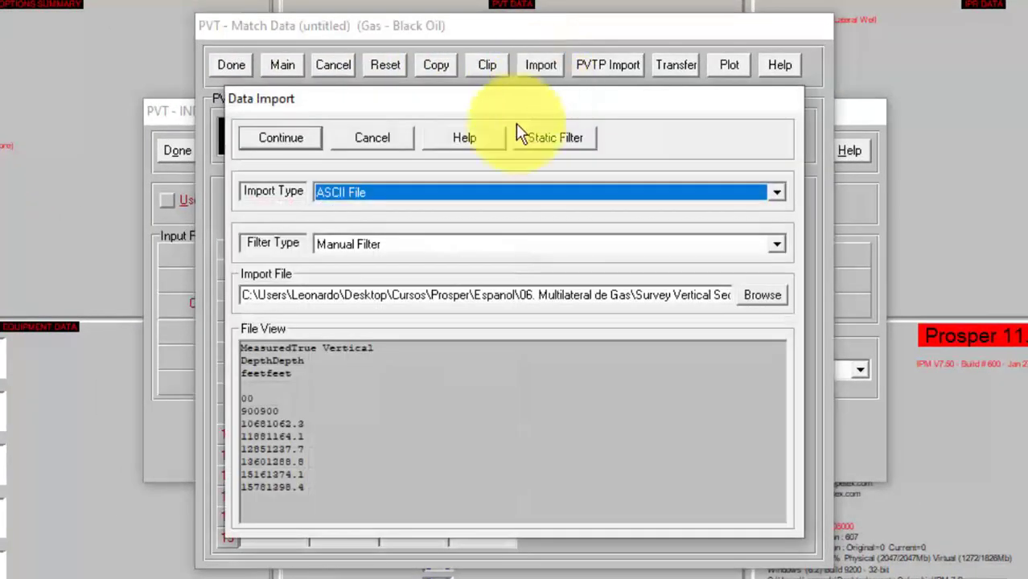
click(749, 299)
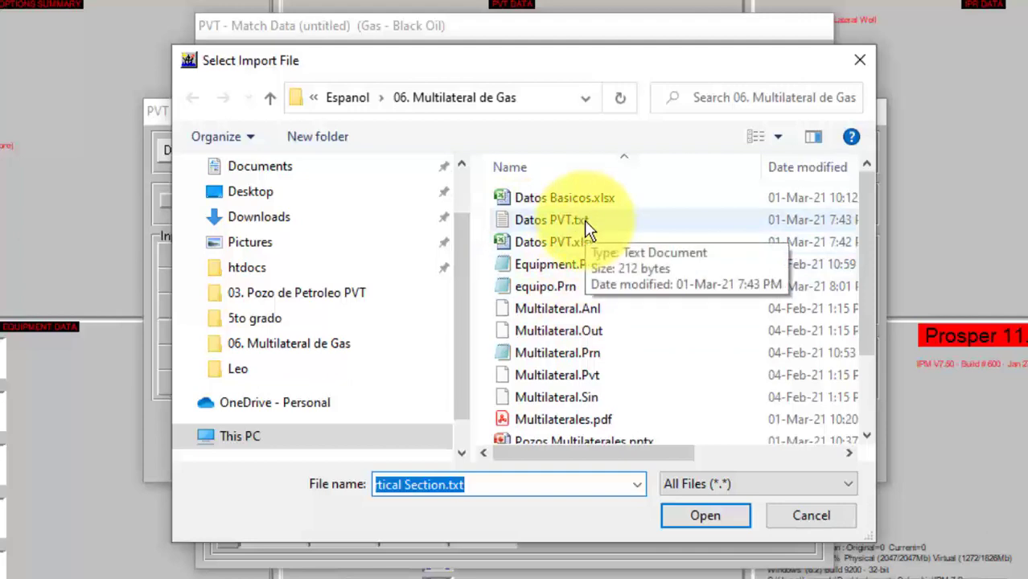
click(585, 223)
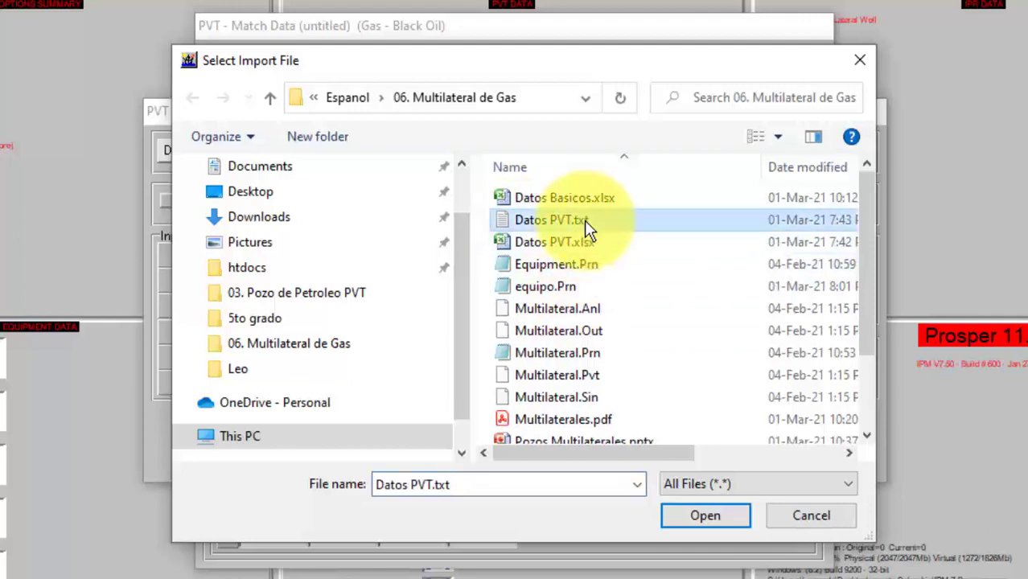
double_click(584, 219)
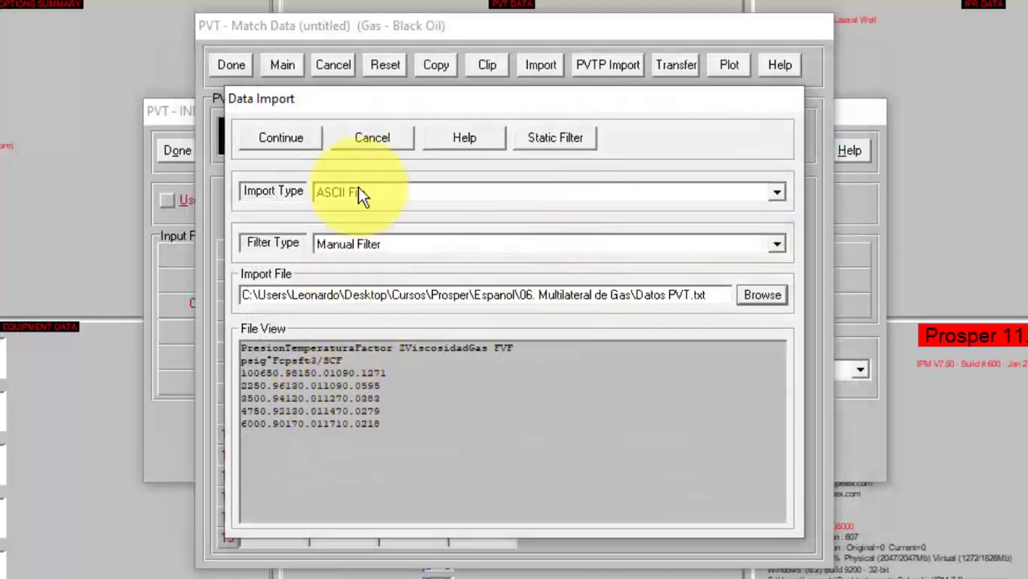
Set the import file format to Tab Delimited and continue to the column setup
click(304, 149)
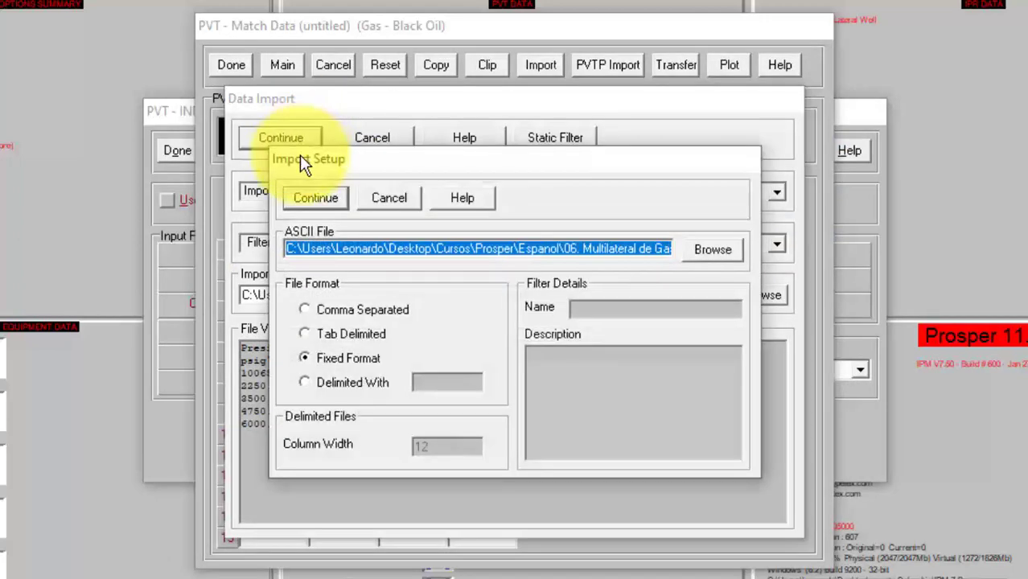
click(308, 334)
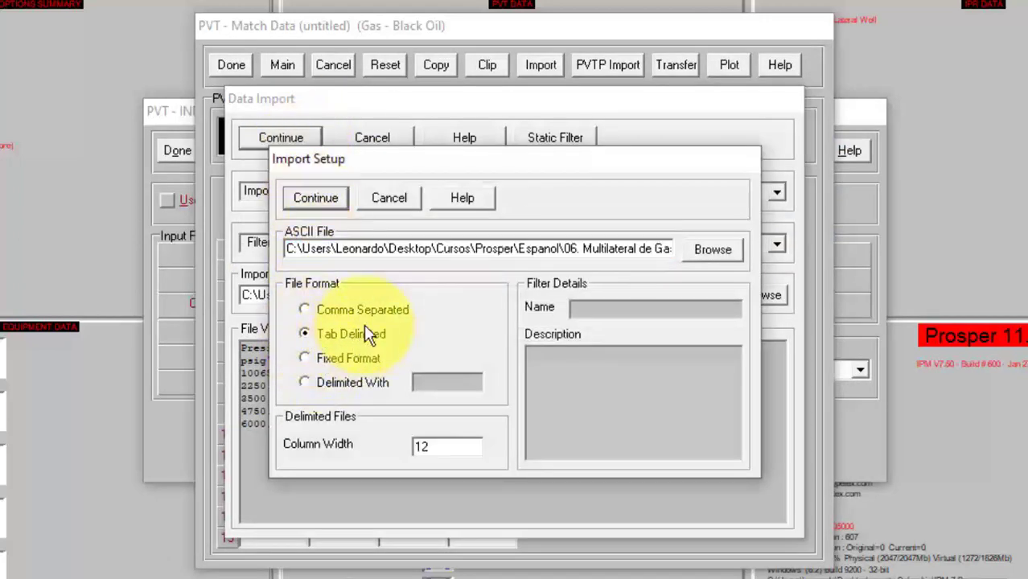
click(319, 199)
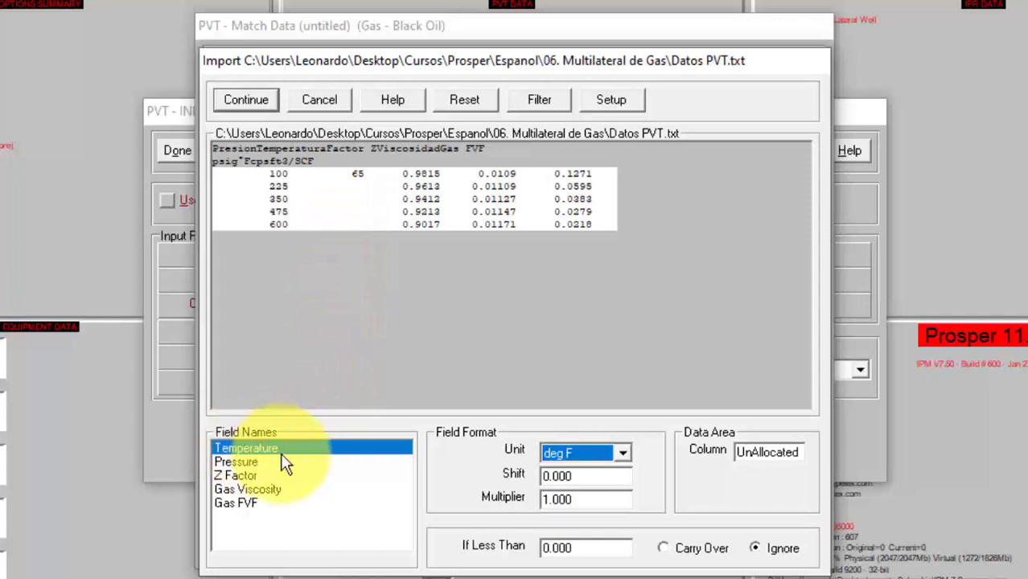
Assign file columns: Temperature to column 2, Pressure to column 1 and Z Factor to column 3
click(357, 179)
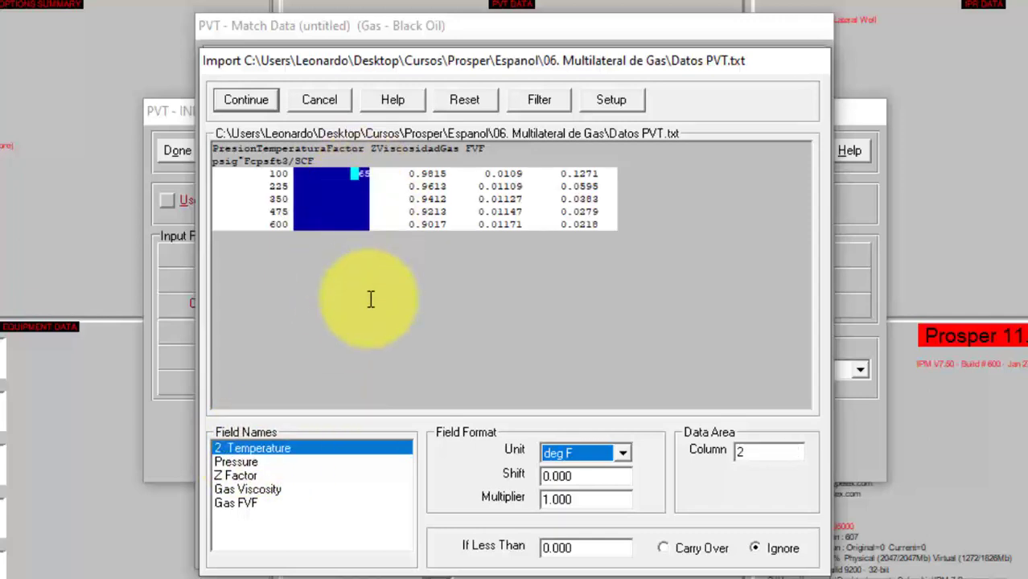
click(256, 464)
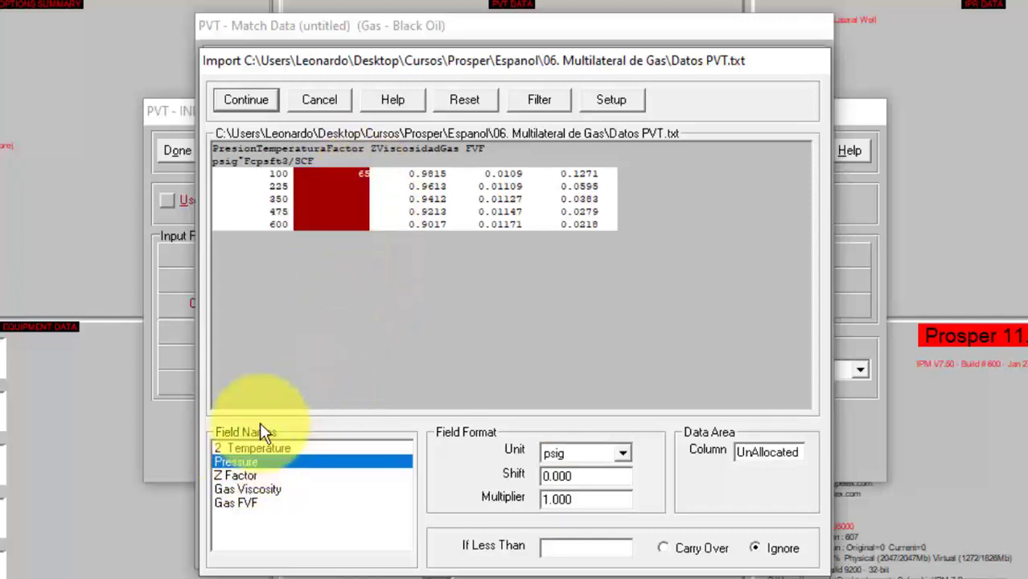
click(274, 183)
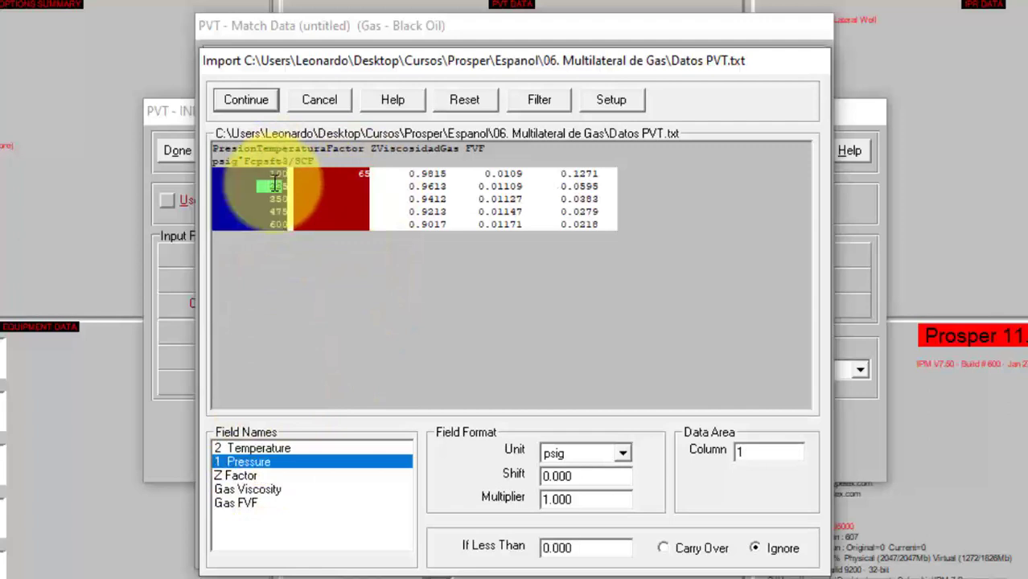
click(249, 476)
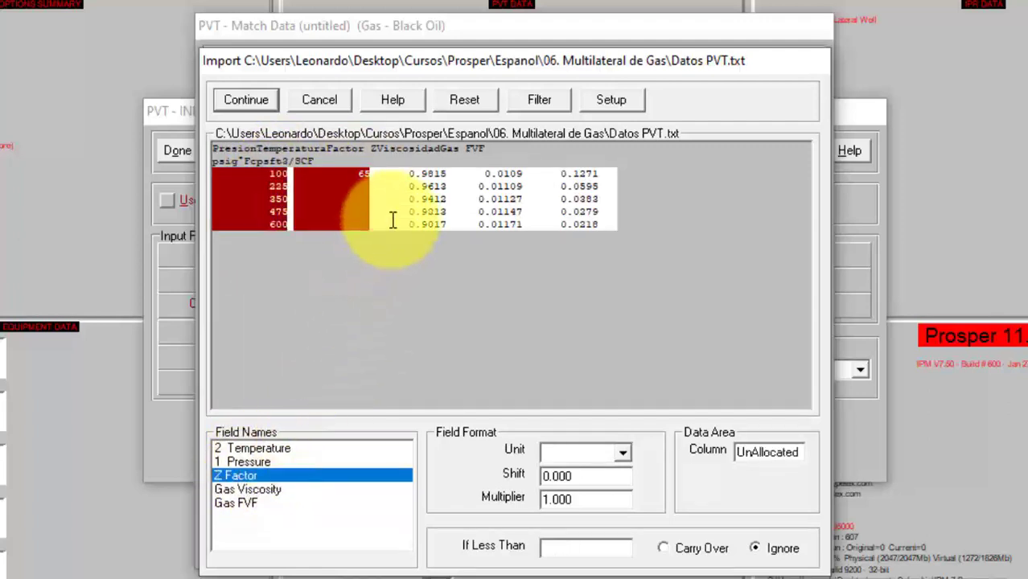
click(435, 174)
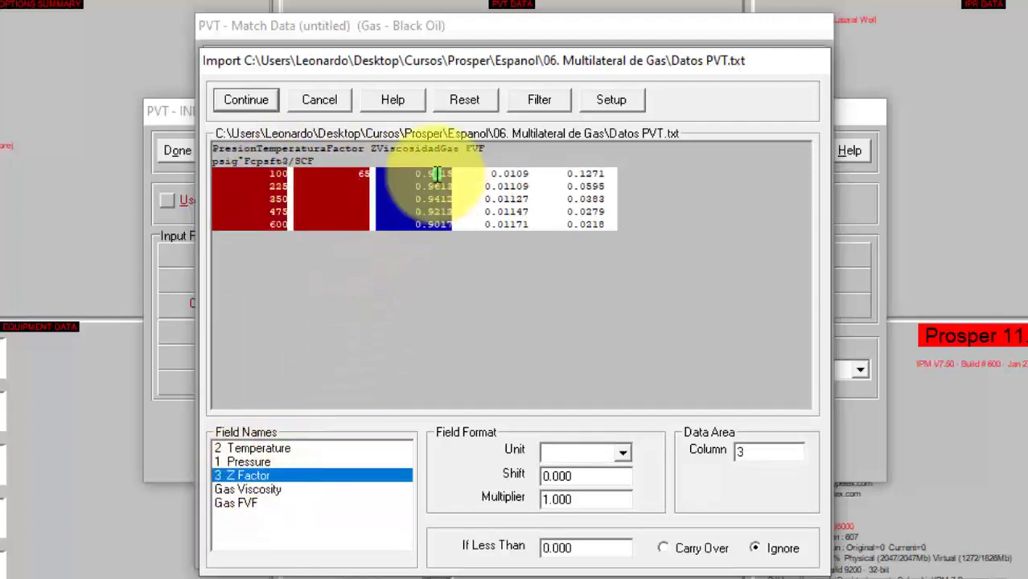
Assign Gas Viscosity to column 4 and Gas FVF to column 5, then finish the import
click(262, 488)
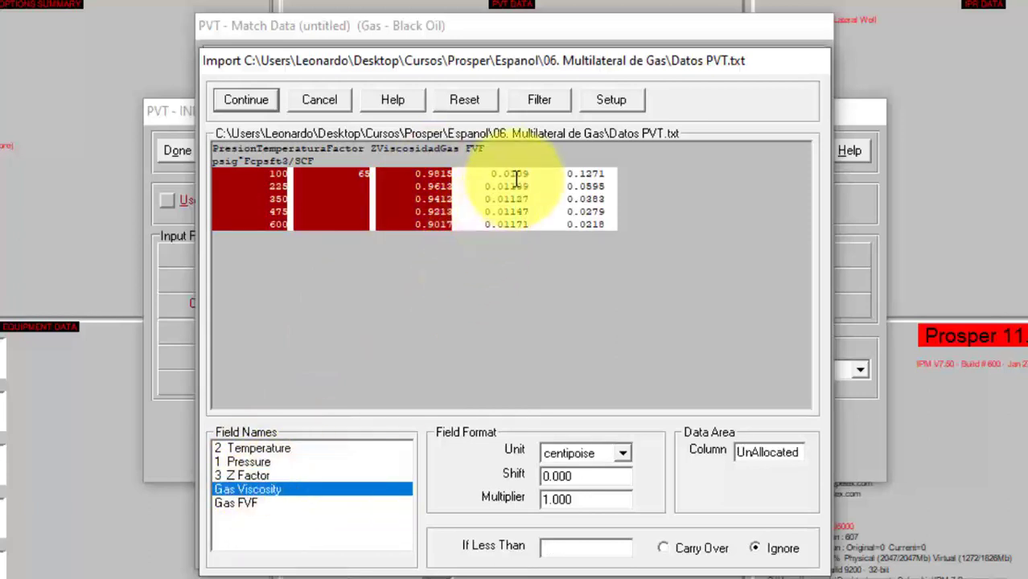
click(515, 176)
click(236, 503)
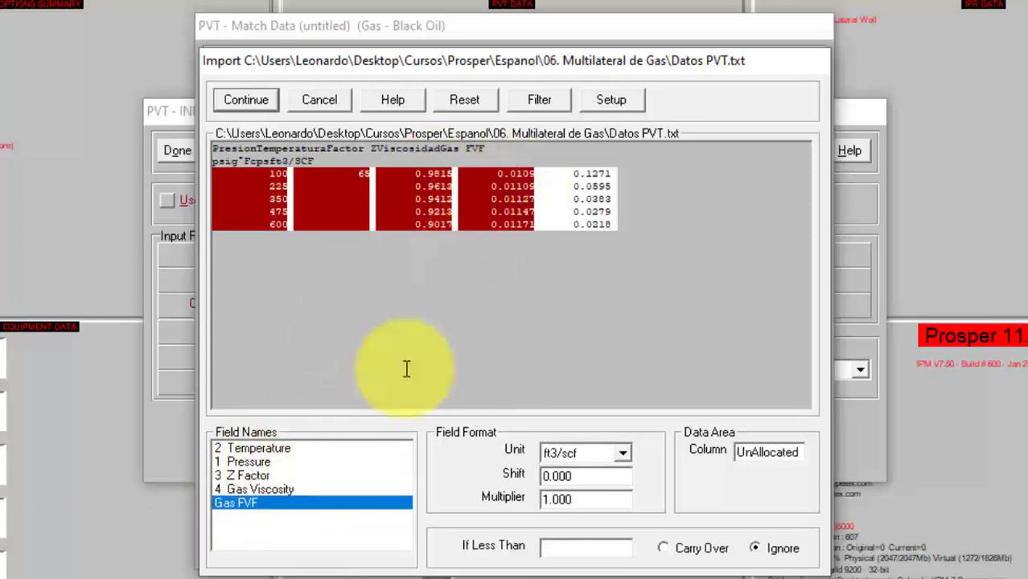
click(568, 186)
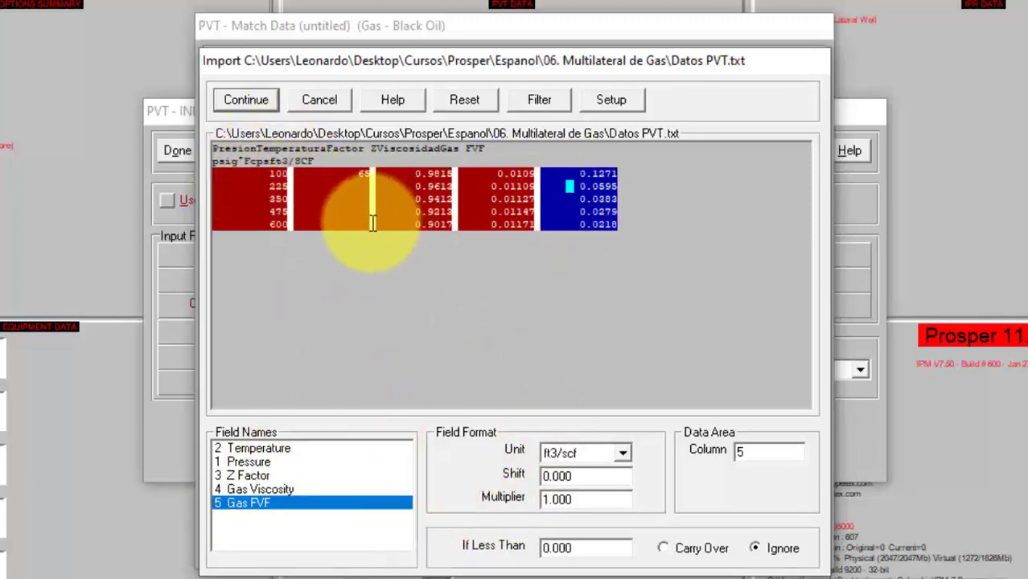
click(246, 99)
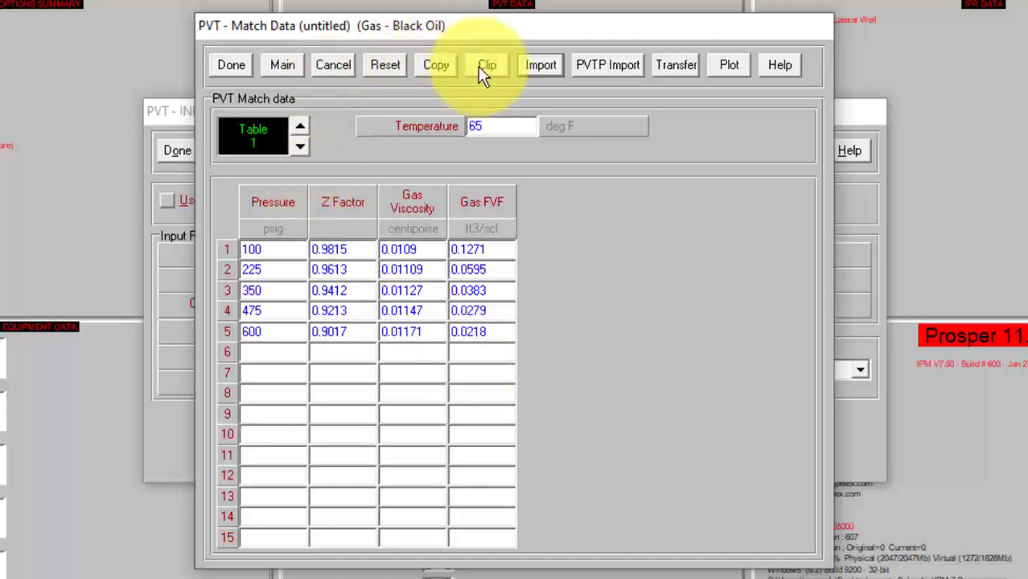
Close the match data table and run a Match All regression on the PVT match data
click(238, 63)
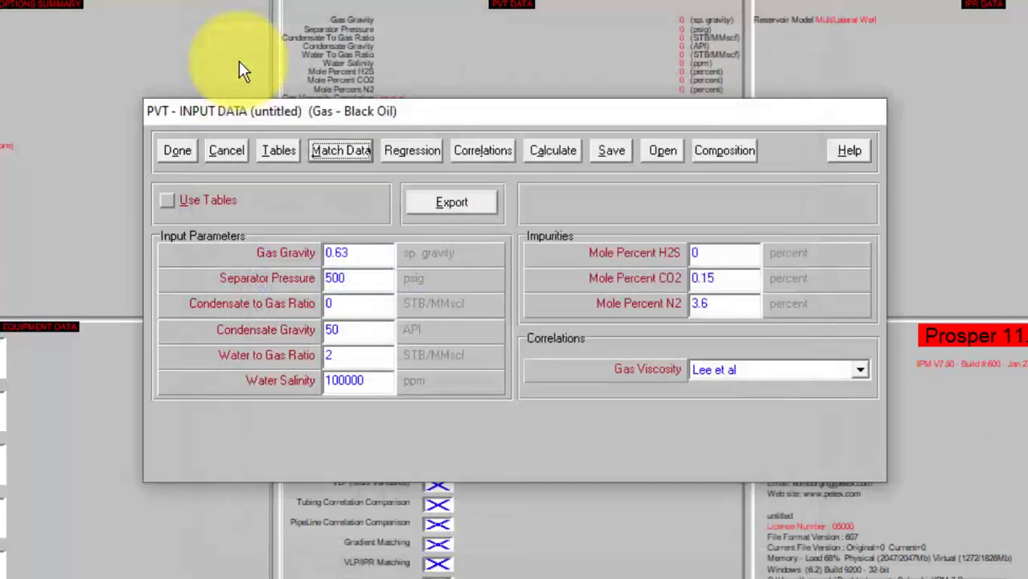
click(413, 152)
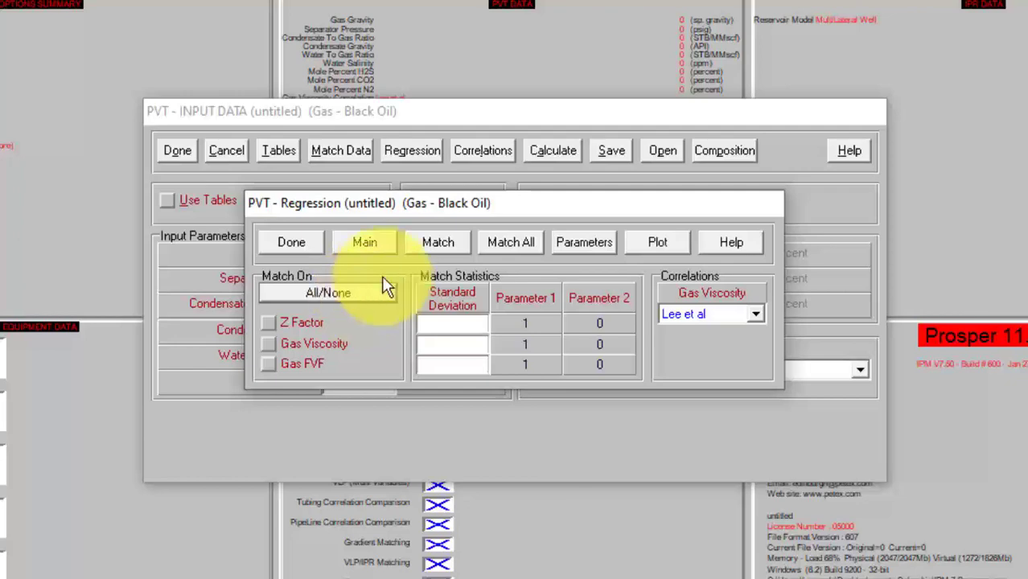
click(503, 245)
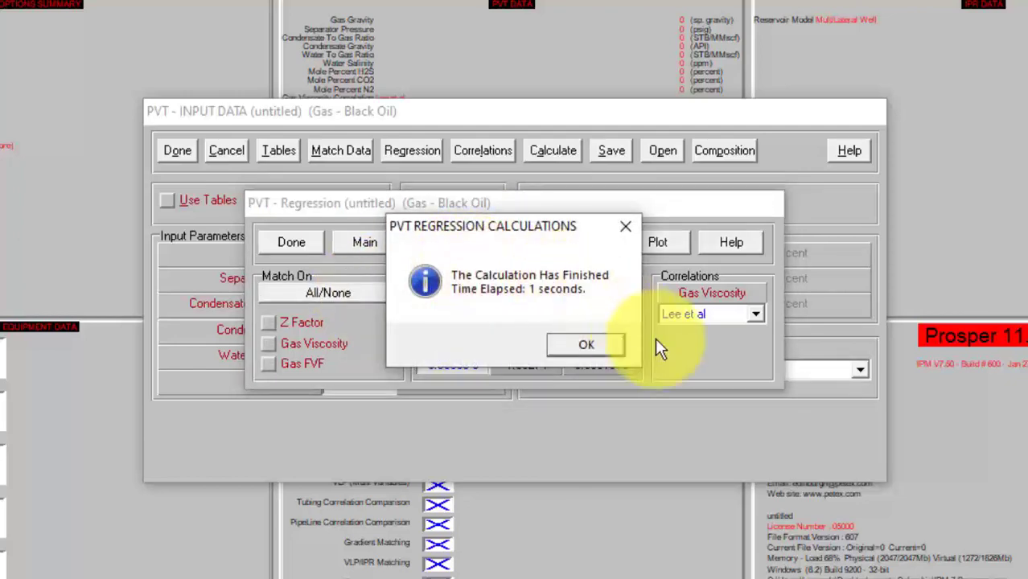
click(591, 344)
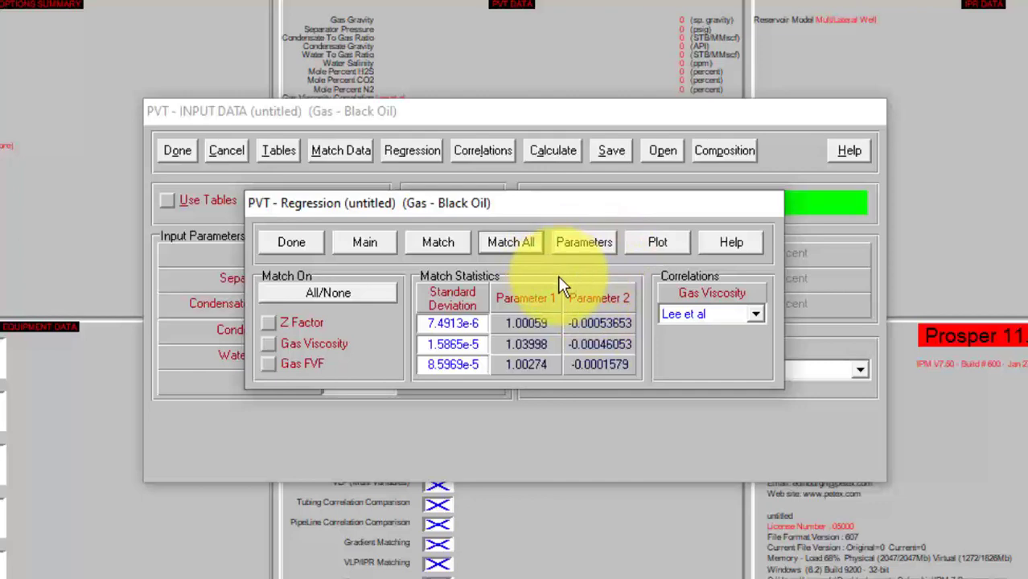
Review the matched correlation parameters for gas viscosity, Z factor and gas FVF
click(657, 244)
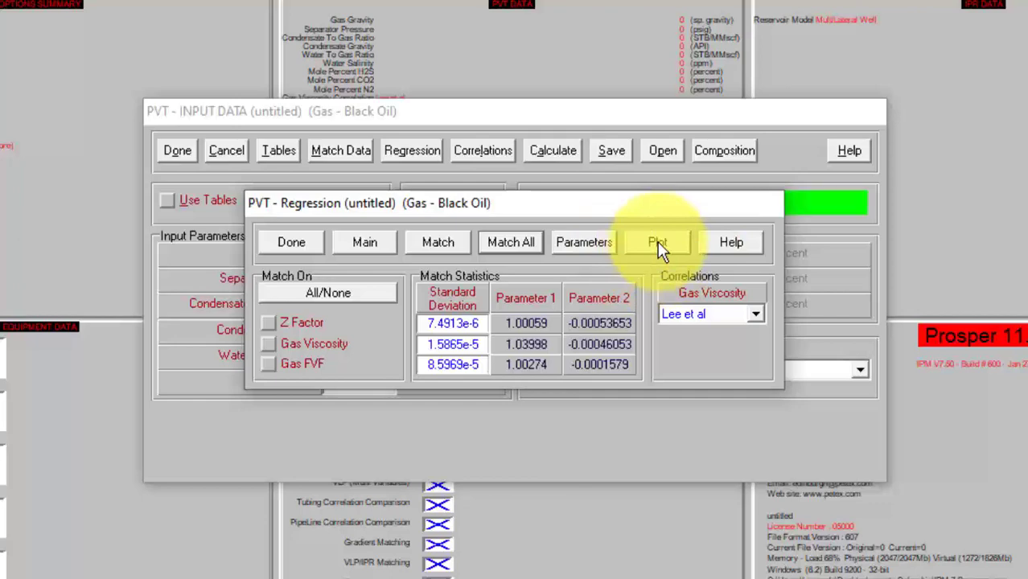
click(579, 244)
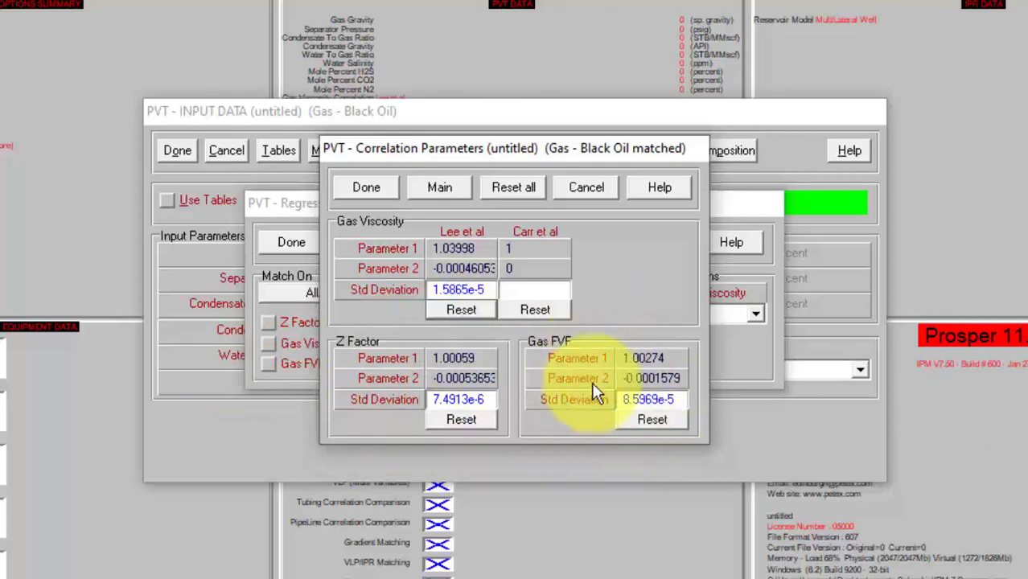
click(373, 190)
Plot the PVT results with Pressure on the x-axis and Gas Viscosity on the y-axis
click(649, 242)
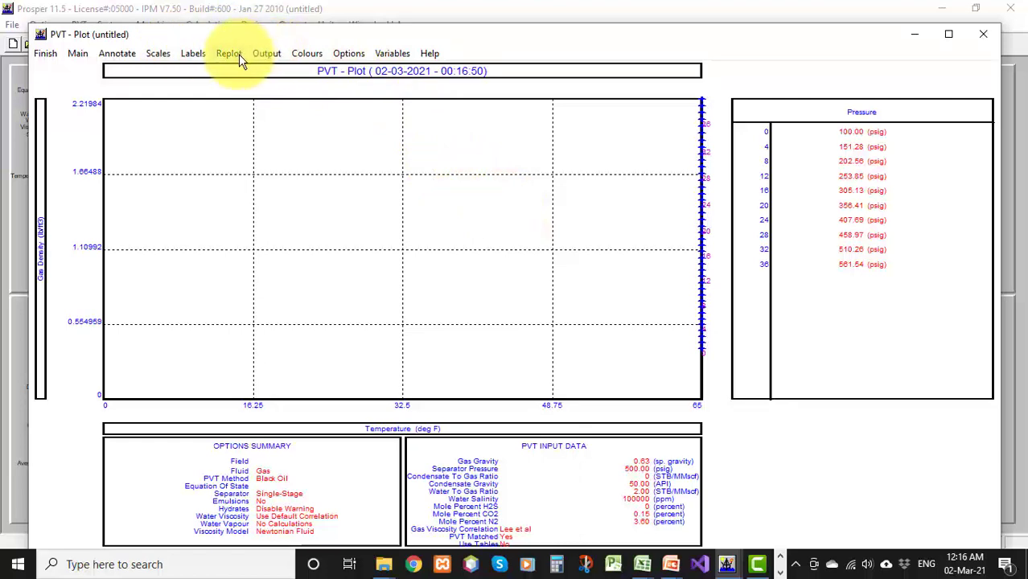
click(384, 55)
click(413, 269)
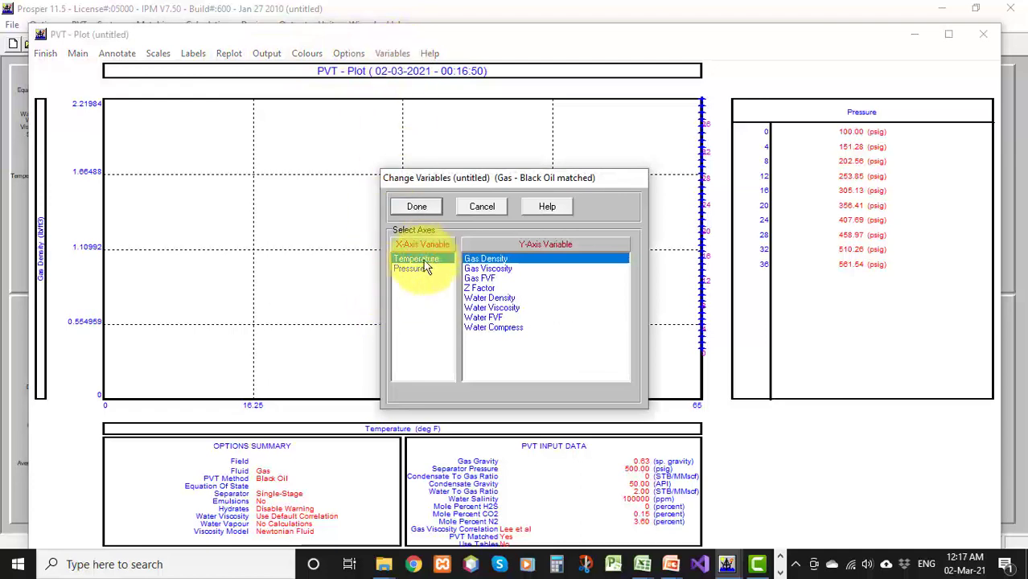
click(484, 270)
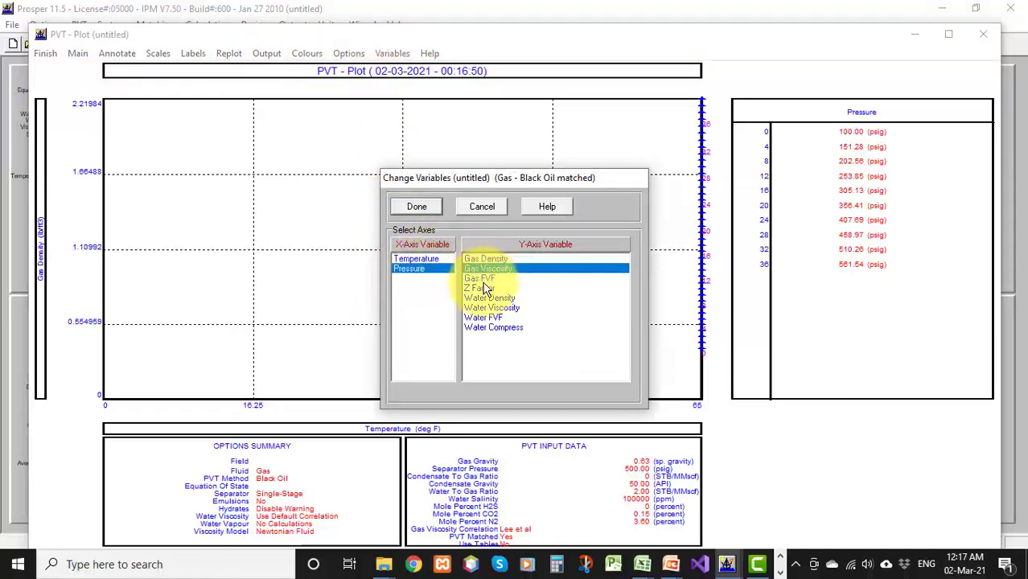
click(416, 207)
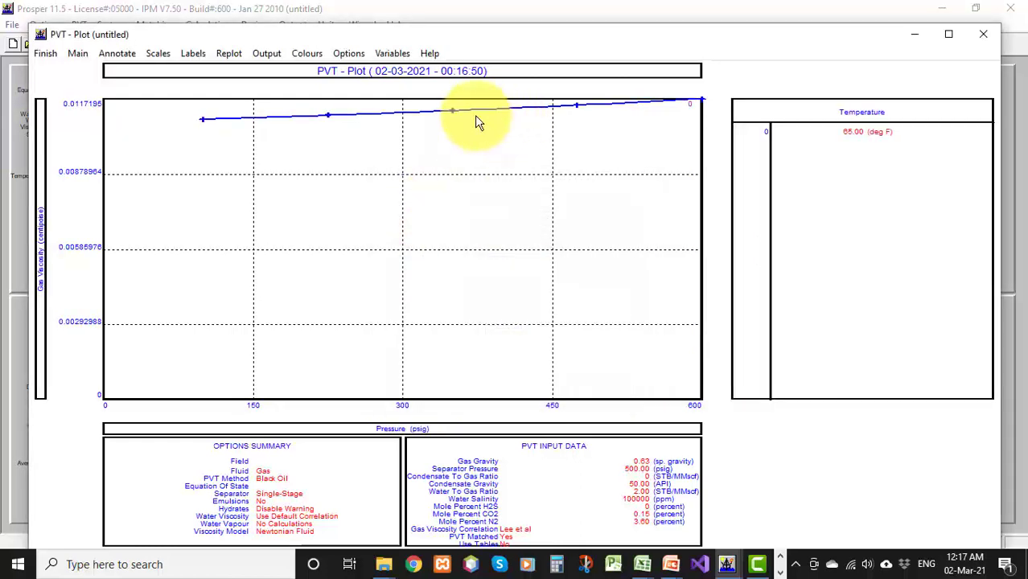
Change the match points colour on the plot to pure red (255, 0, 0)
click(300, 54)
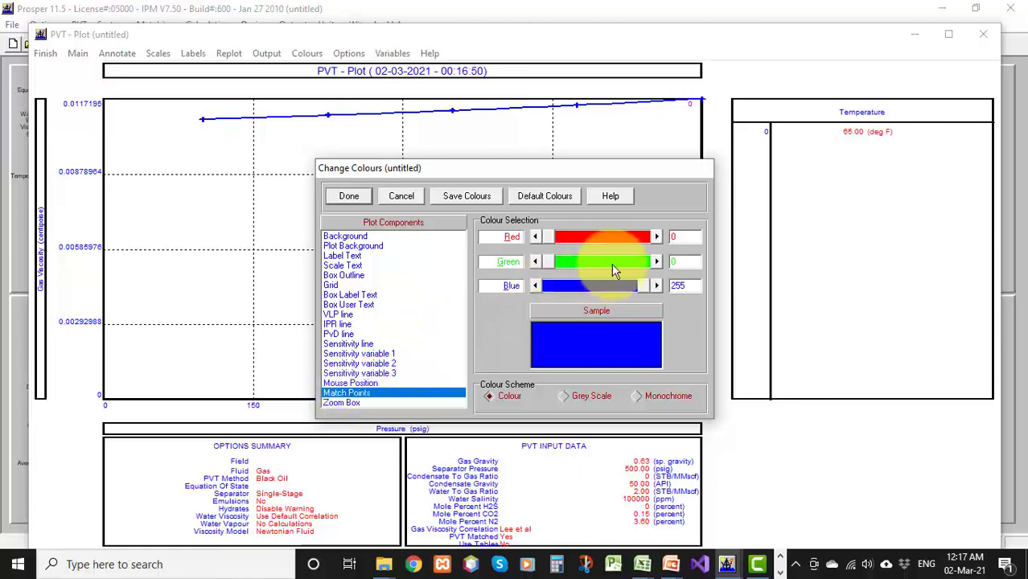
drag(545, 236, 652, 234)
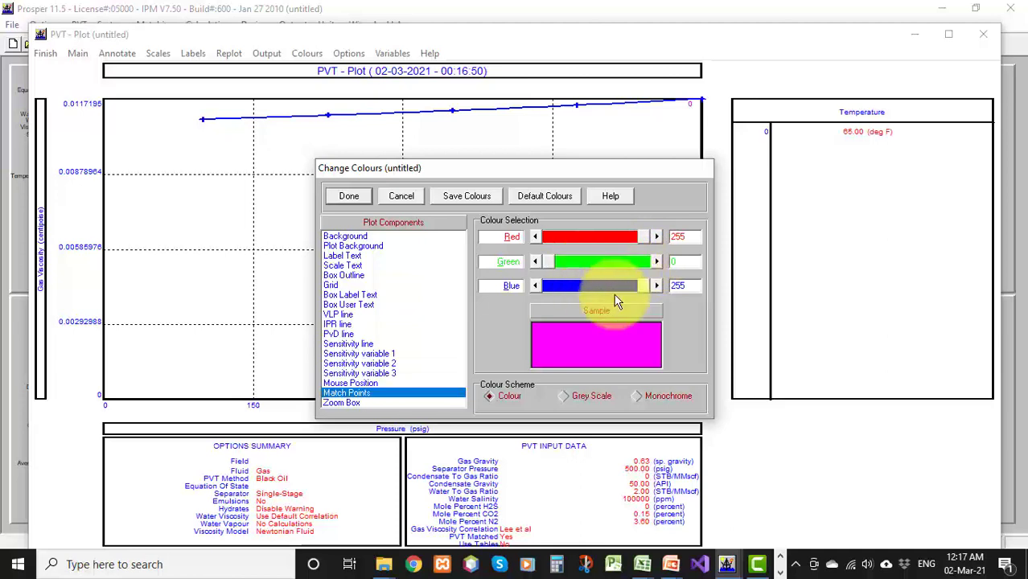
drag(642, 286, 539, 286)
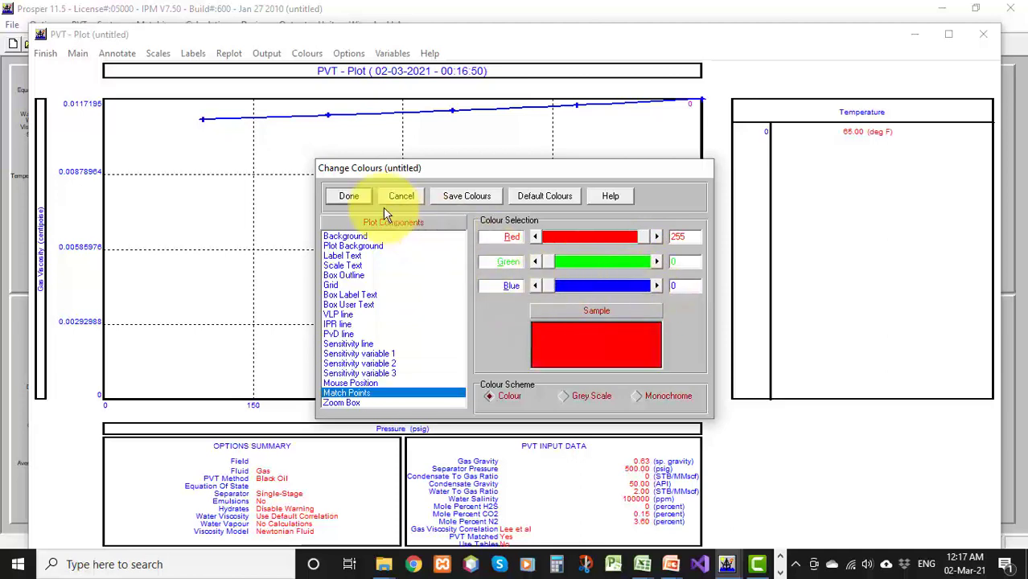
click(352, 198)
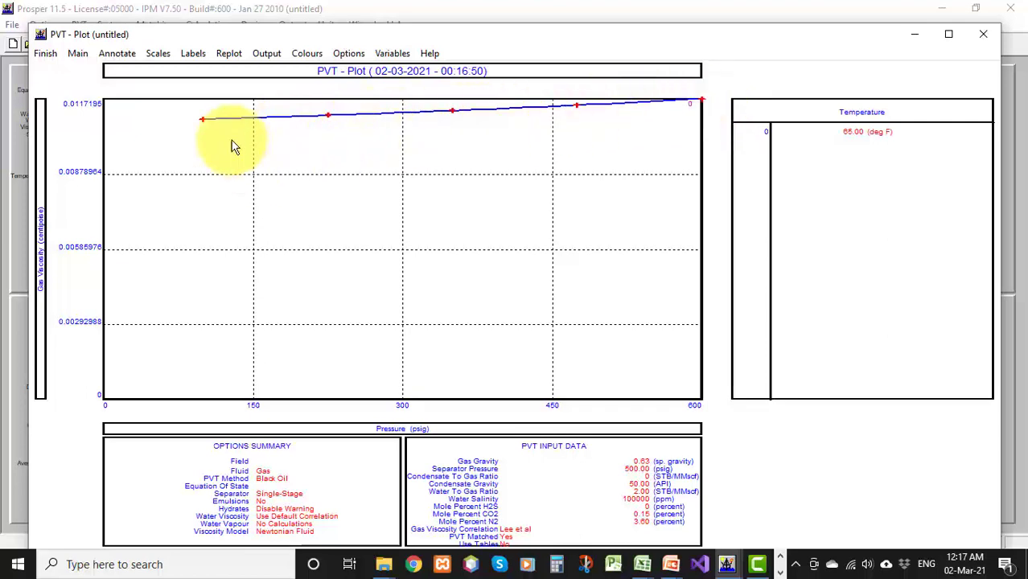
Rescale the plot's y-axis so its bottom starts at 0.01066
click(155, 53)
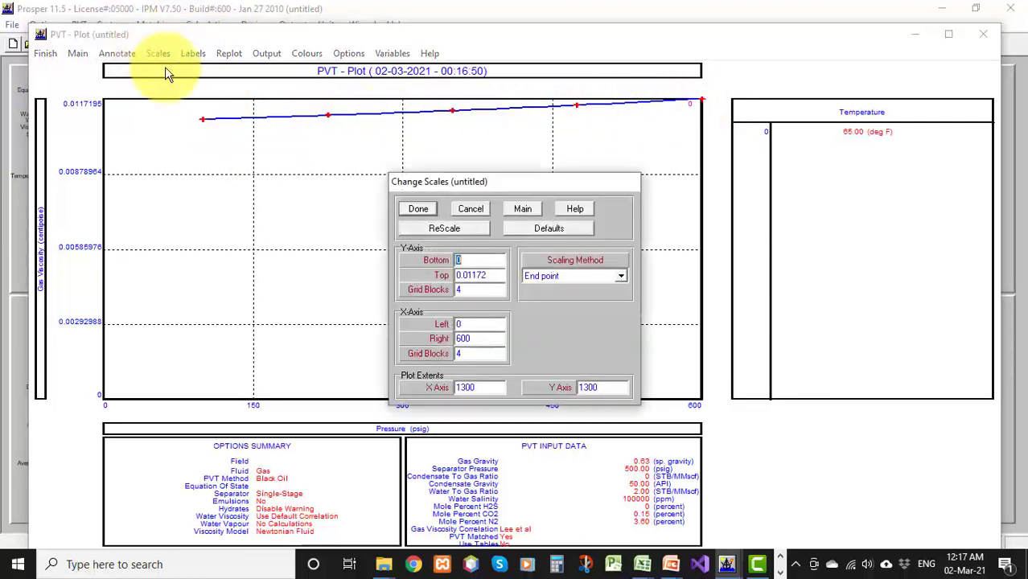
click(473, 258)
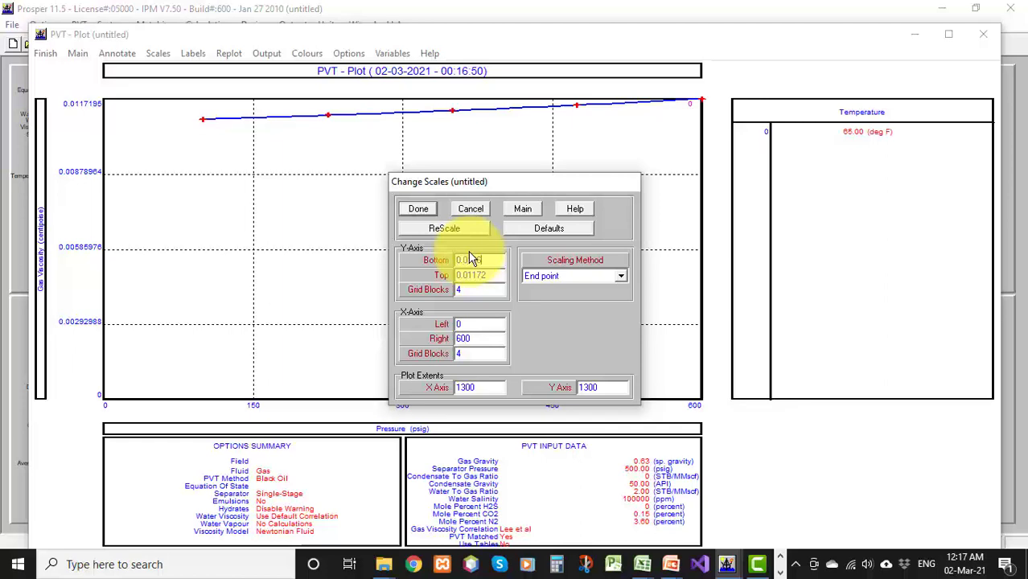
key(Return)
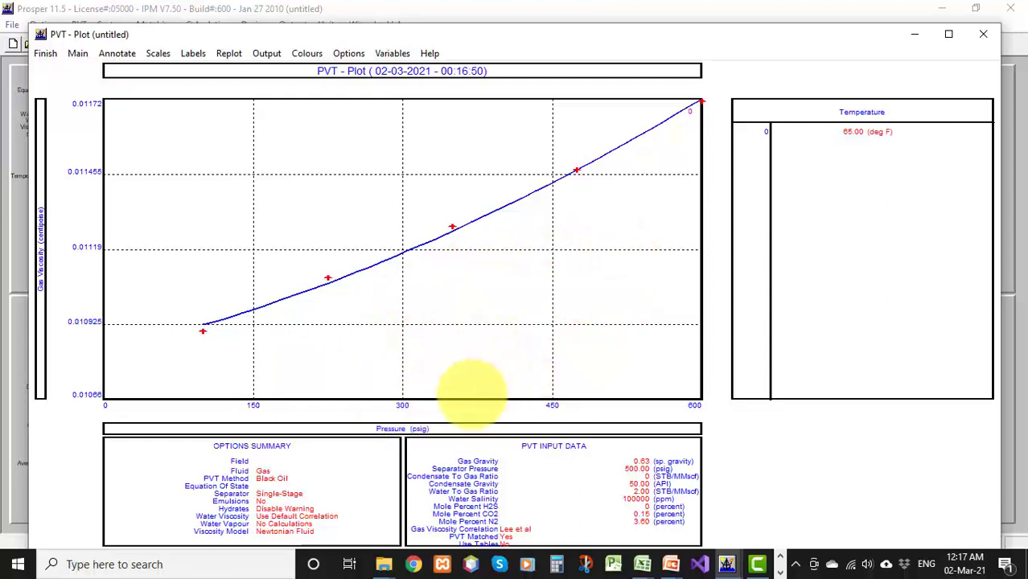
Close the plot, switch the gas viscosity correlation to Carr et al and plot it again
click(46, 55)
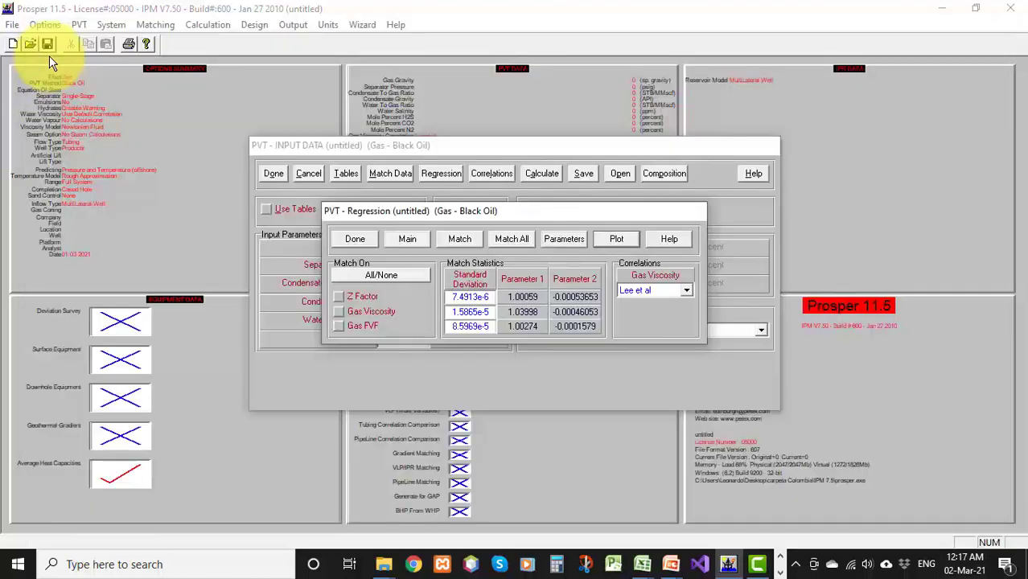
click(635, 289)
click(634, 314)
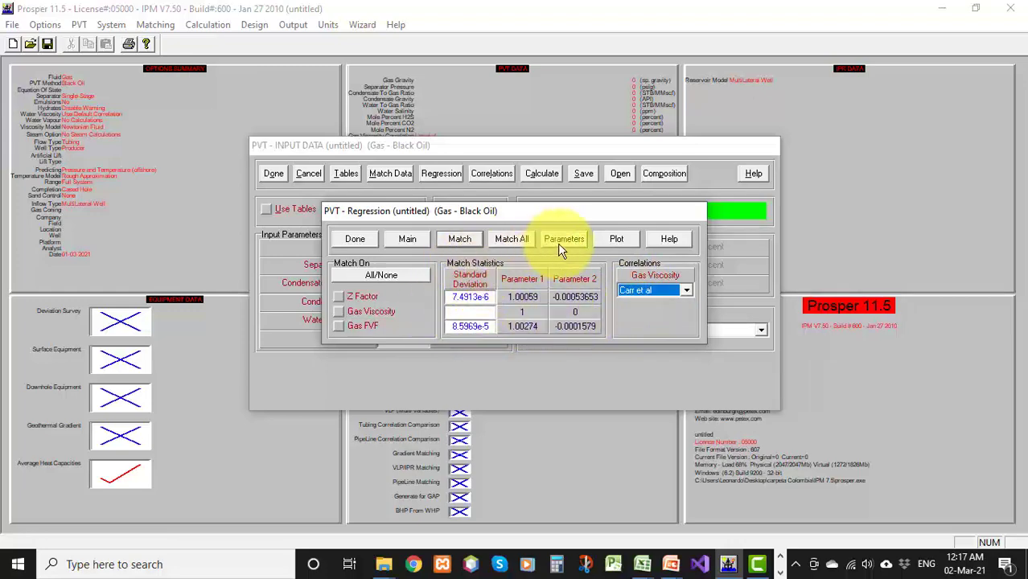
click(615, 239)
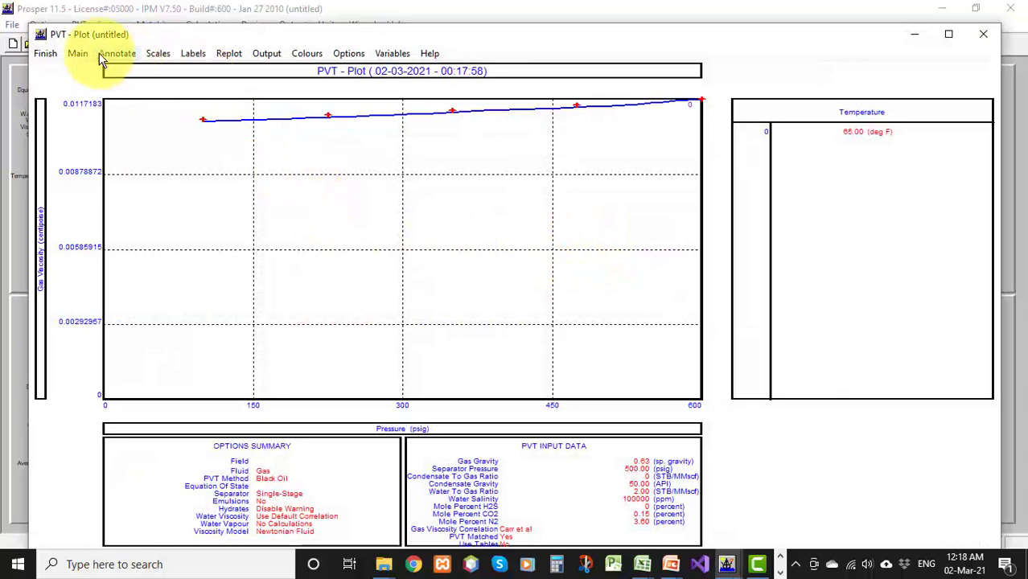
Set the plot's y-axis bottom to 0.01066 and rescale
click(153, 53)
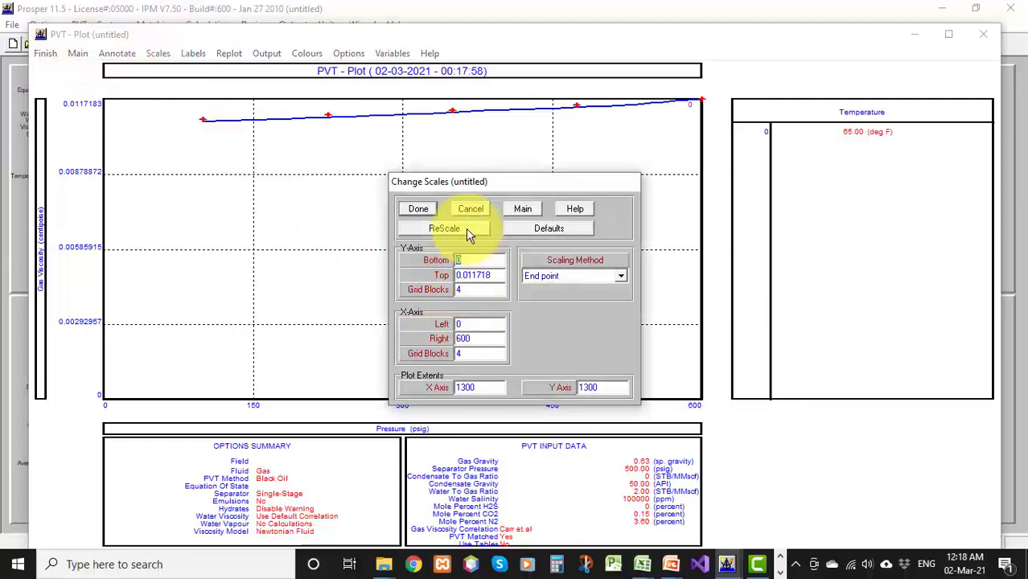
text(.01066)
click(465, 228)
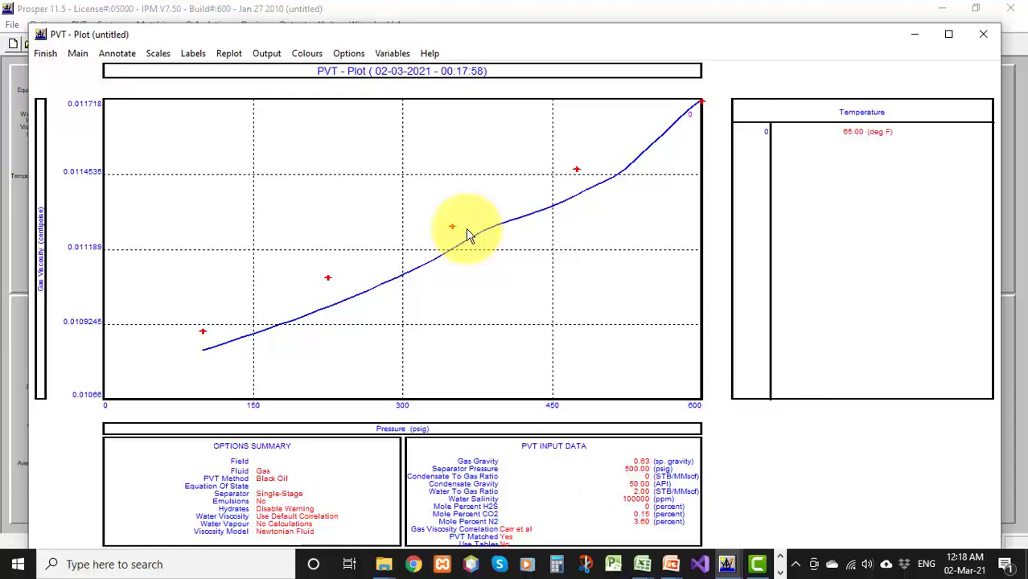
Close the plot, set the gas viscosity correlation back to Lee et al and close the PVT dialogs
click(44, 54)
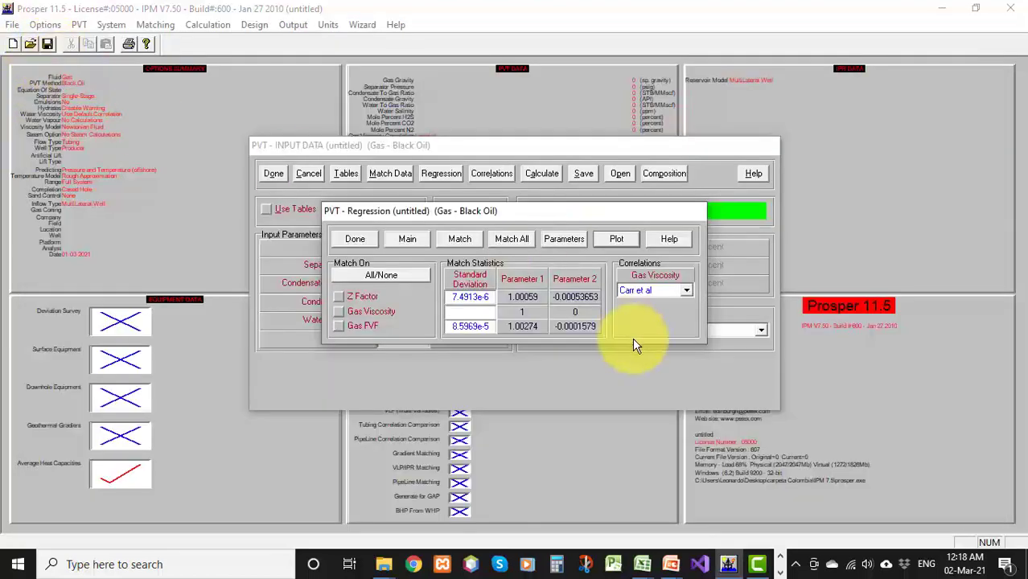
click(632, 293)
click(641, 310)
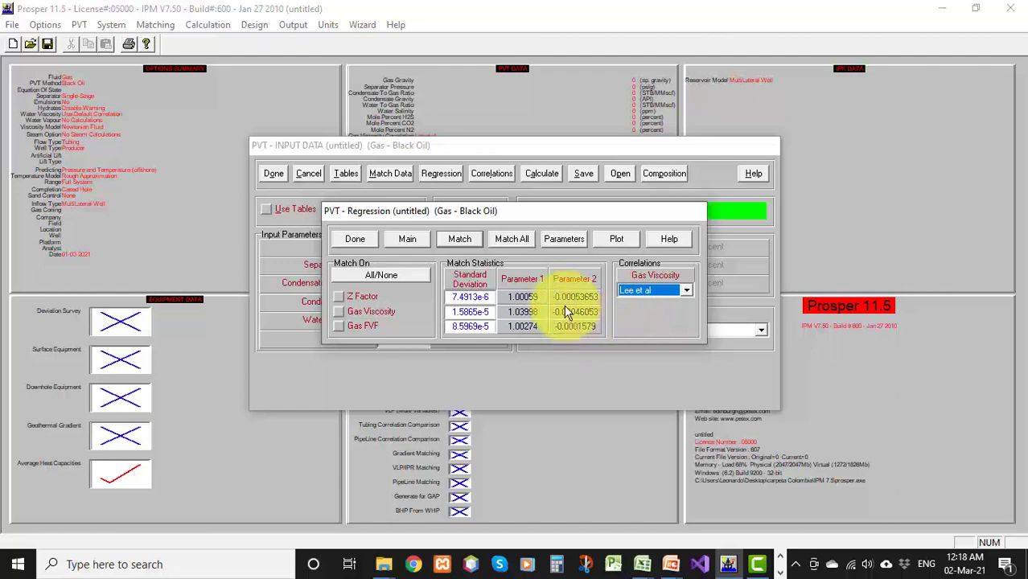
click(355, 239)
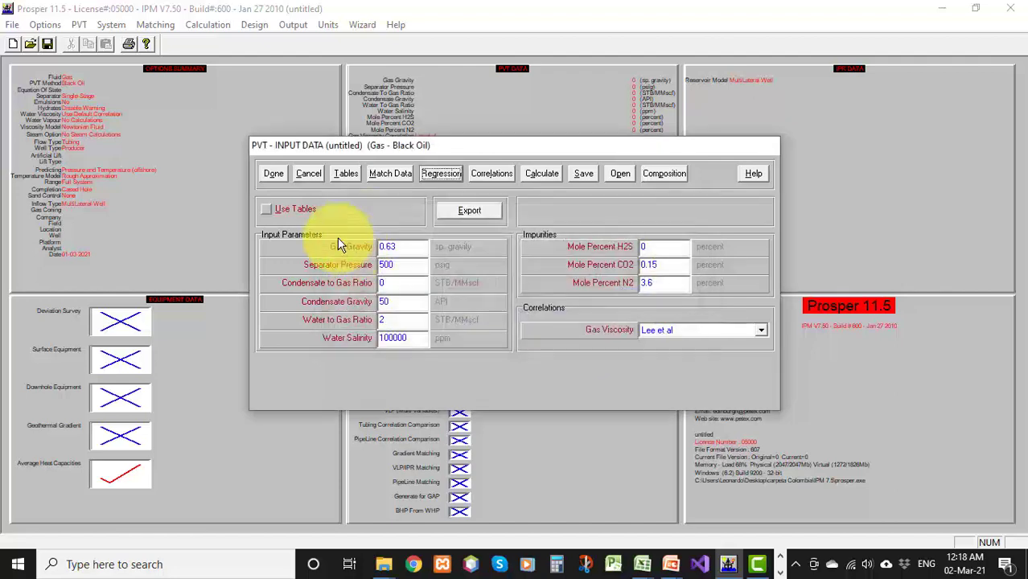
click(275, 174)
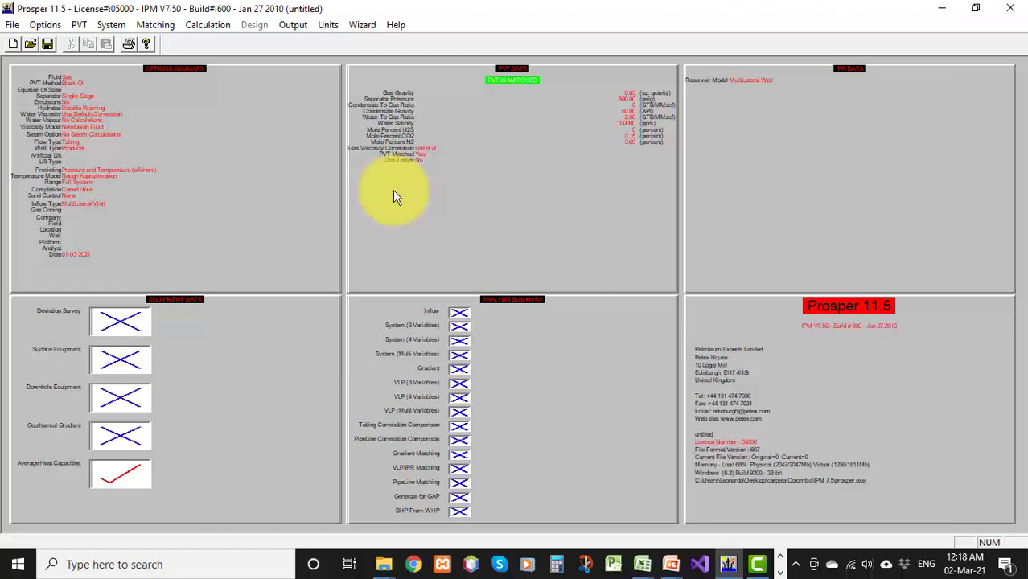
Open the deviation survey and start importing Survey Vertical Section.txt as a tab-delimited ASCII file
click(236, 392)
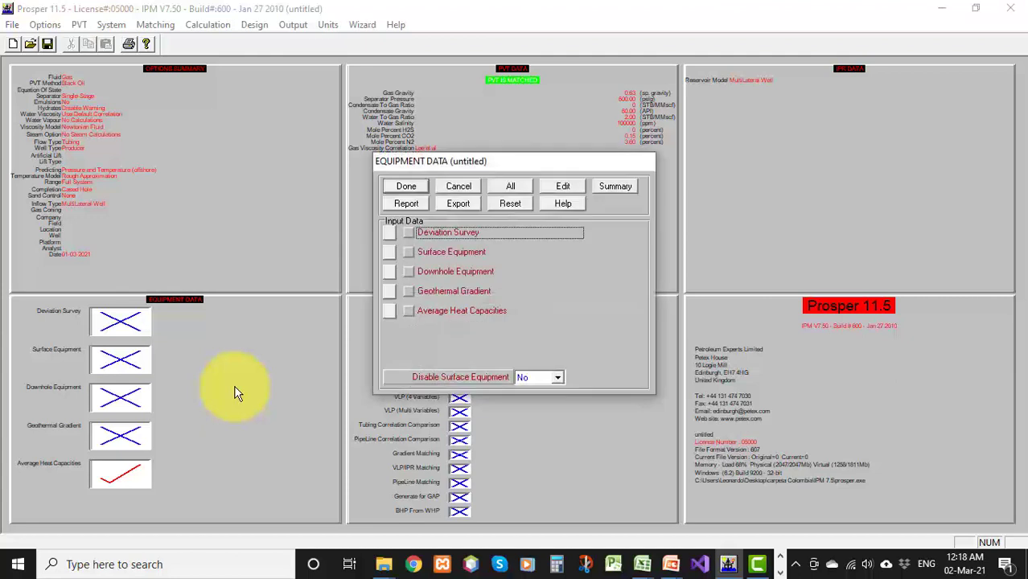
click(390, 236)
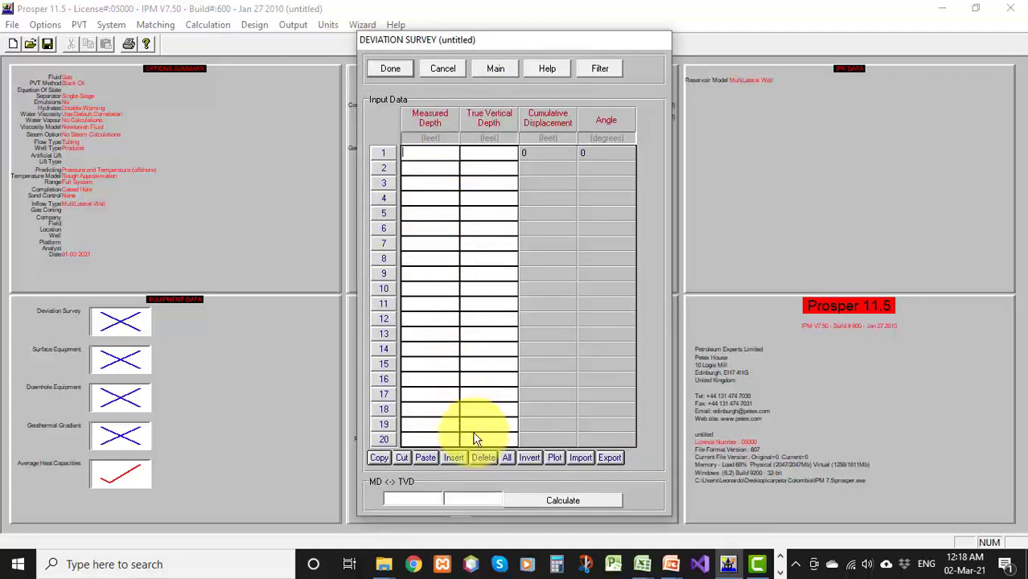
click(579, 456)
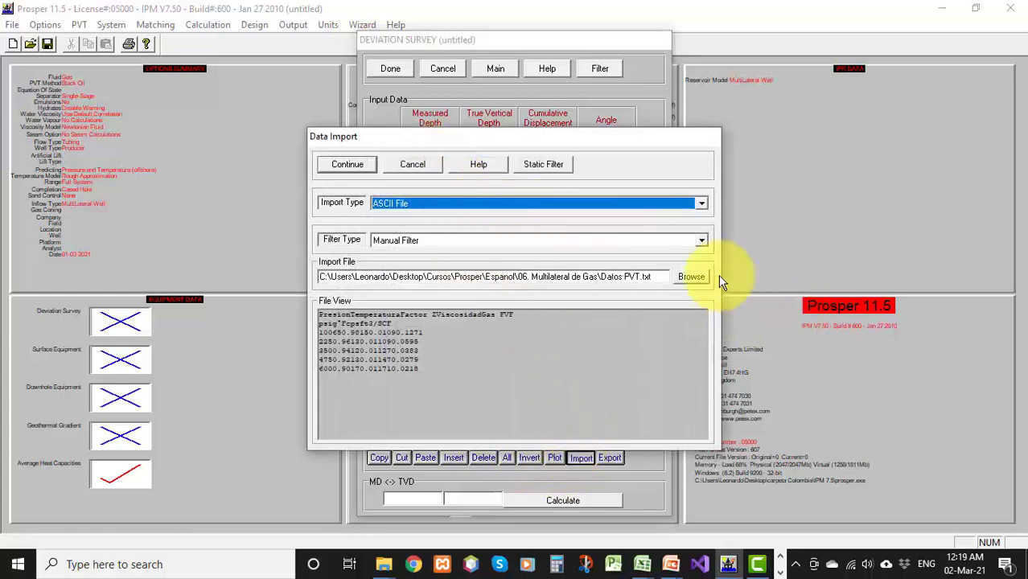
click(693, 276)
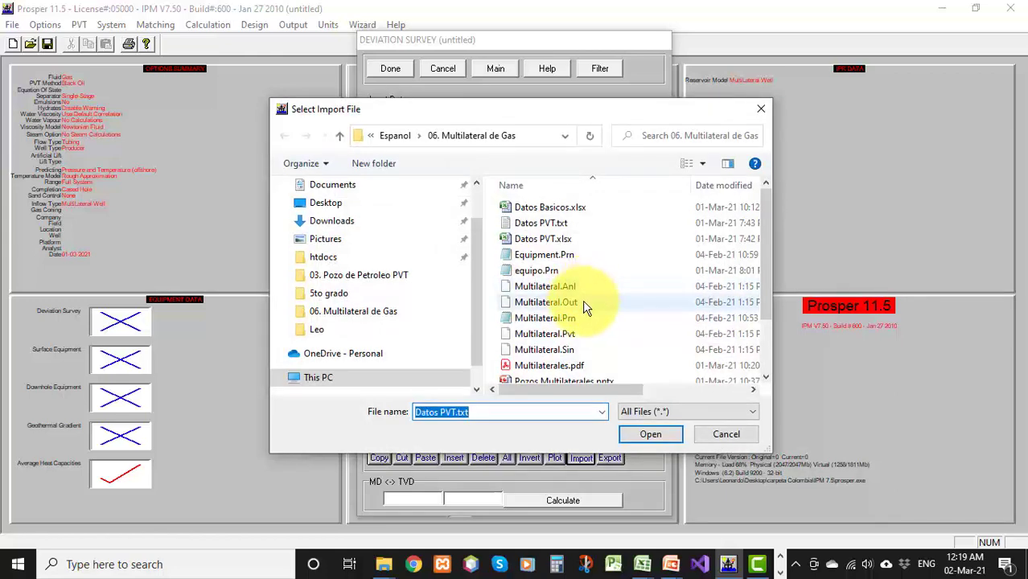
scroll(583, 305, down, 2)
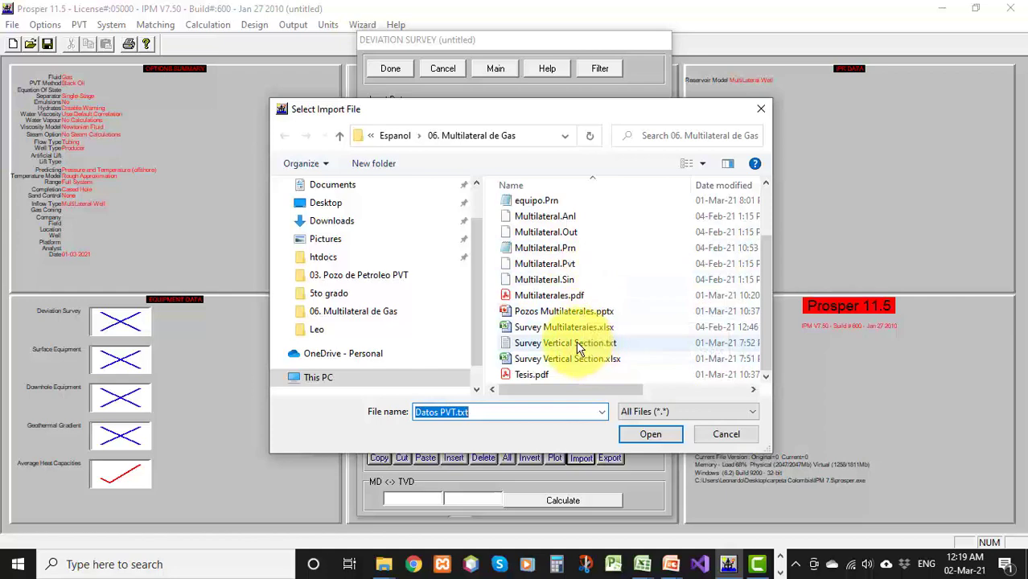
click(579, 344)
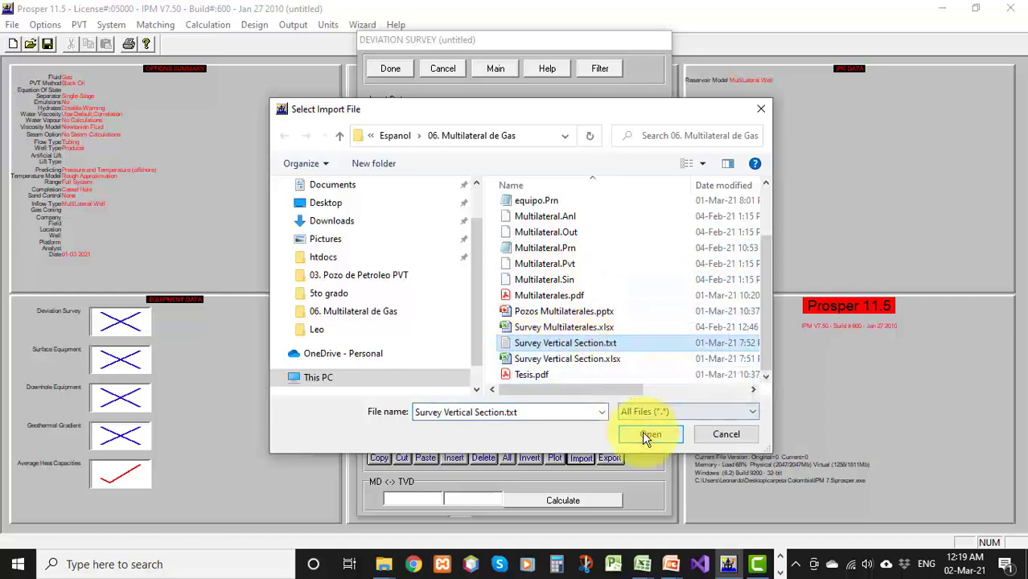
click(649, 433)
click(354, 168)
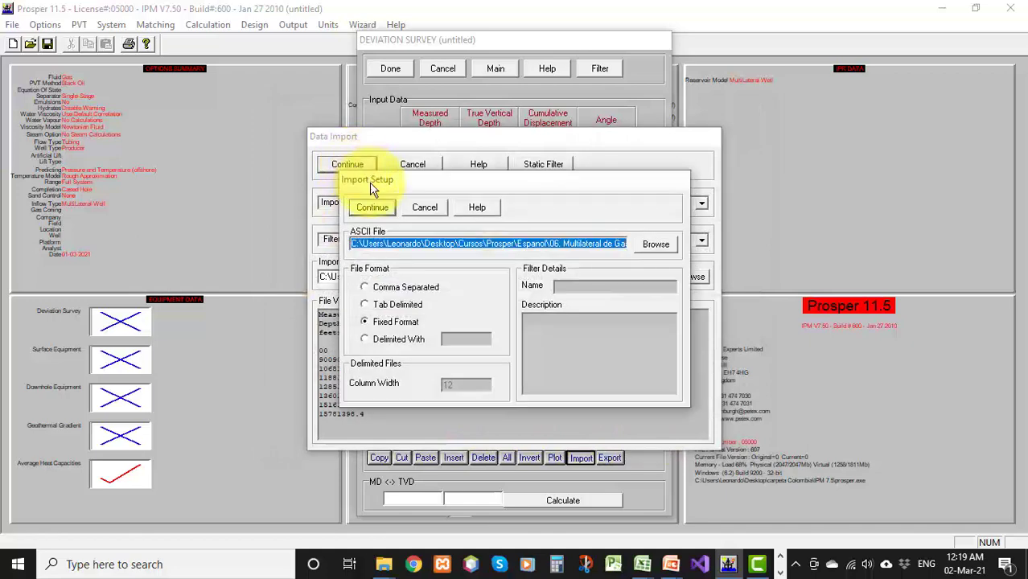
click(393, 304)
click(372, 207)
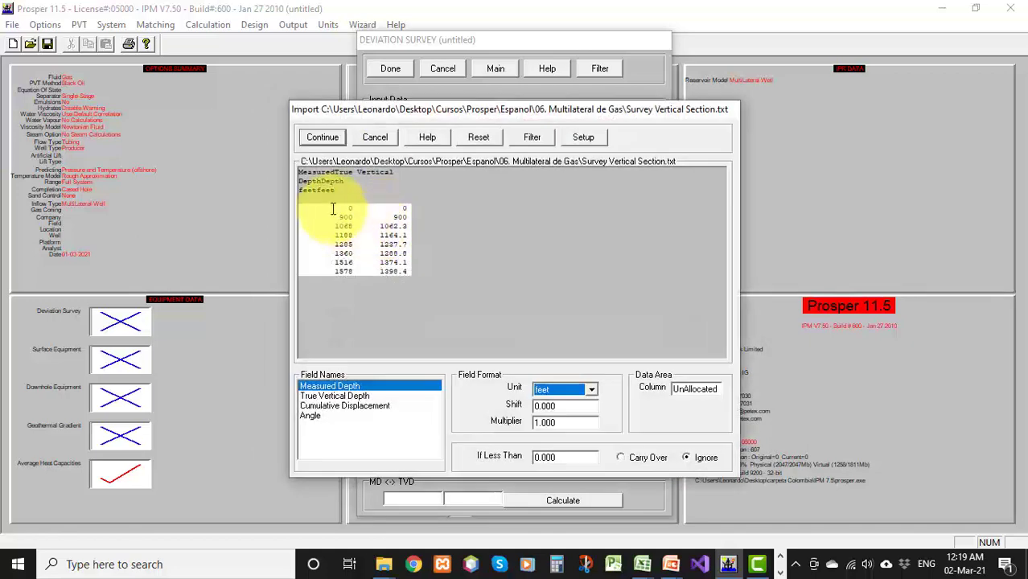
Assign the file's first column to Measured Depth and second column to True Vertical Depth, and import the data
click(339, 209)
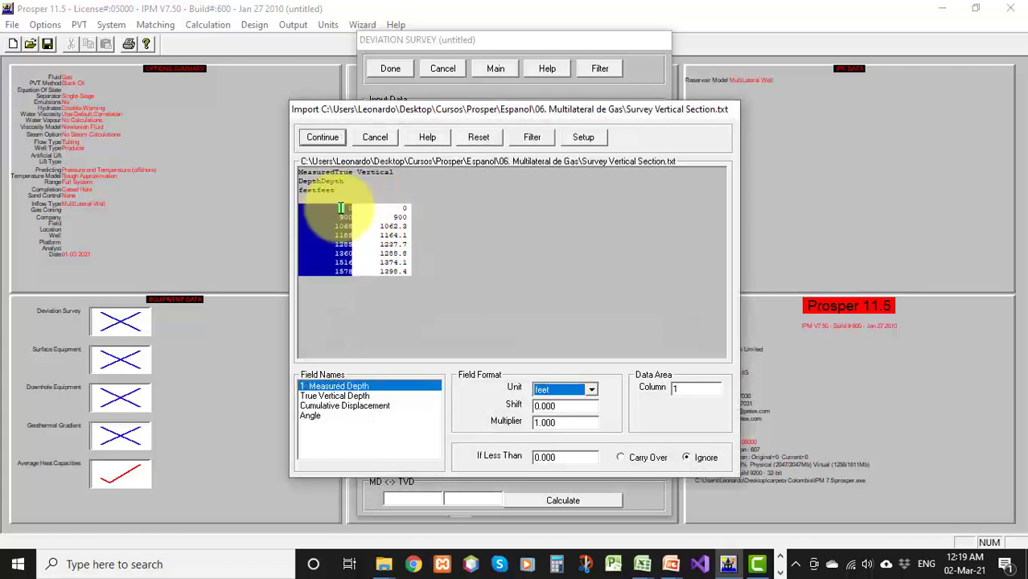
click(341, 397)
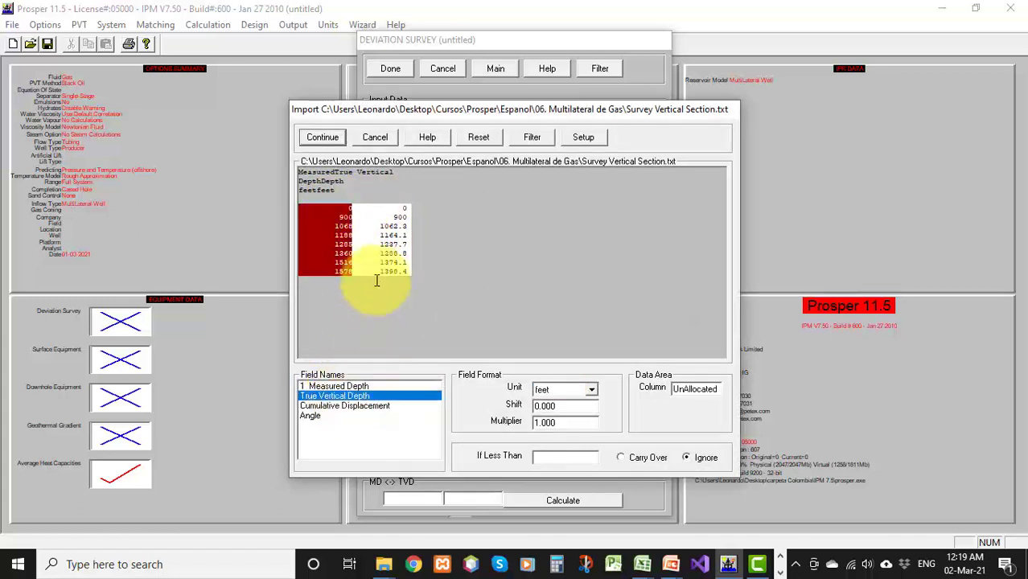
click(390, 208)
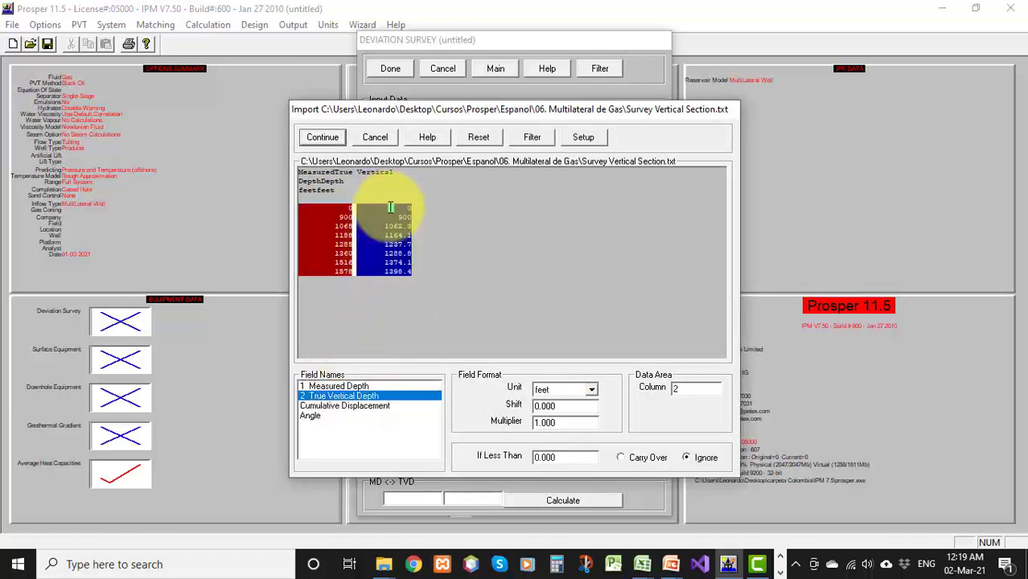
click(322, 139)
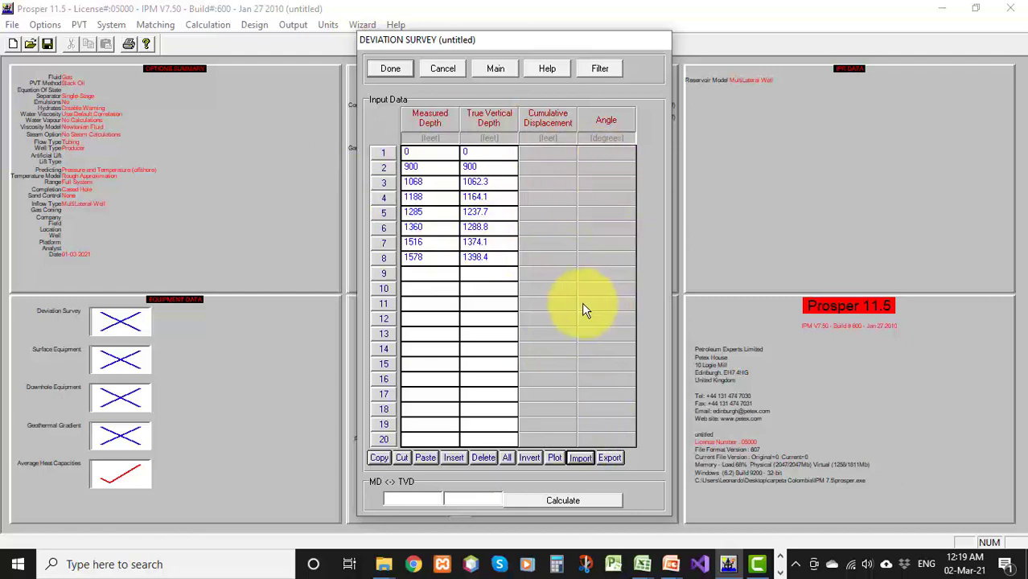
Recompute the deviation survey's displacement and angles, view its plot, and close the survey
click(390, 69)
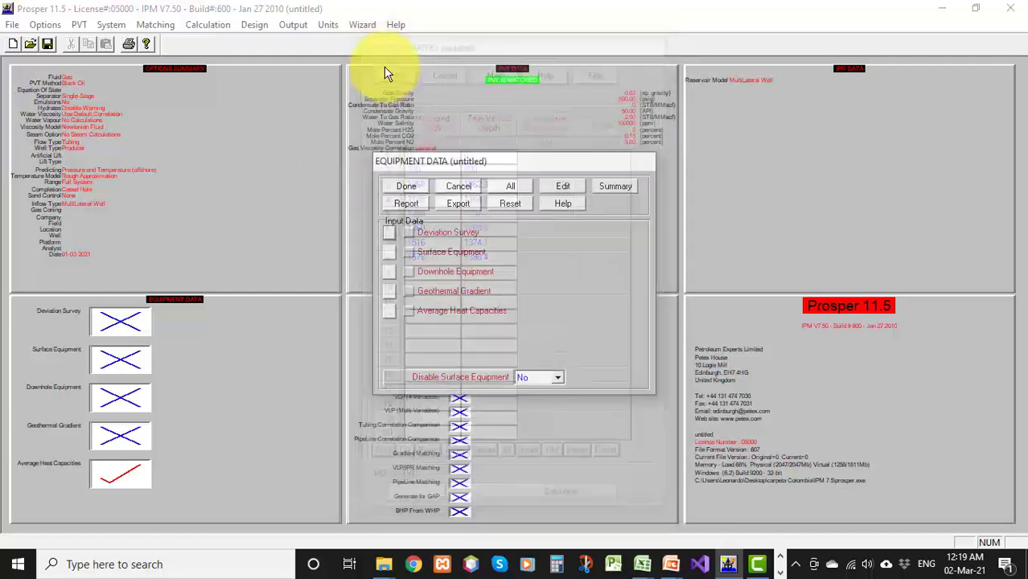
click(390, 239)
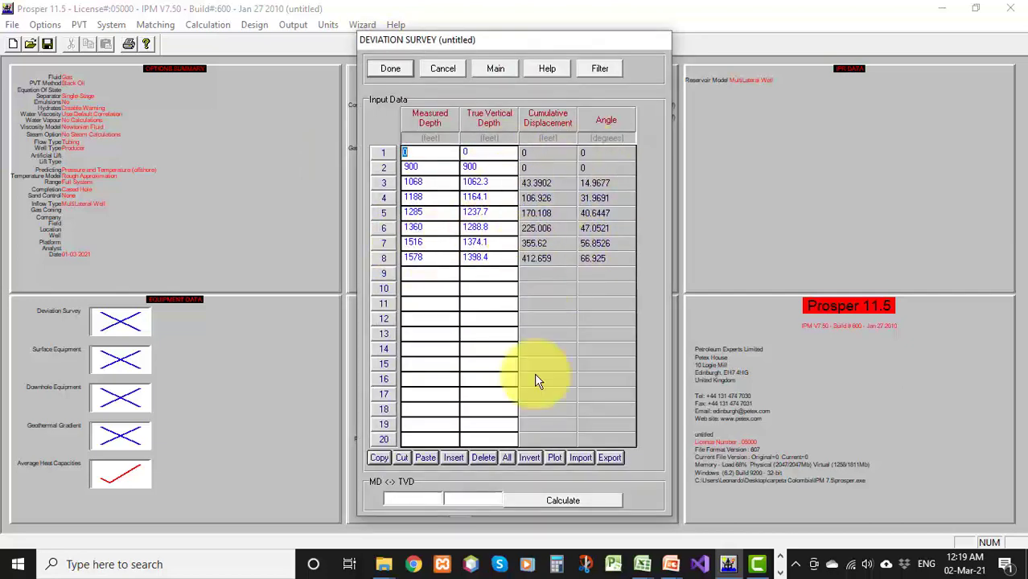
click(553, 456)
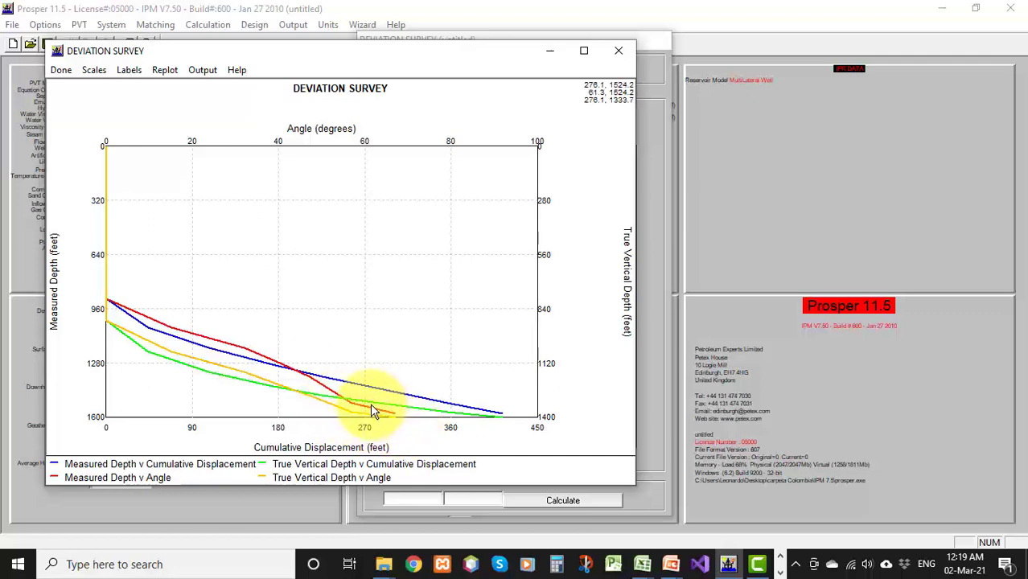
click(62, 69)
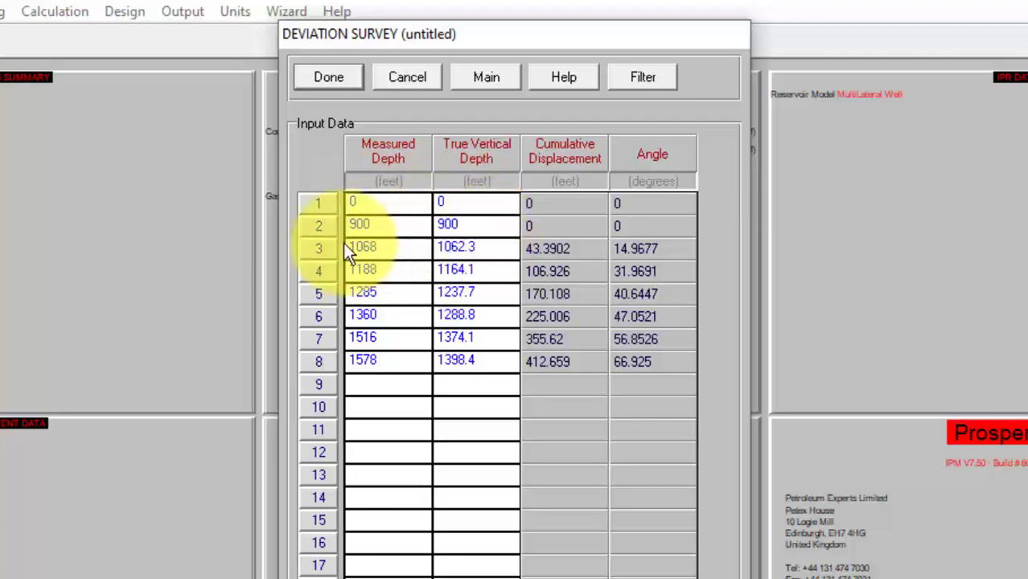
click(328, 79)
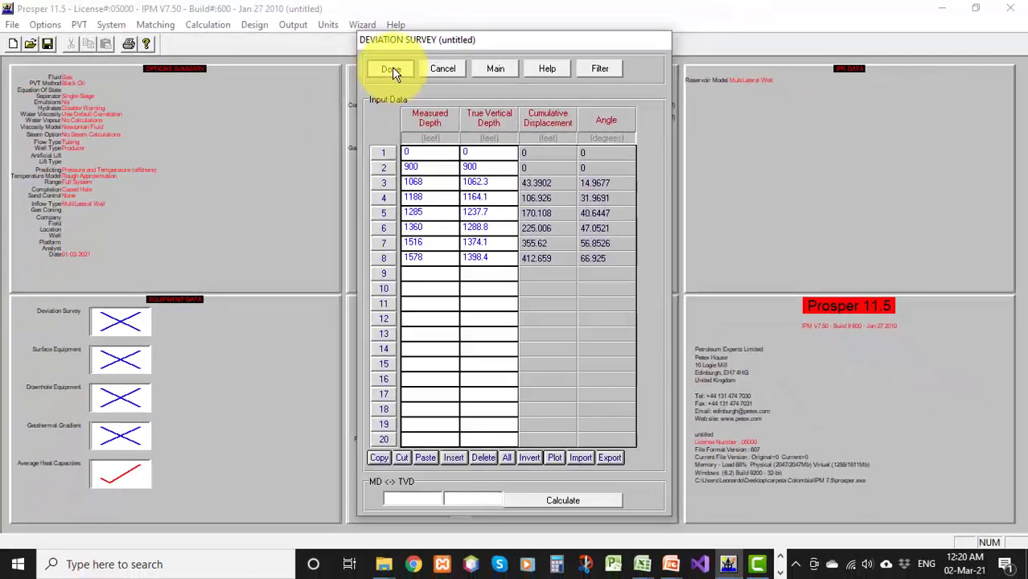
click(392, 71)
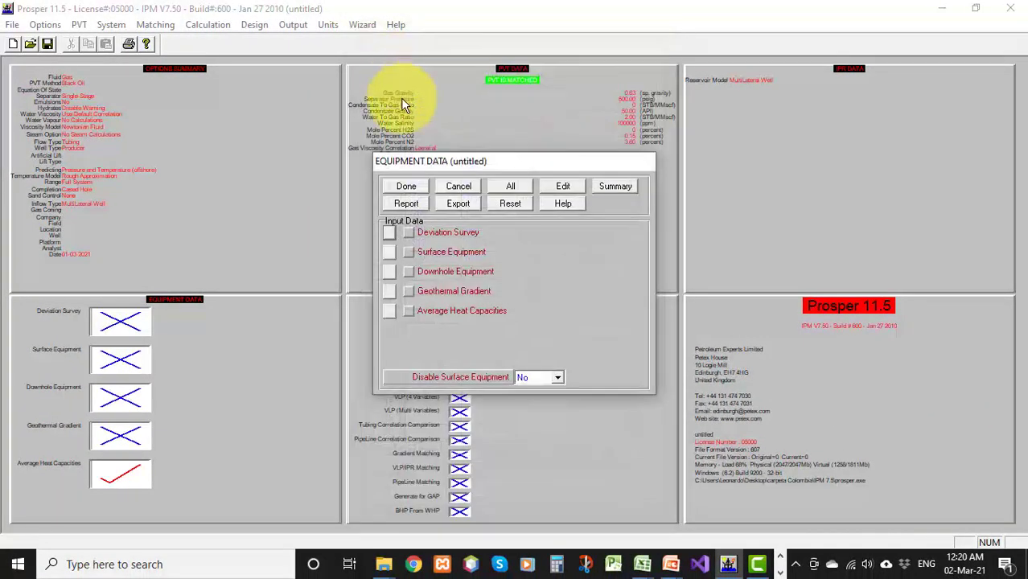
Open the downhole equipment table and set the rows below the Xmas Tree to Tubing, SSSV and Tubing
click(387, 272)
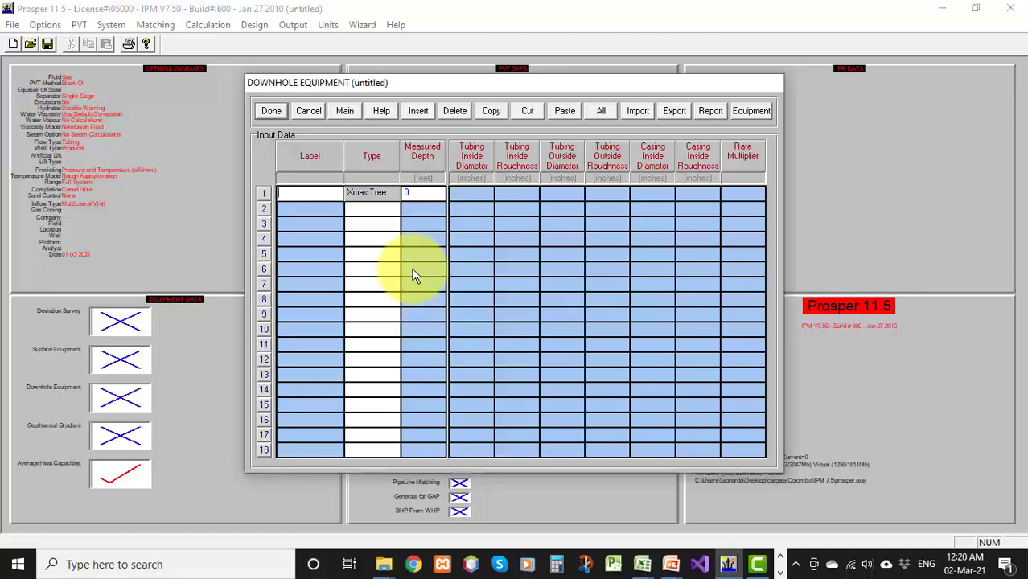
click(380, 211)
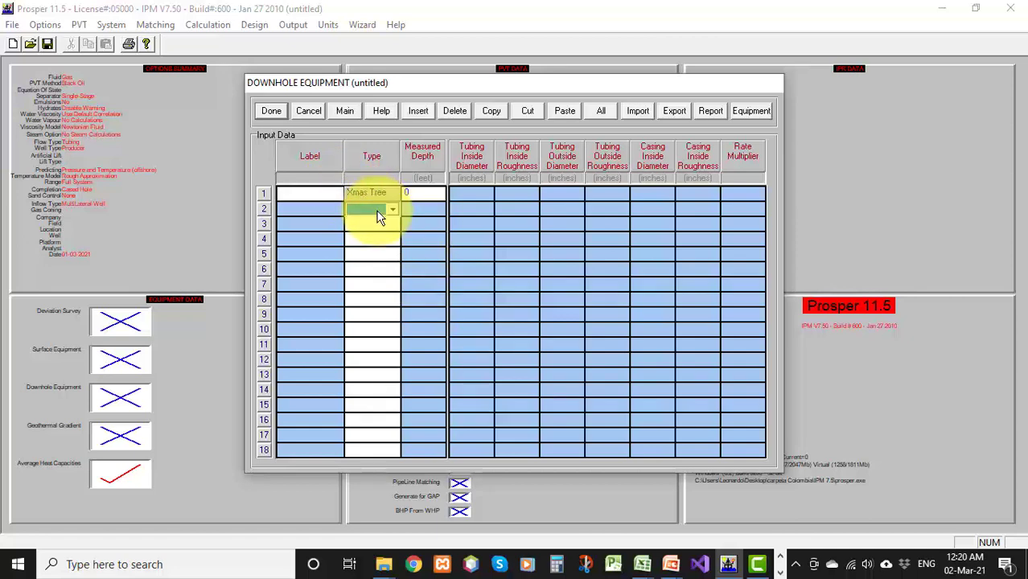
click(379, 213)
click(375, 227)
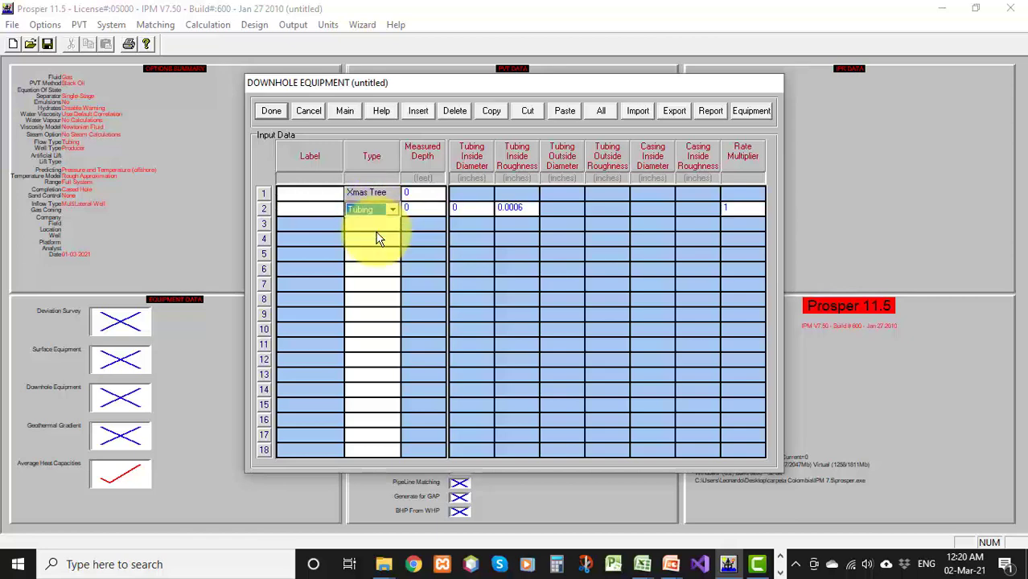
click(374, 224)
click(372, 226)
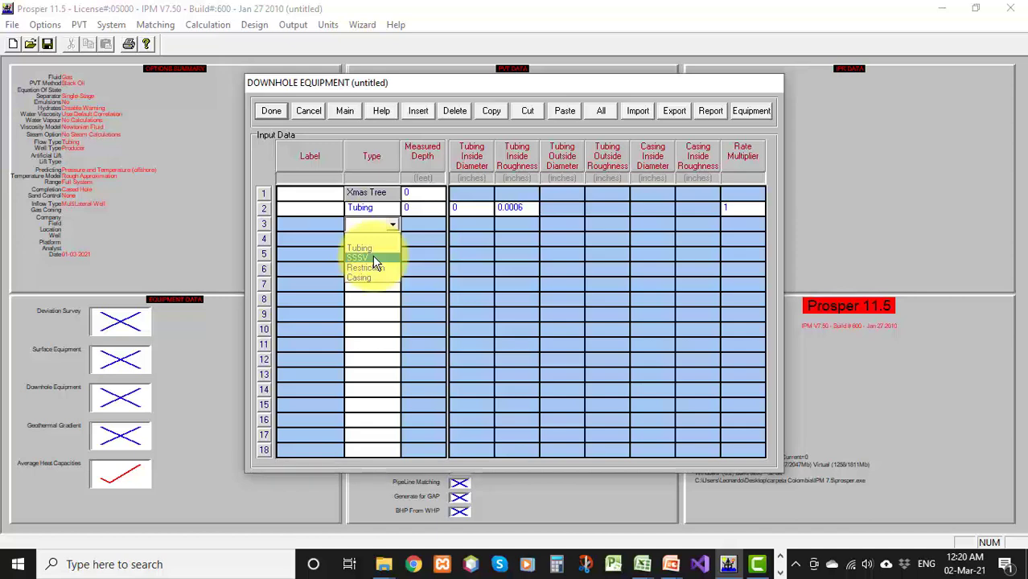
click(372, 259)
click(371, 239)
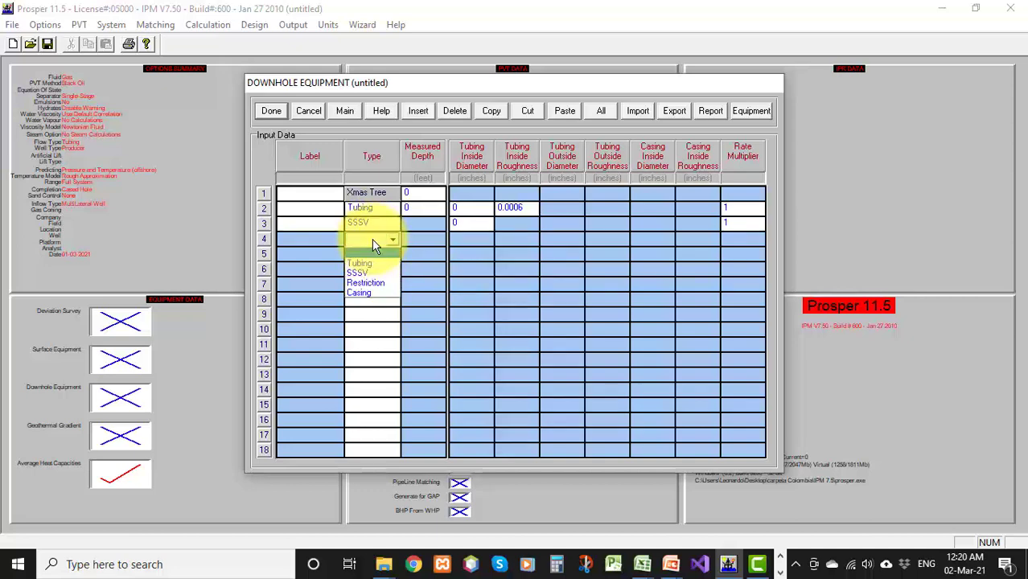
click(374, 266)
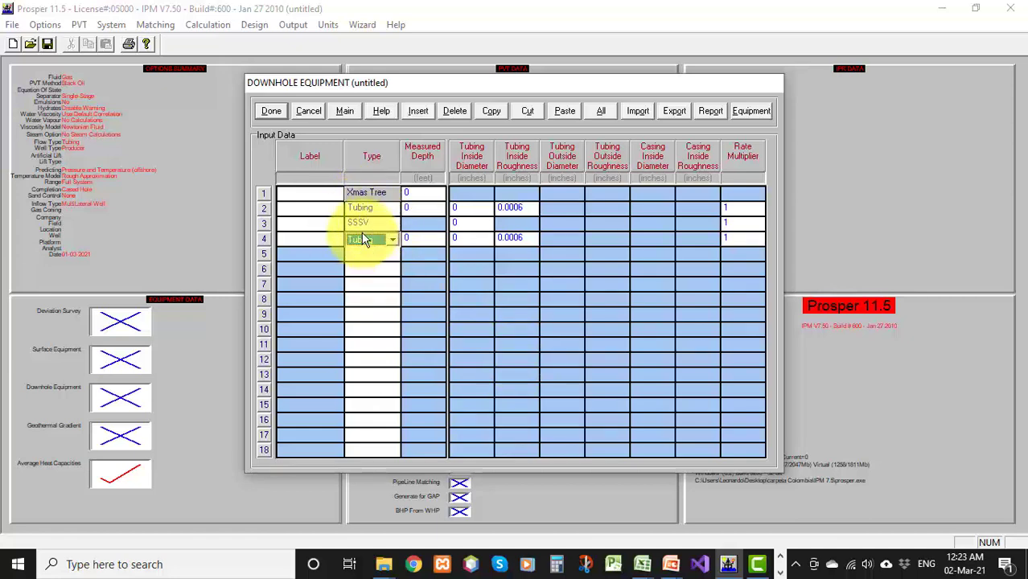
Set the first tubing's measured depth to 260 ft and inside diameter to 6 in, and the SSSV's inside diameter to 4.5 in
click(413, 209)
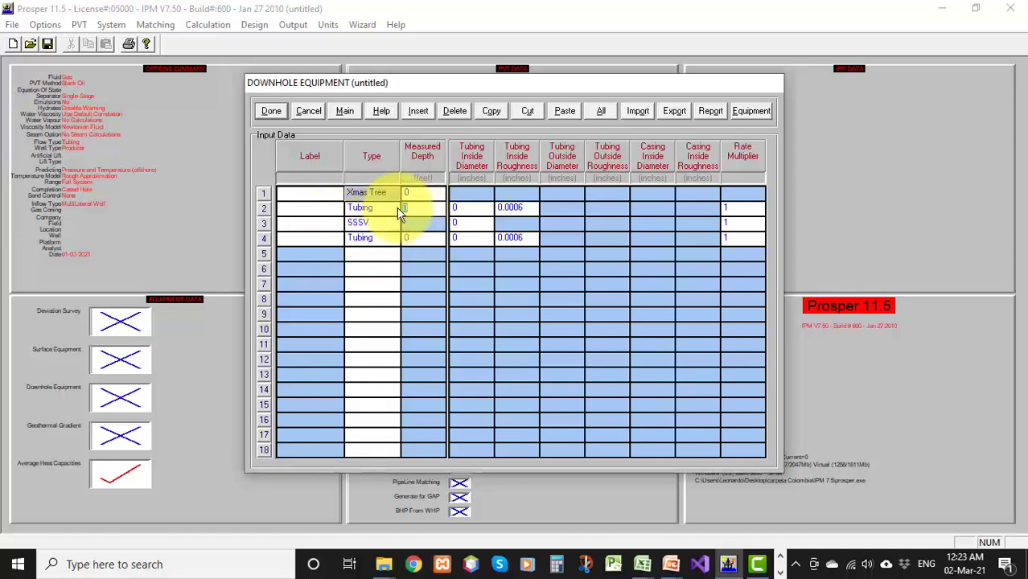
text(260)
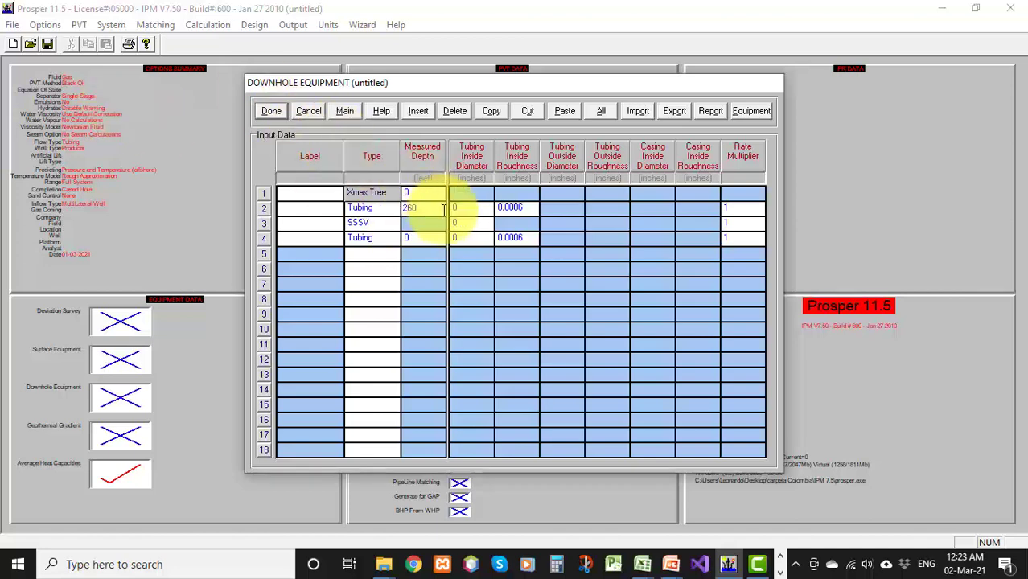
click(473, 208)
text(6)
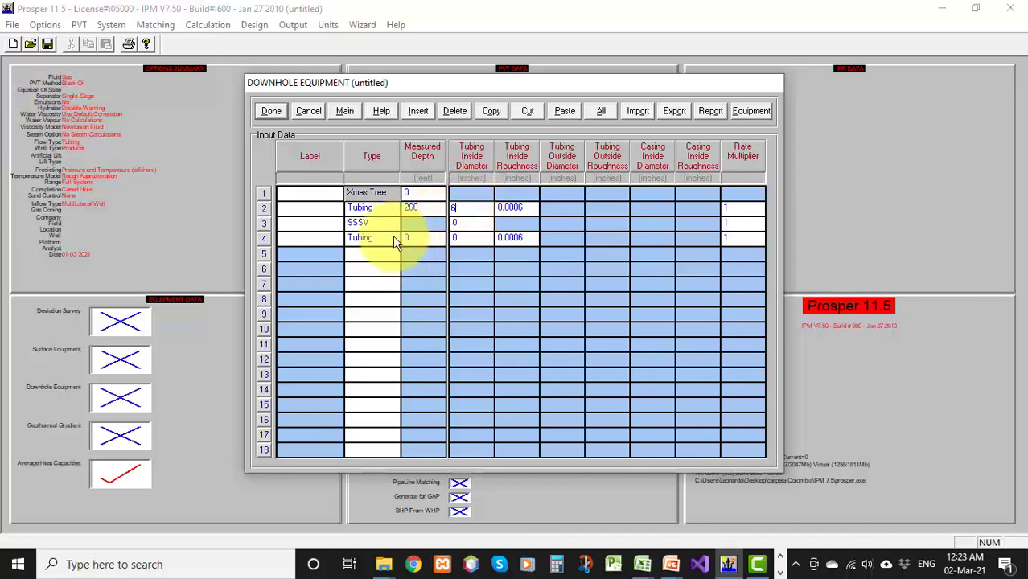
click(464, 222)
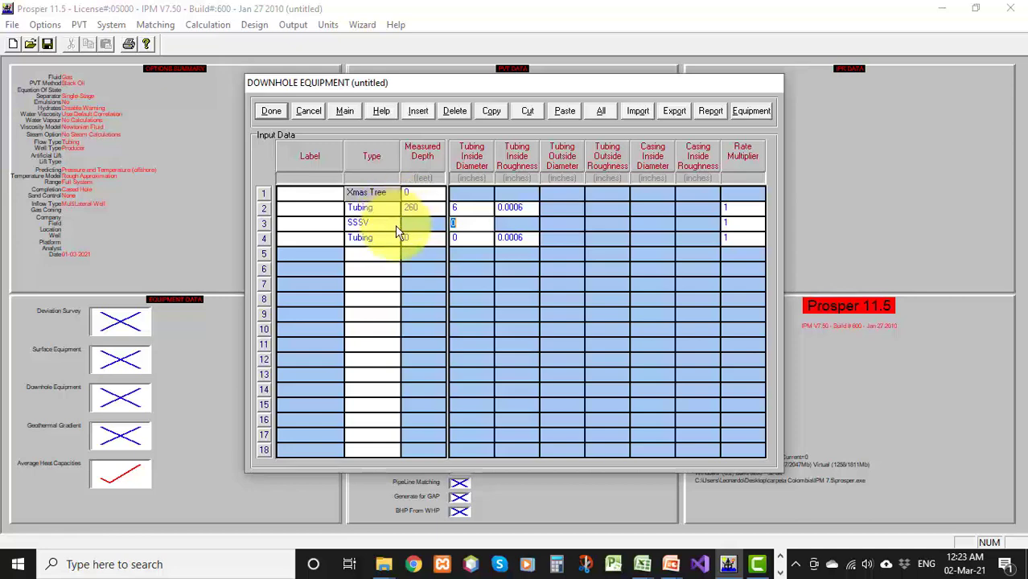
text(.5)
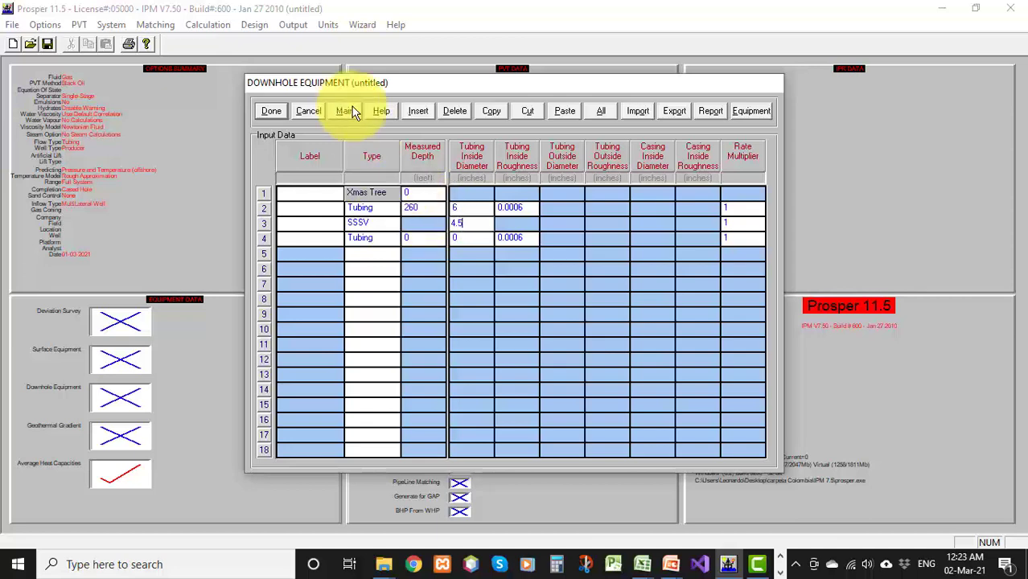
Set the second tubing's measured depth to 1577 ft and inside diameter to 6 in, and close the table
click(427, 238)
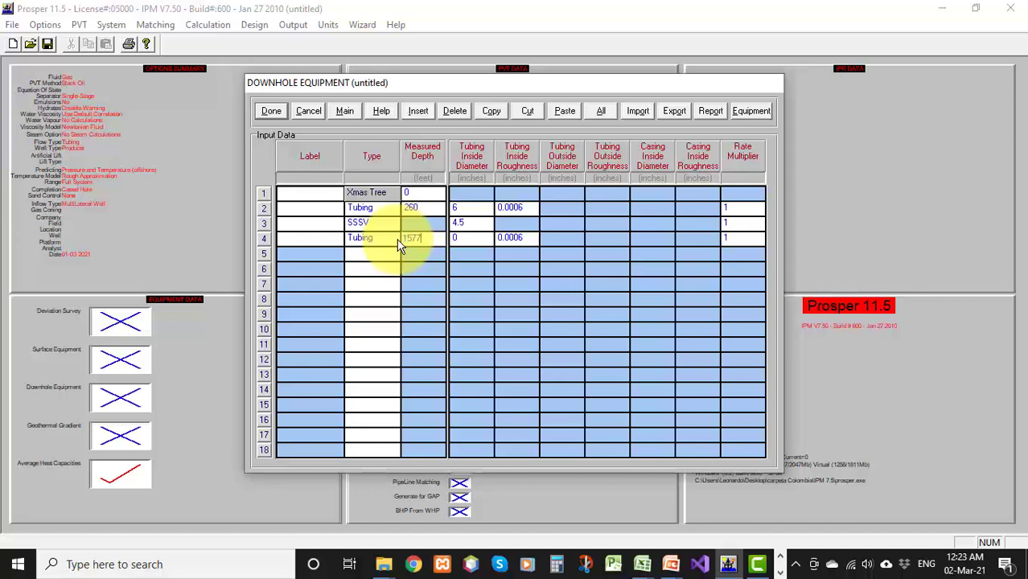
click(463, 237)
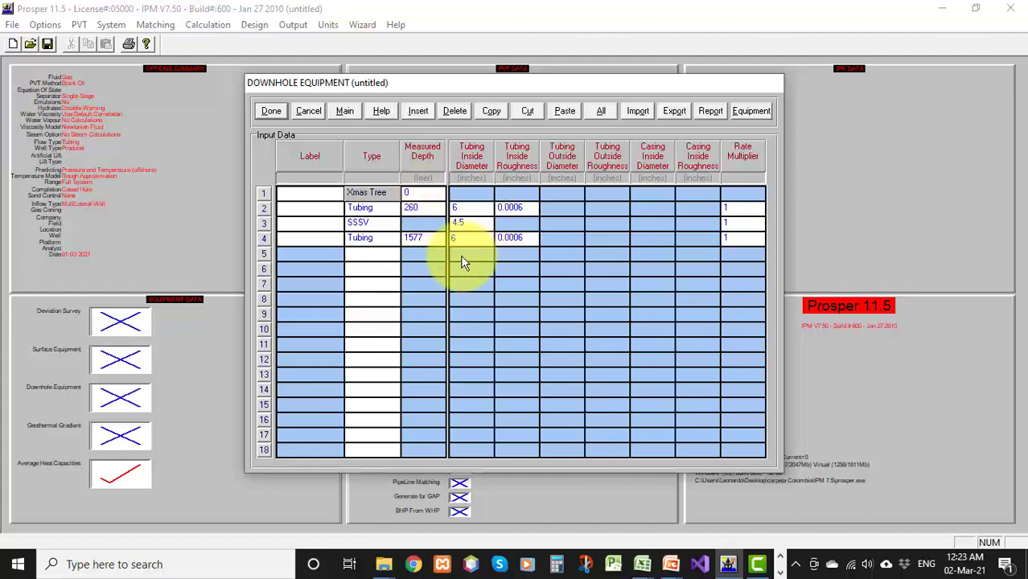
click(271, 111)
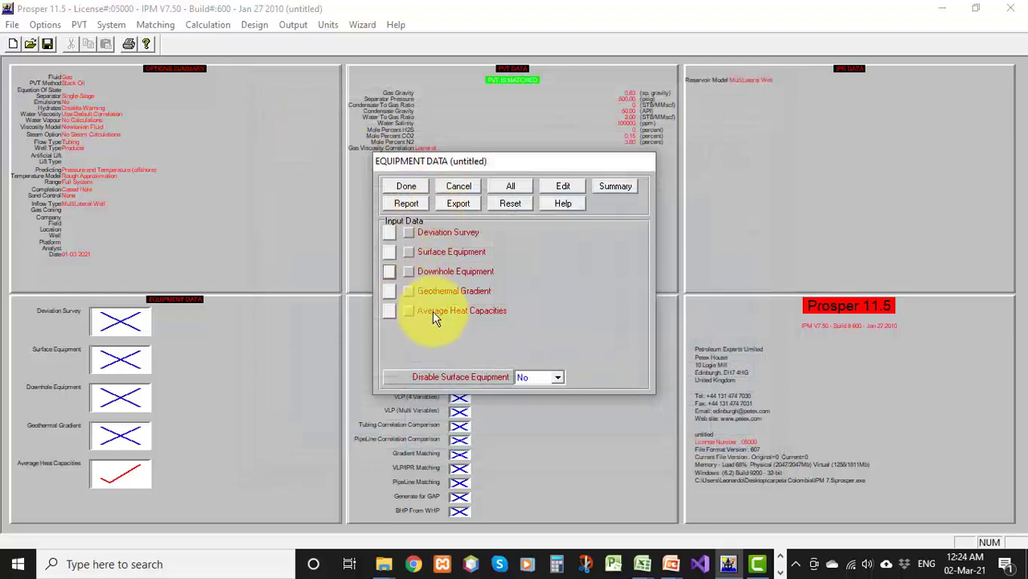
Open the geothermal gradient and enter a formation temperature of 40 °F at 0 ft measured depth
click(390, 292)
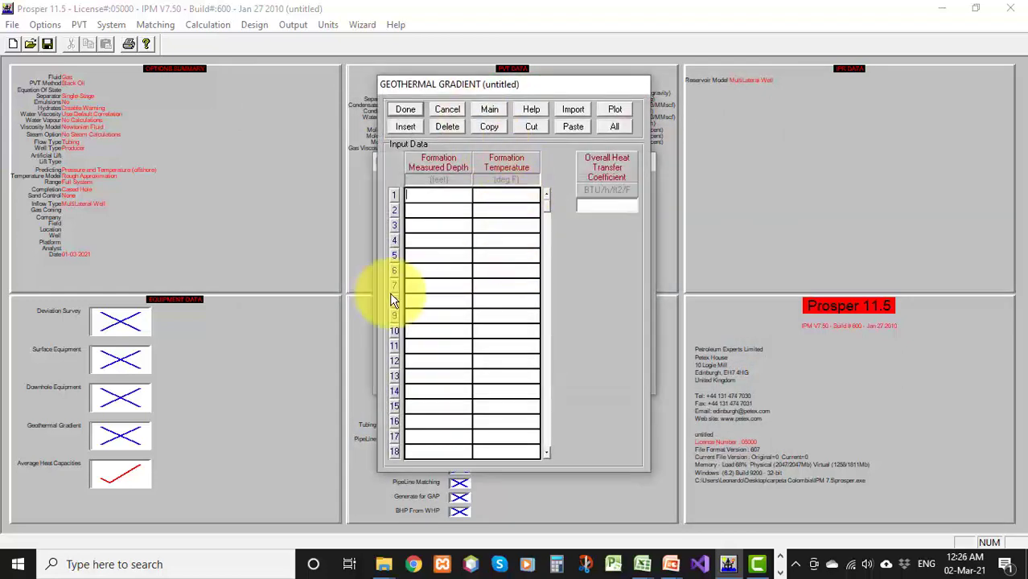
click(438, 194)
text(0)
click(507, 197)
text(40)
Add a second gradient point of 1578 ft and 62 °F, set the heat transfer coefficient to 3, and close the table
click(427, 213)
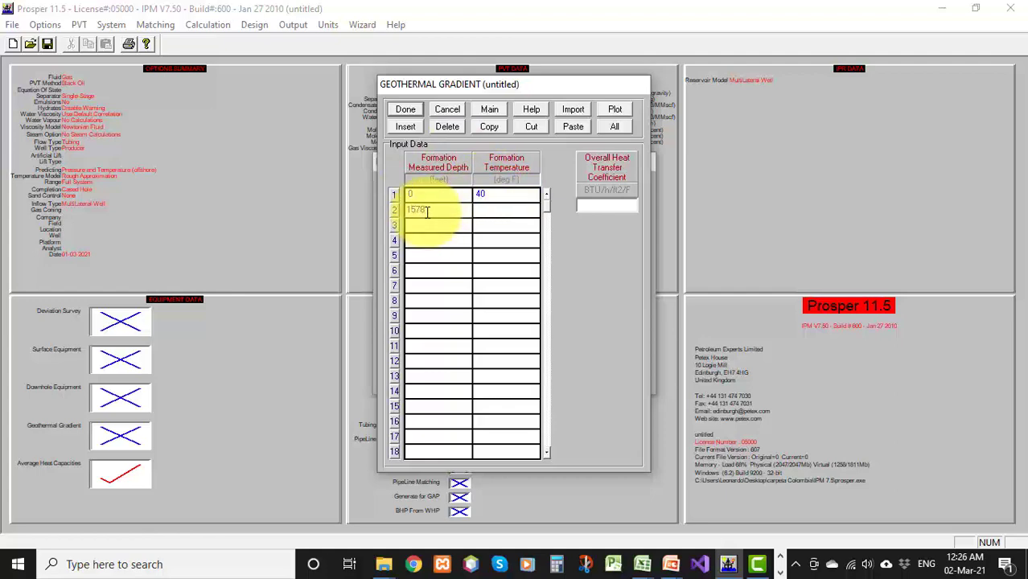
text(1578)
click(497, 212)
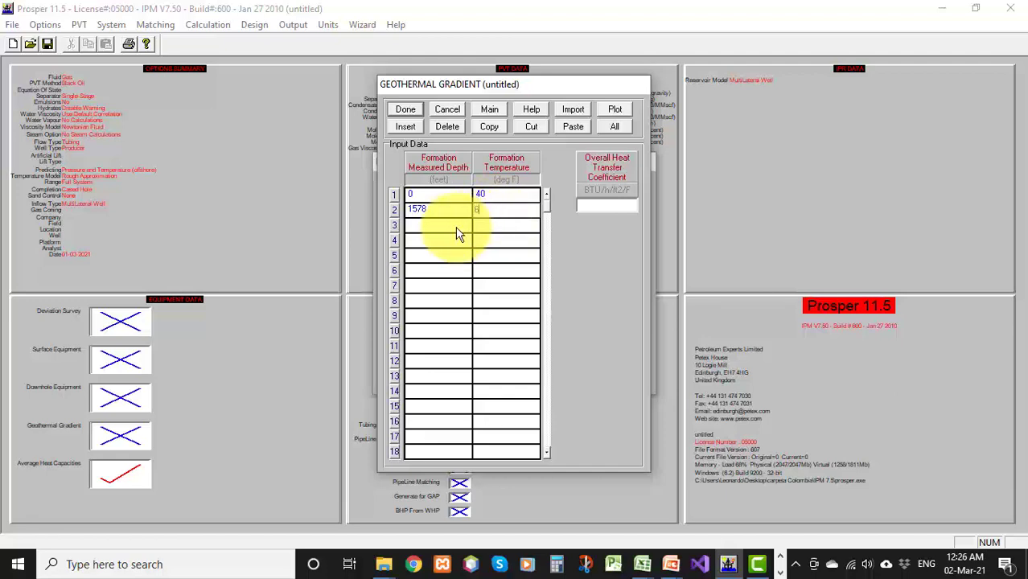
click(605, 203)
text(3)
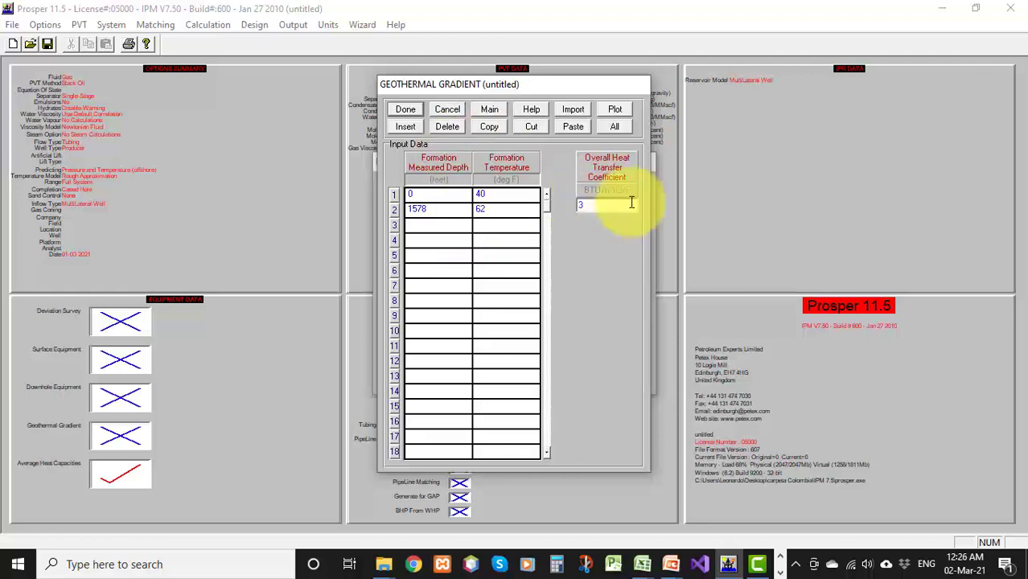
click(405, 109)
Open the average heat capacities and accept the default values
click(406, 312)
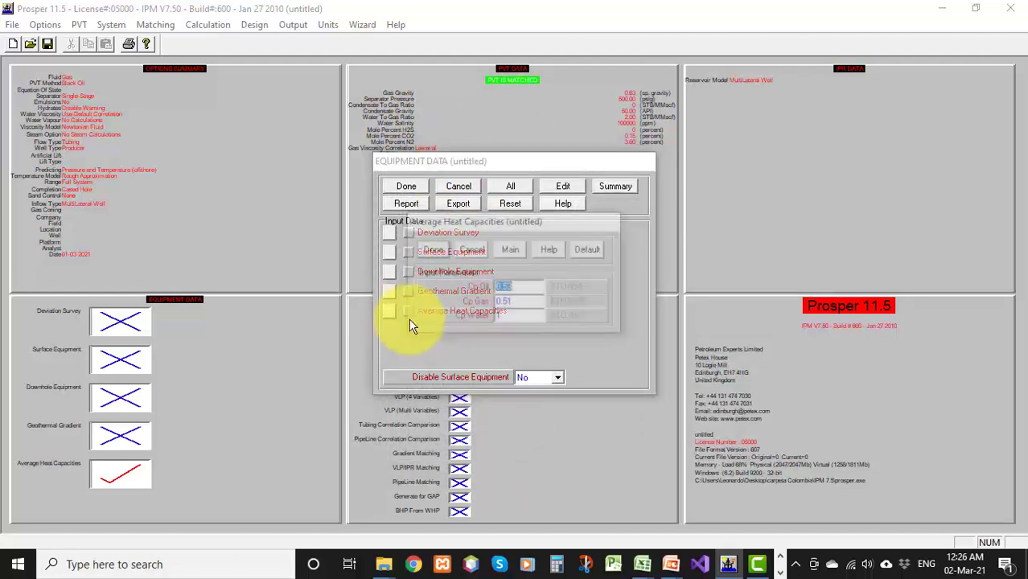
click(430, 249)
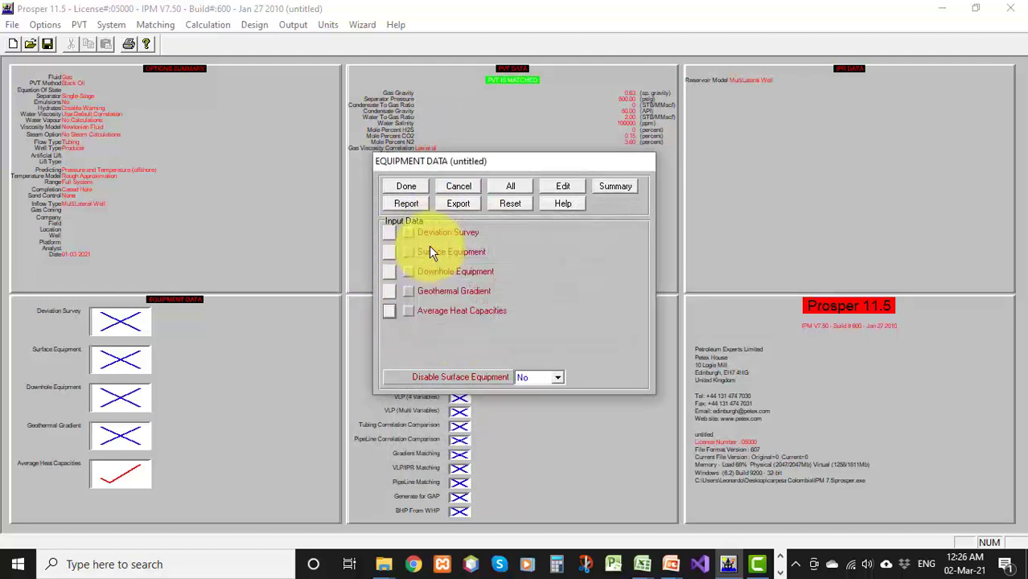
Review the equipment summary and the downhole equipment drawing, then close the equipment data
click(613, 187)
click(486, 37)
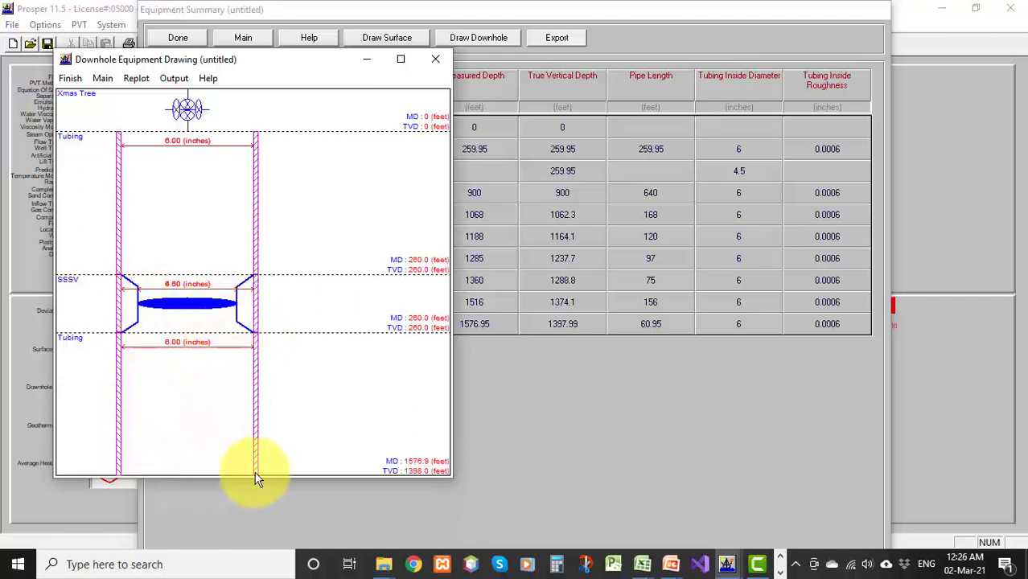
click(74, 80)
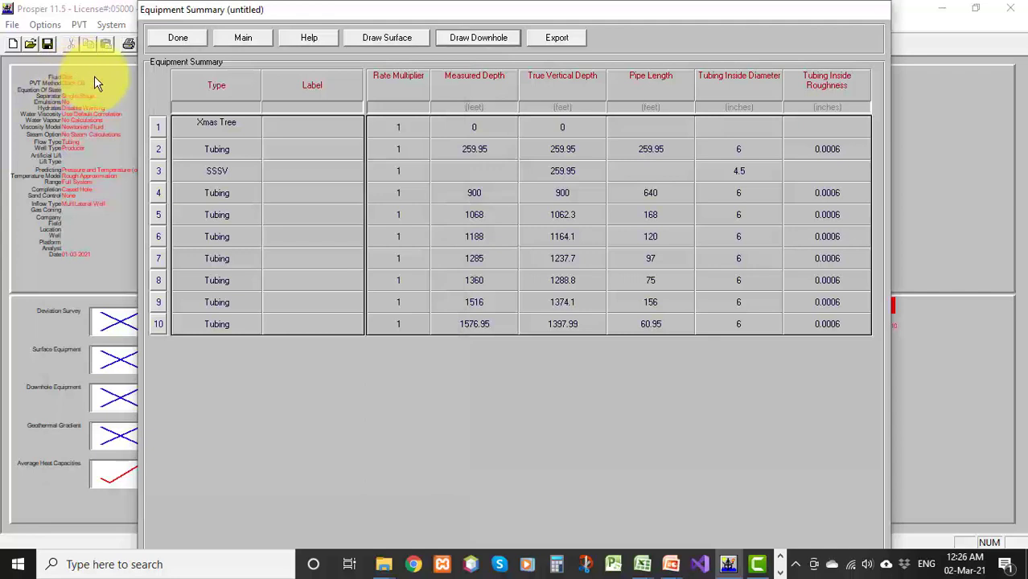
click(183, 40)
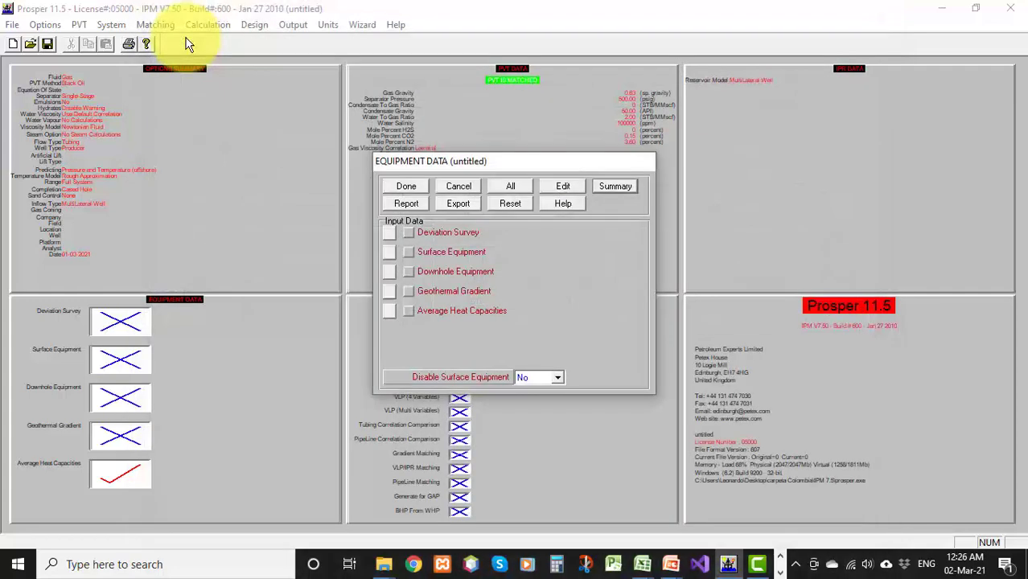
click(406, 187)
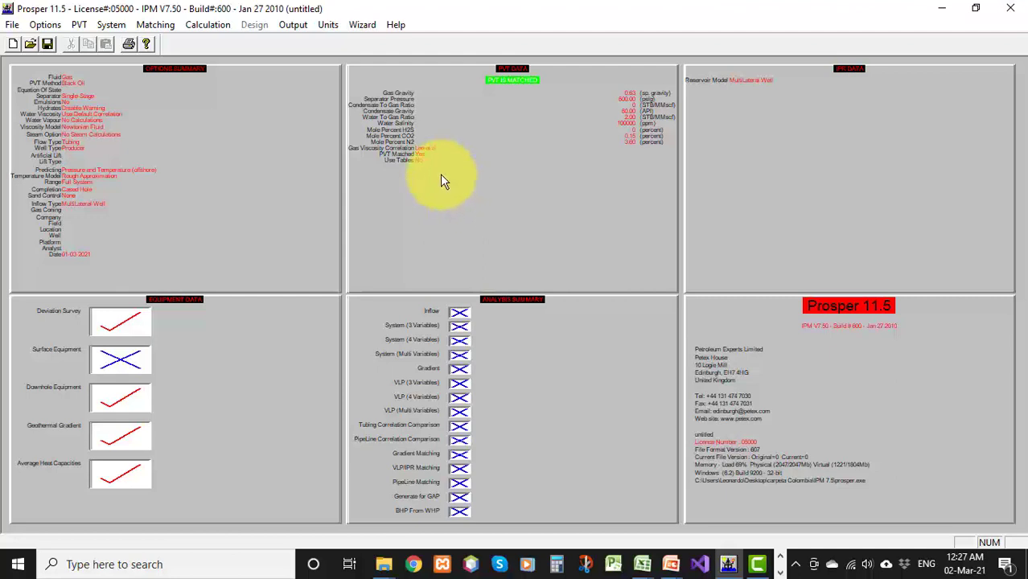
Open the multilateral network editor from the IPR data and enlarge its network window and navigator
double_click(828, 155)
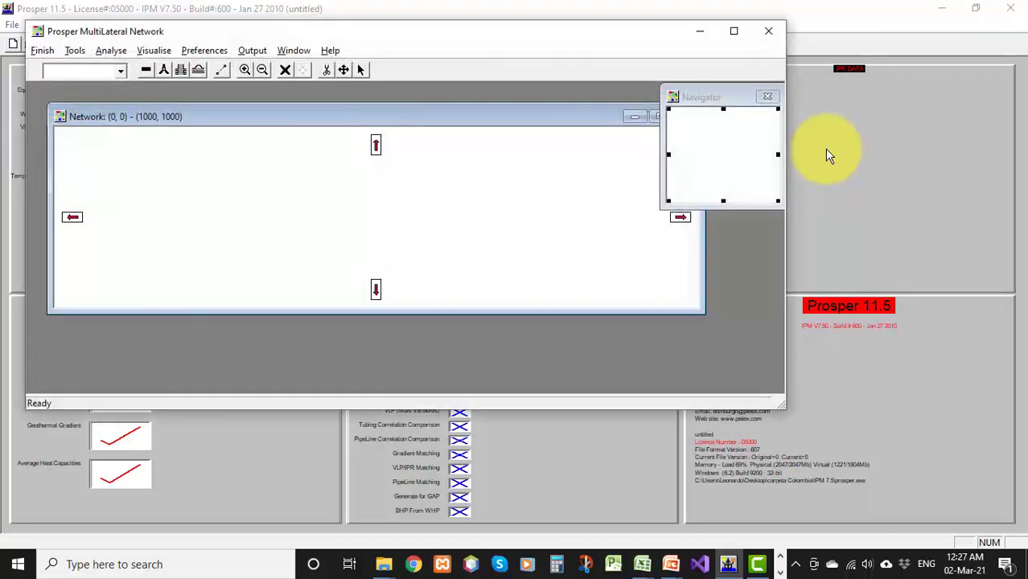
click(734, 30)
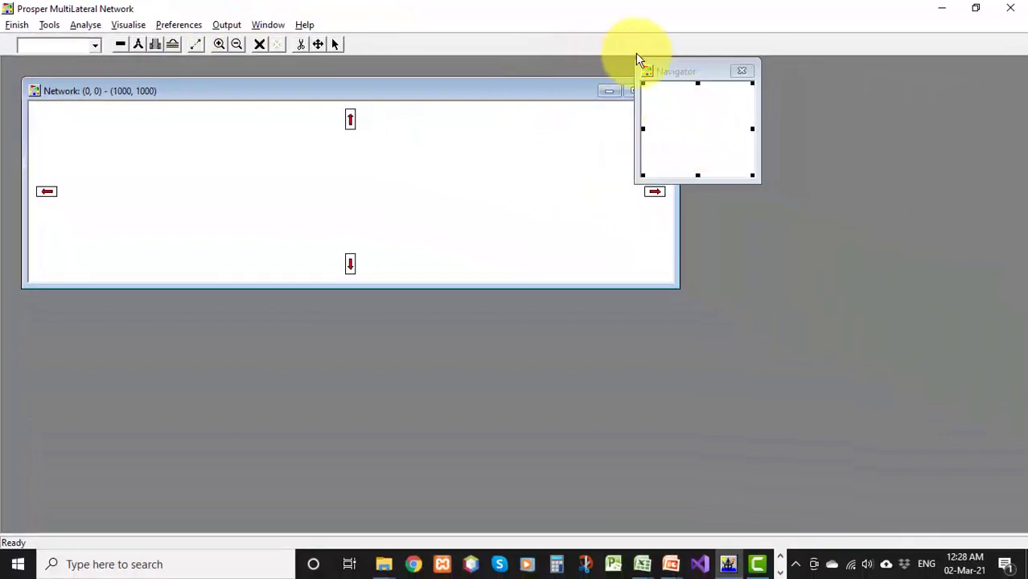
drag(670, 69, 928, 80)
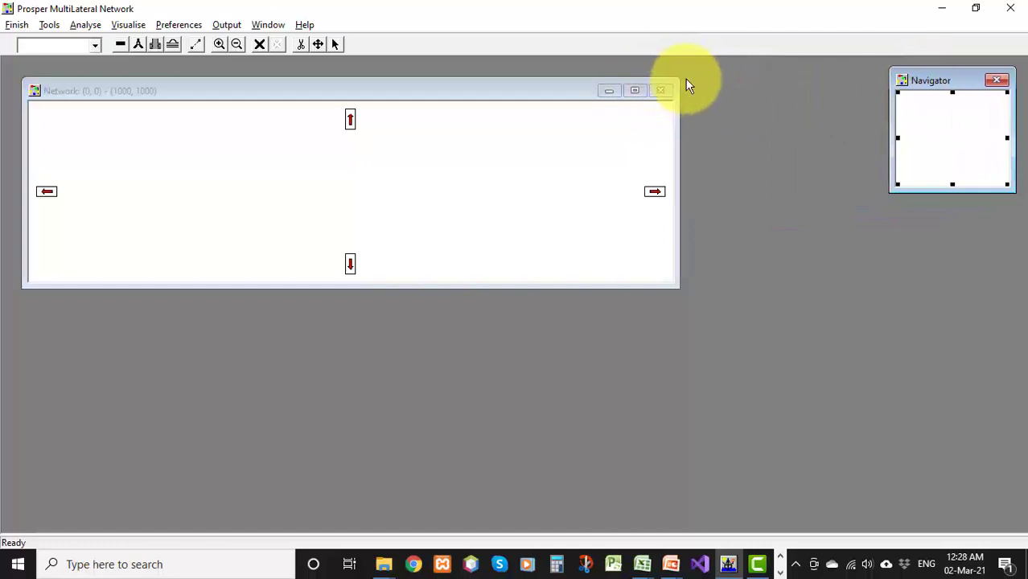
drag(677, 79, 885, 56)
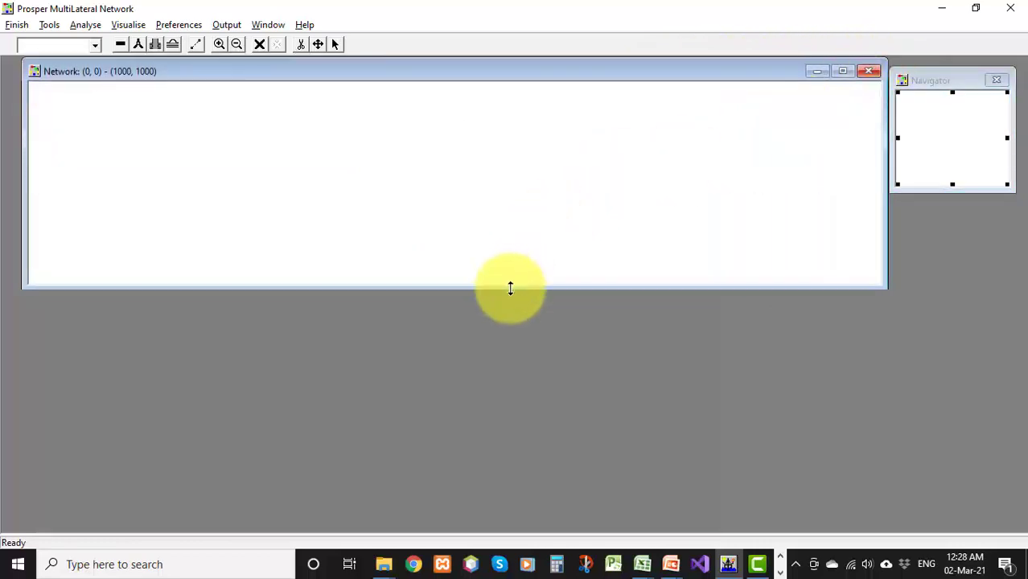
drag(509, 283, 461, 527)
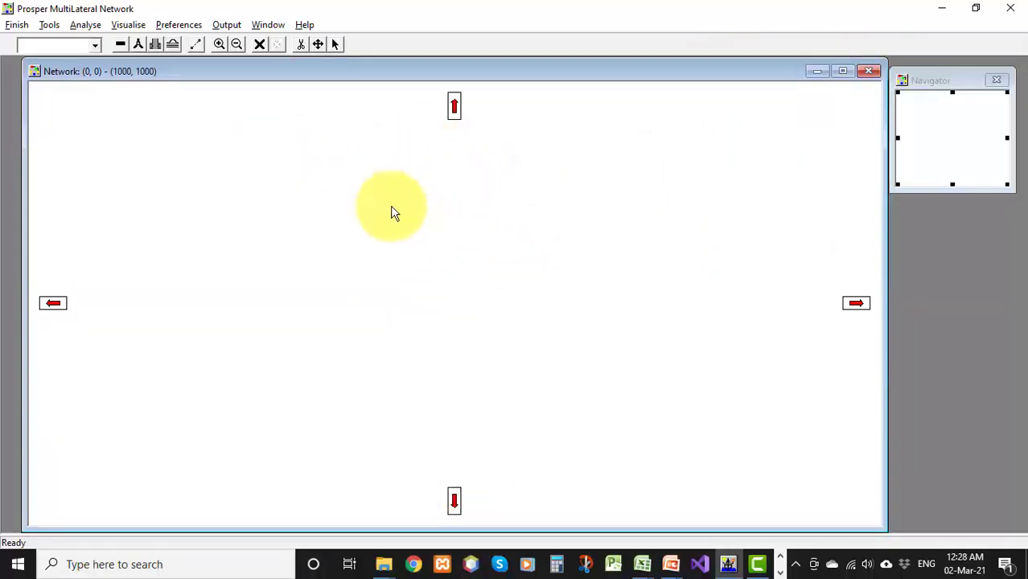
Add a tie-point near the top of the network labelled Tie-Point
click(121, 44)
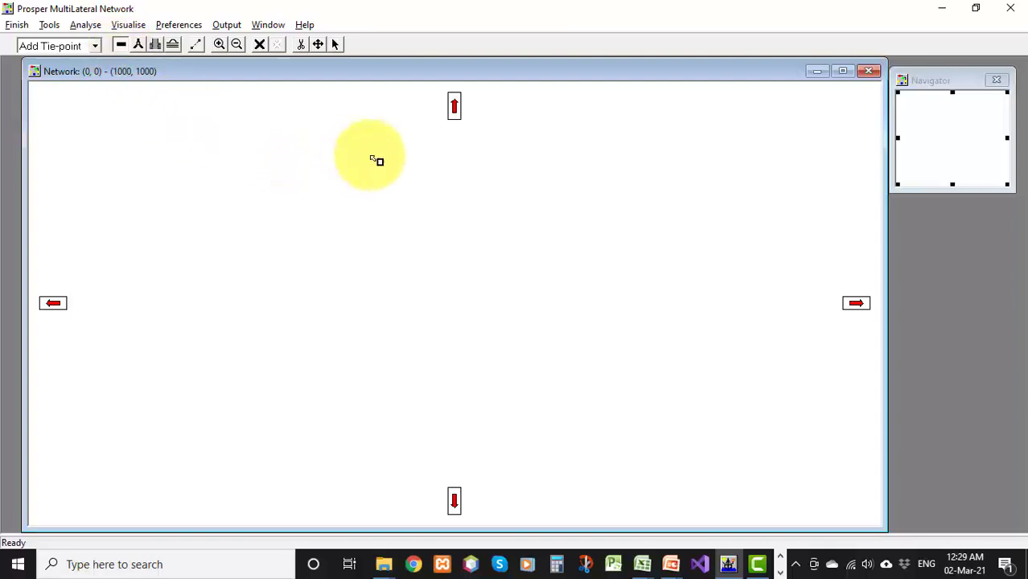
click(452, 156)
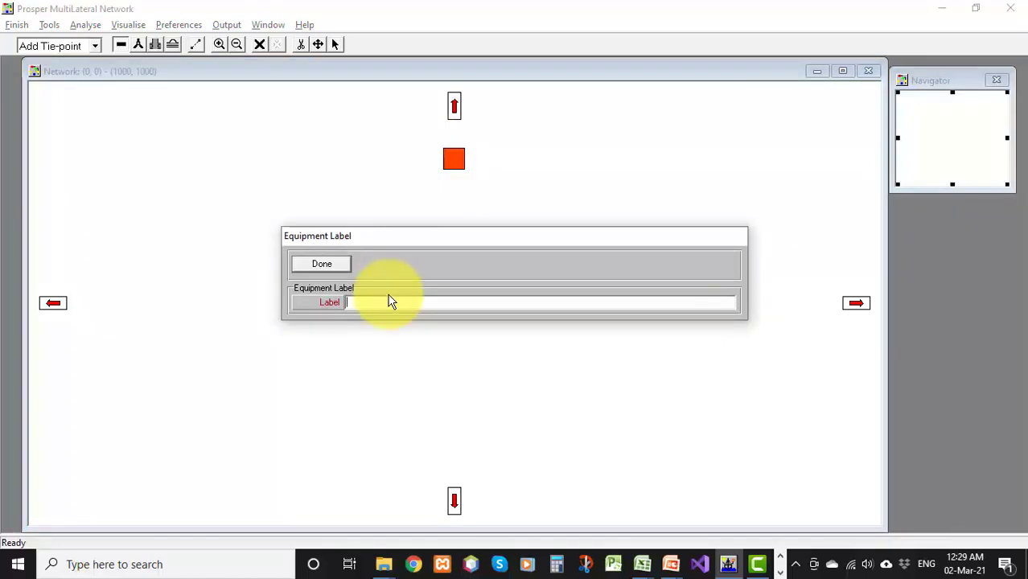
text(Tie-Point)
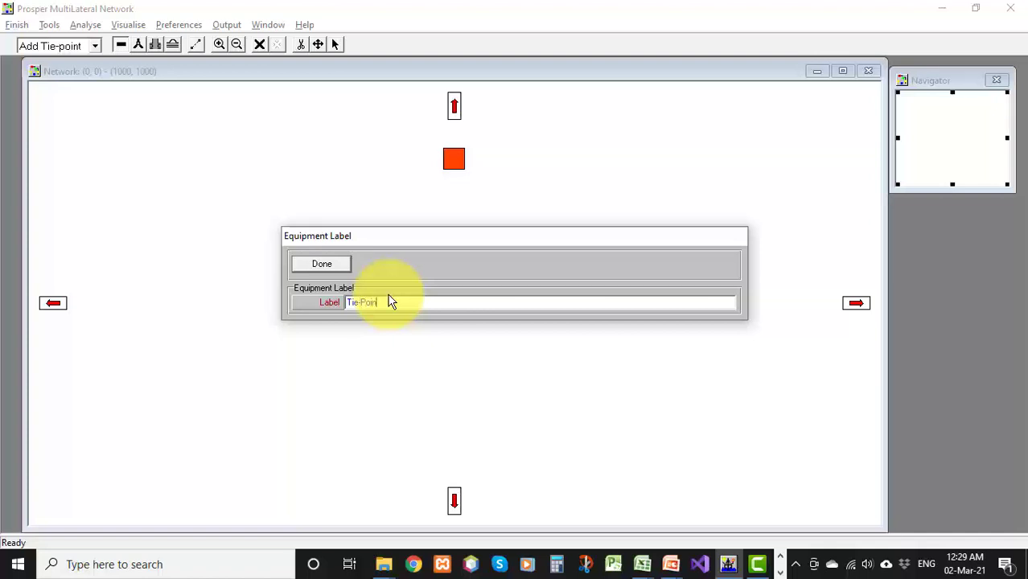
key(Return)
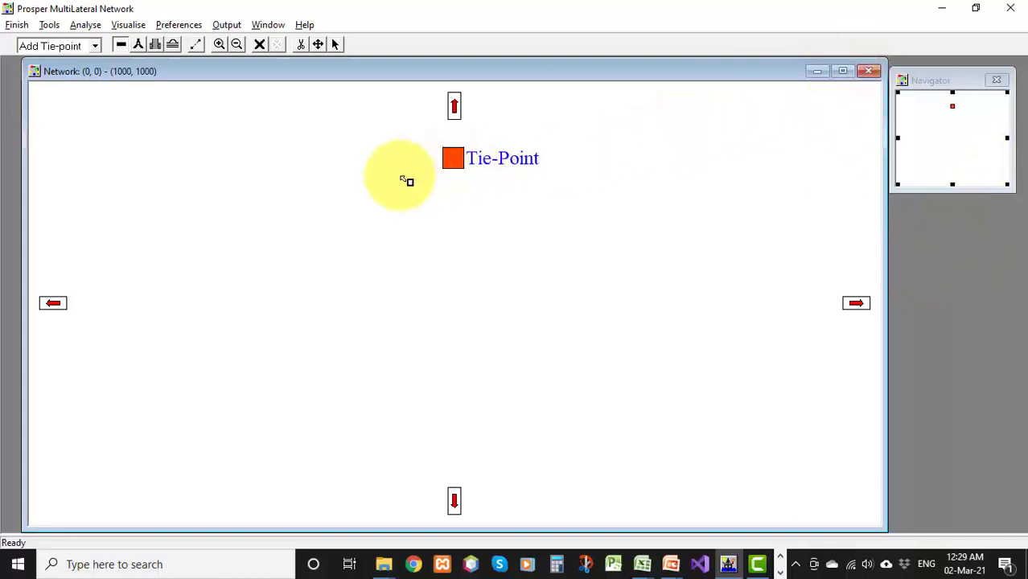
Add a junction below the tie-point labelled Junta
click(139, 45)
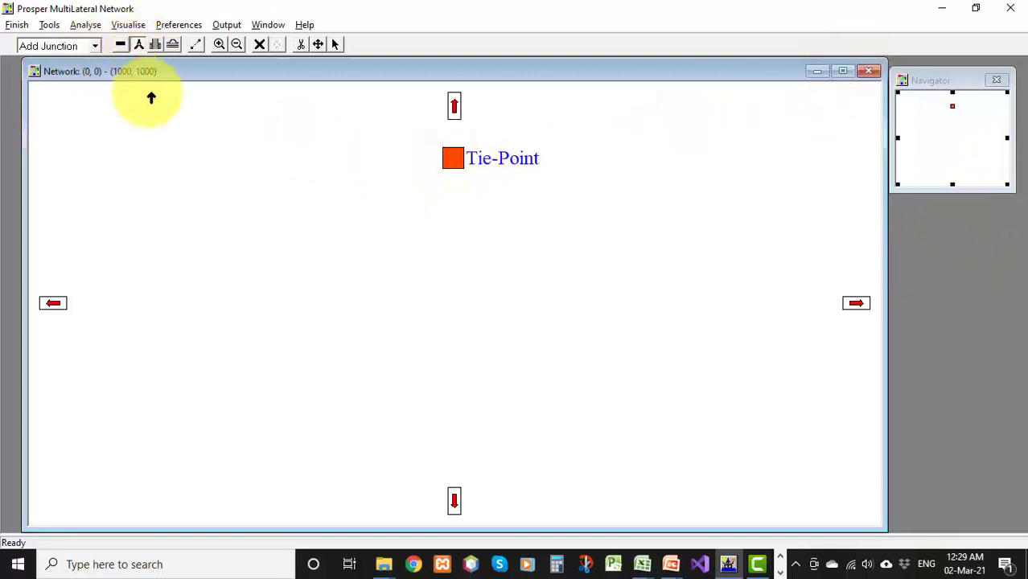
click(458, 233)
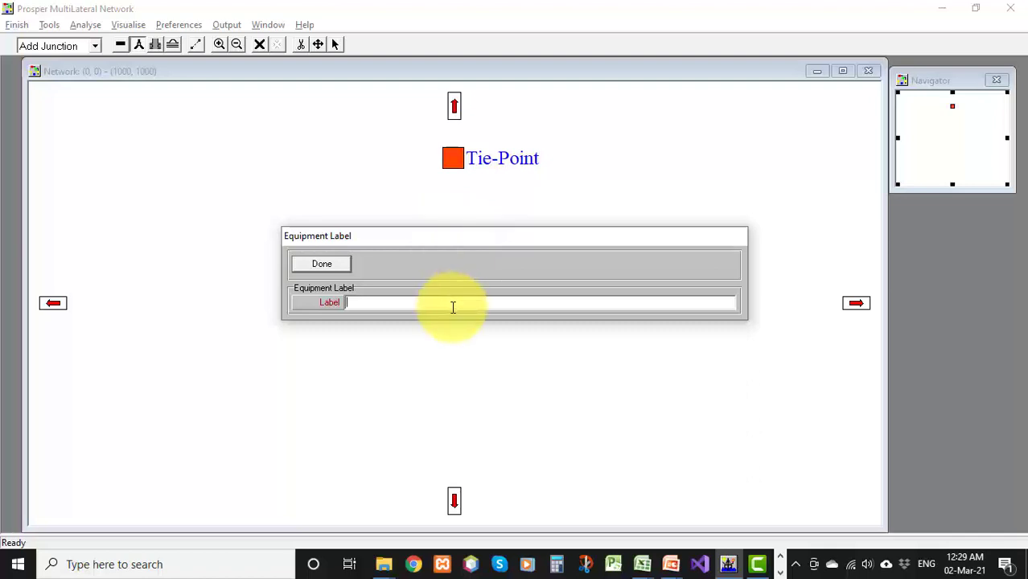
text(Junta)
click(334, 271)
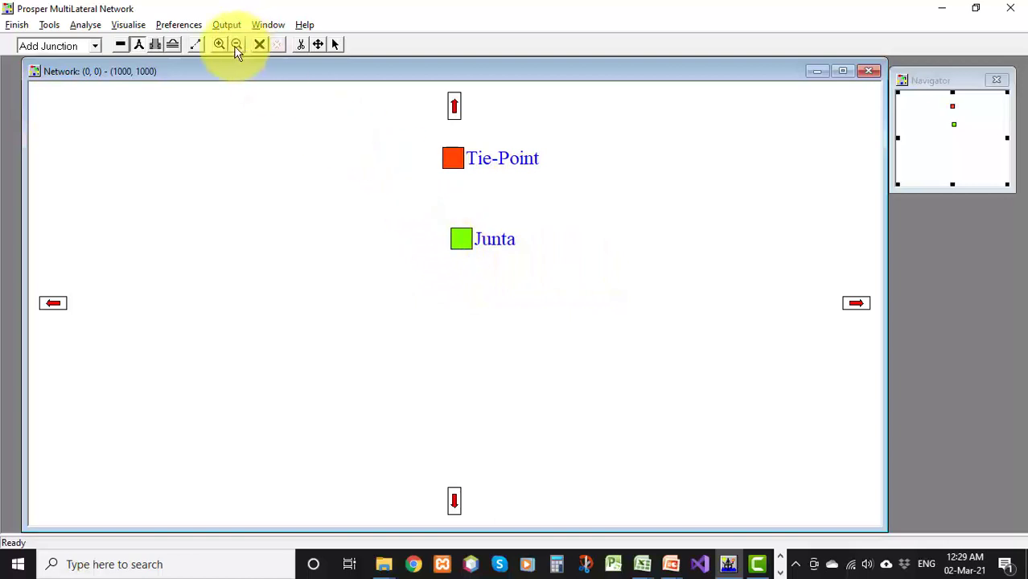
Add a completion to the lower left of the junction labelled Lateral 1
click(156, 45)
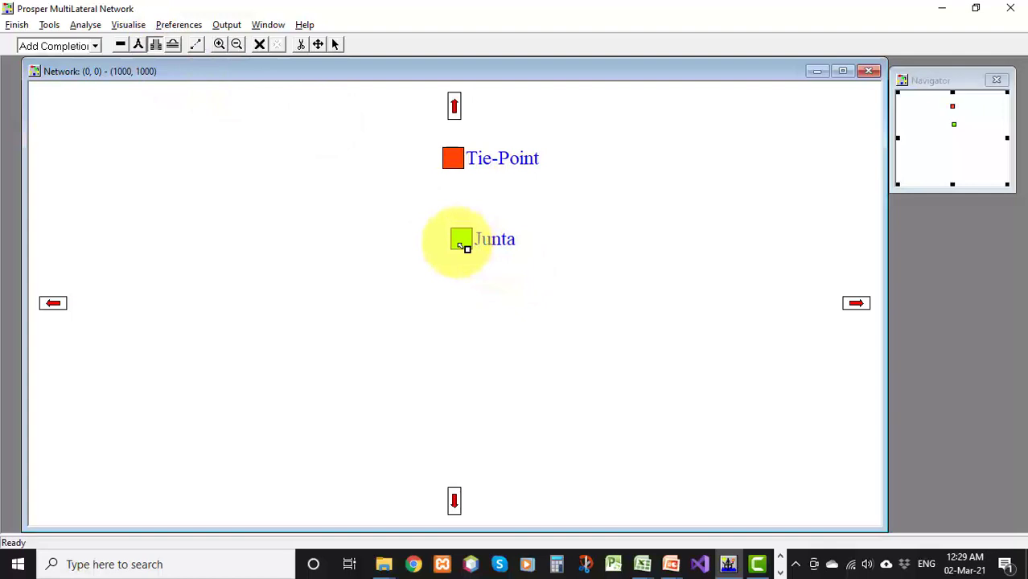
click(279, 321)
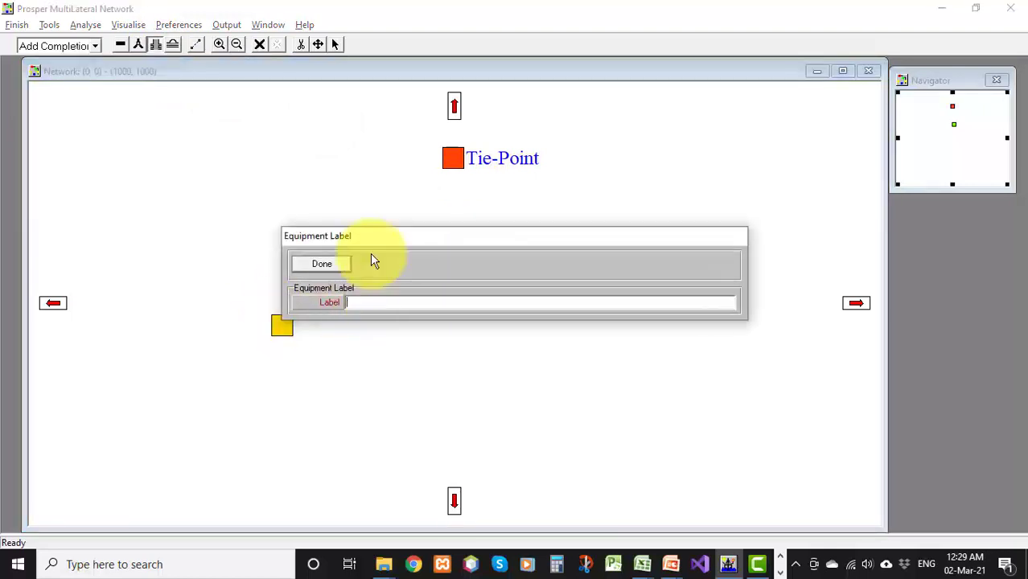
text(Lateral 1)
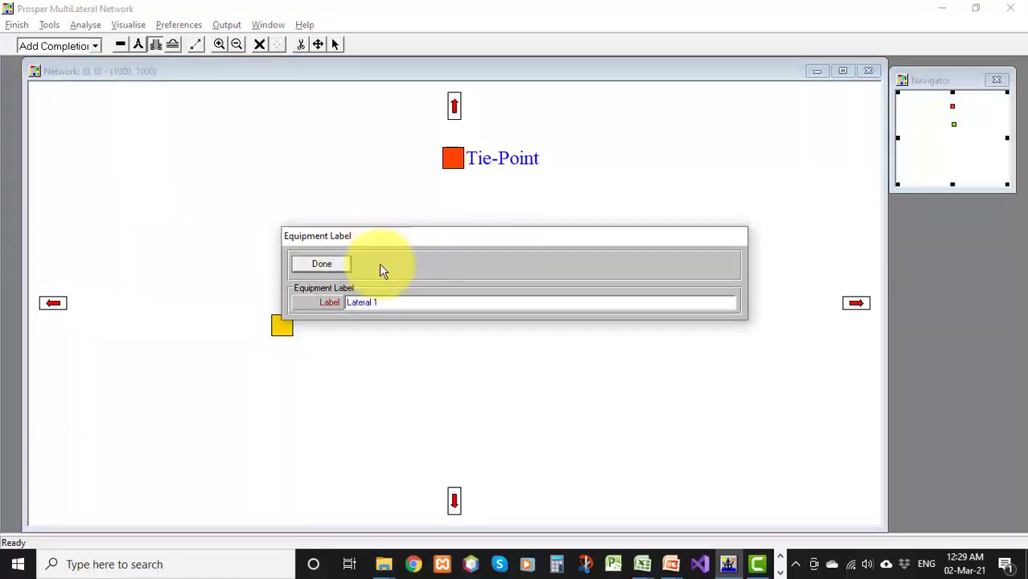
click(326, 264)
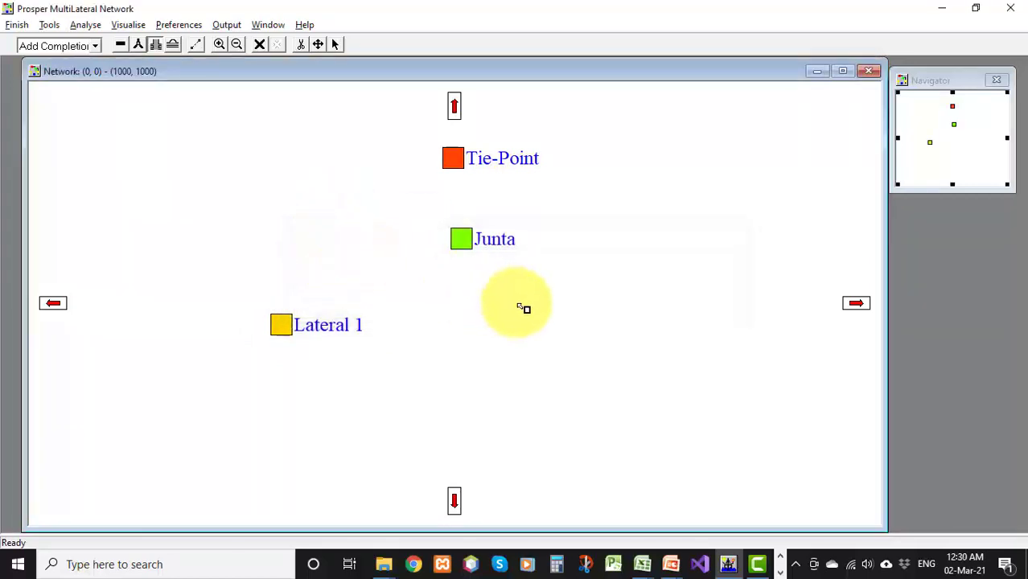
Add a second completion to the lower right of the junction labelled Lateral 2
click(574, 309)
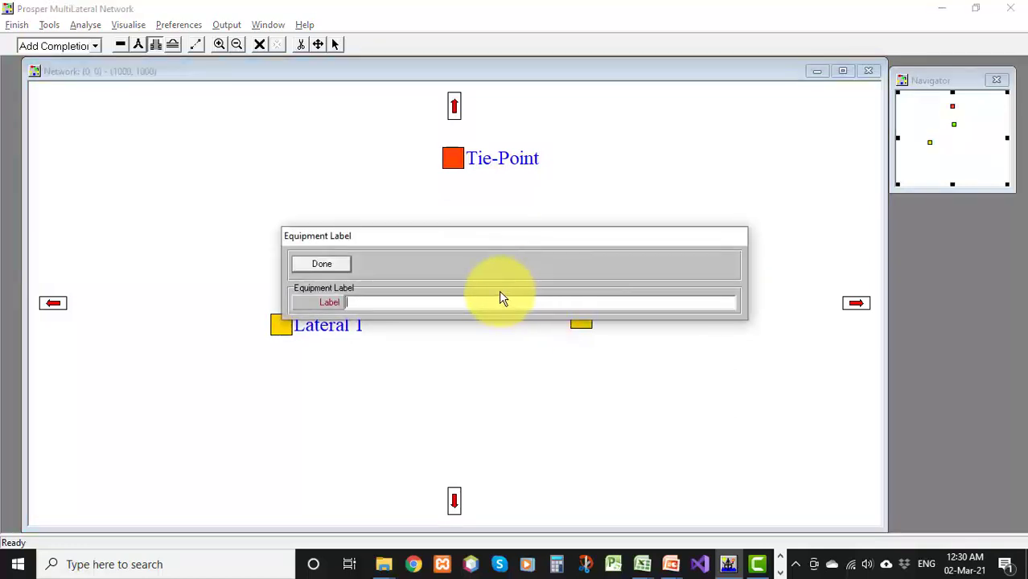
text(Lateral 2)
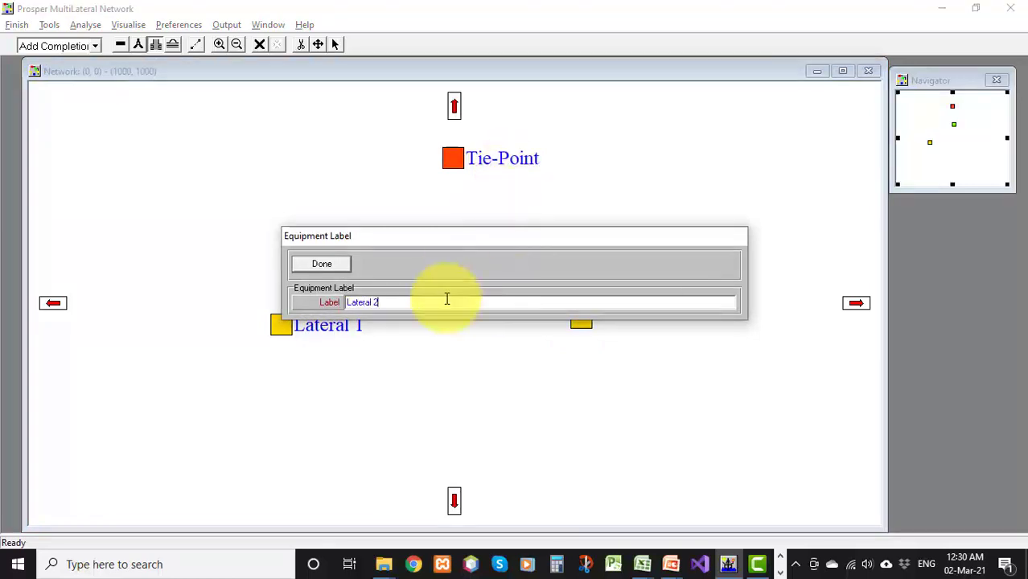
click(319, 268)
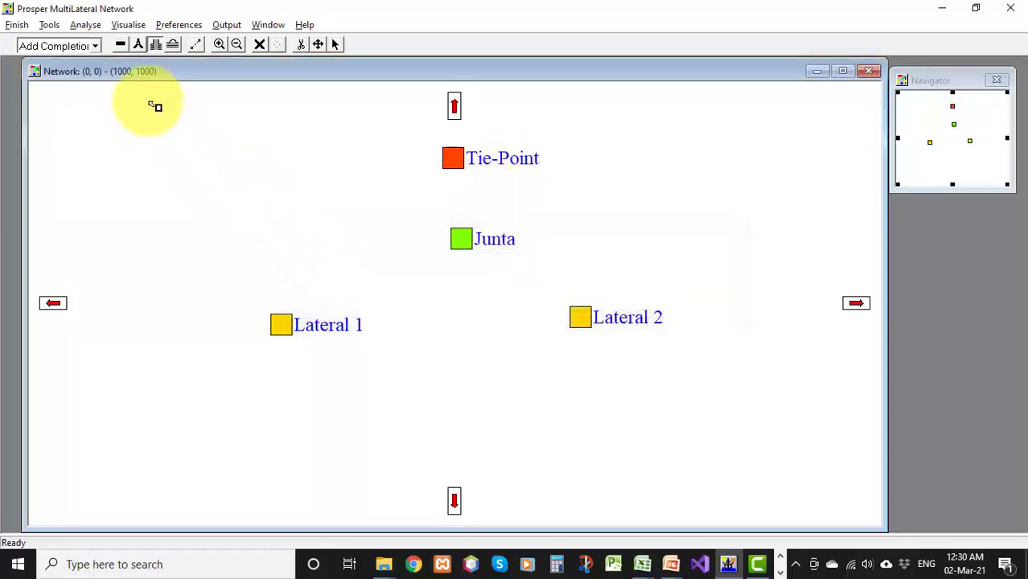
Add a reservoir below the laterals labelled Yacimiento
click(171, 46)
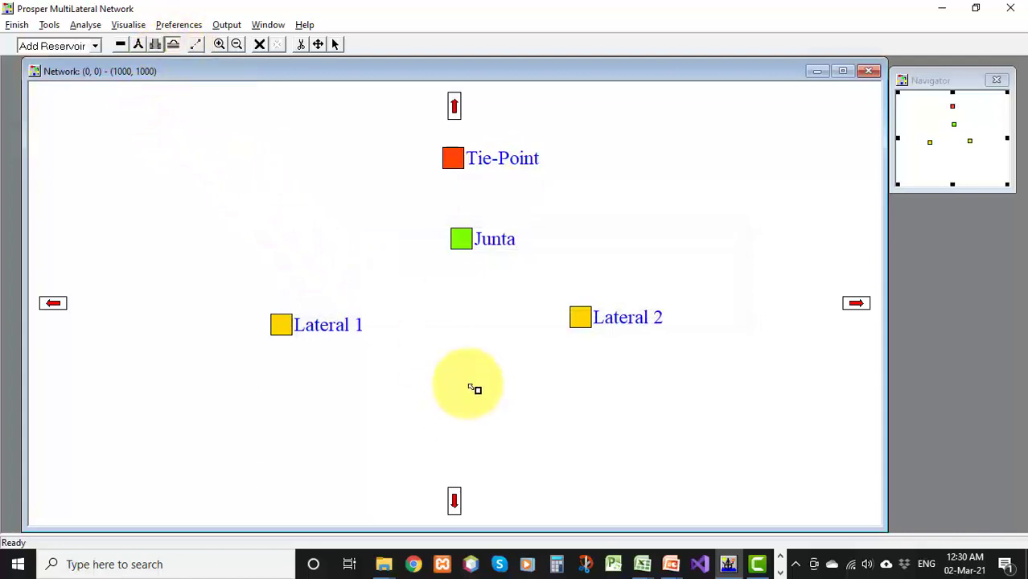
click(476, 386)
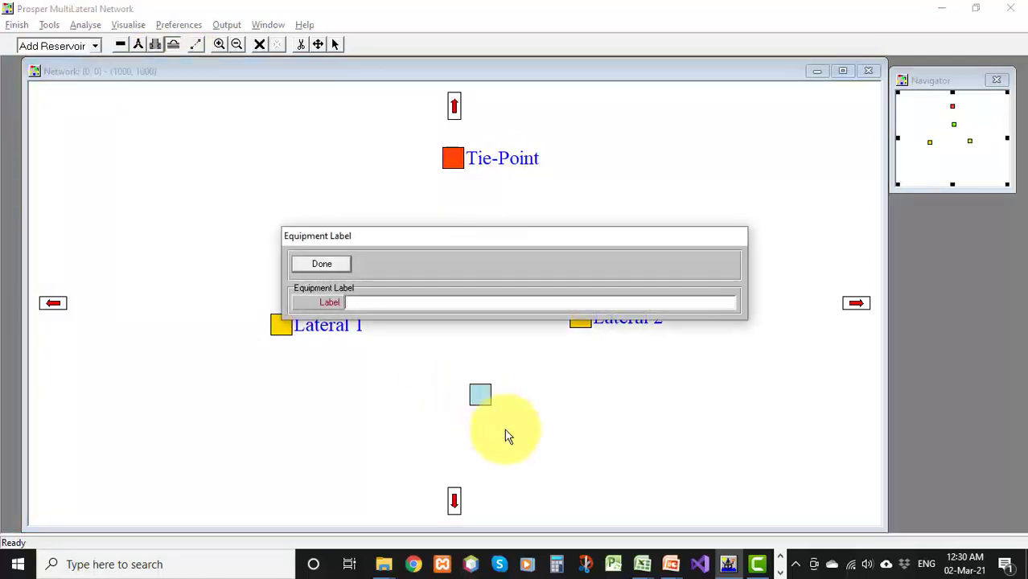
text(Yacimmiento)
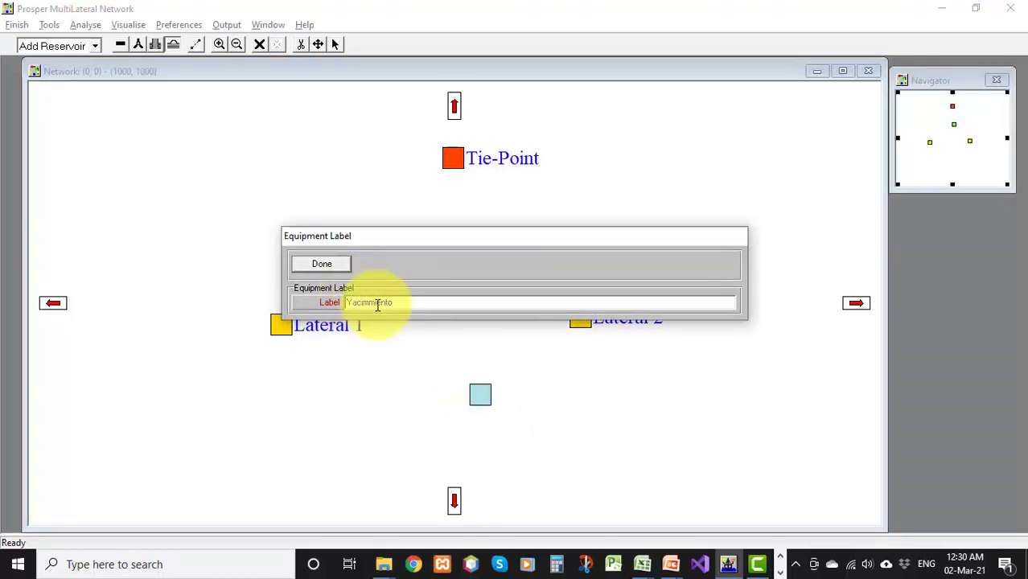
click(377, 303)
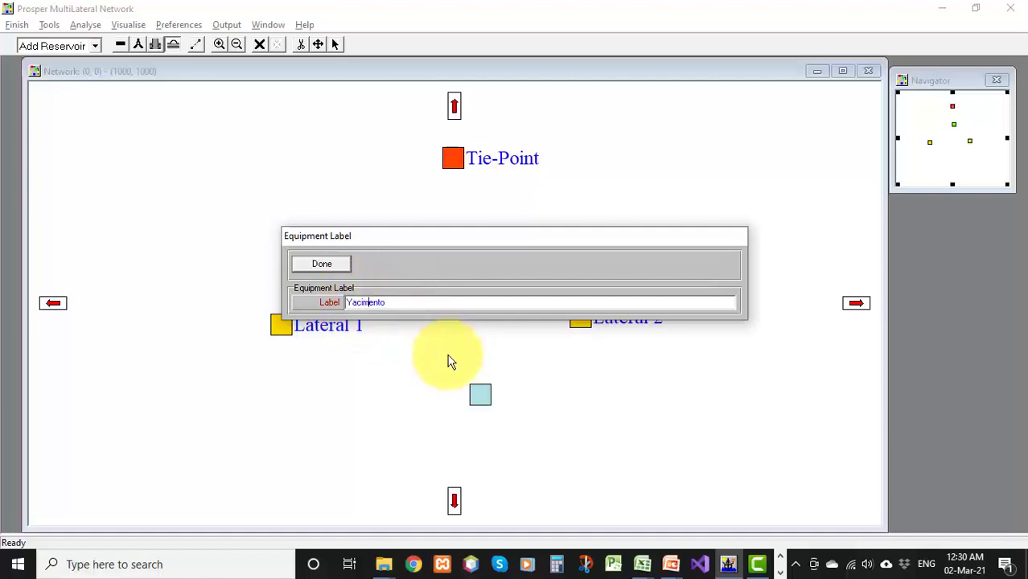
key(BackSpace)
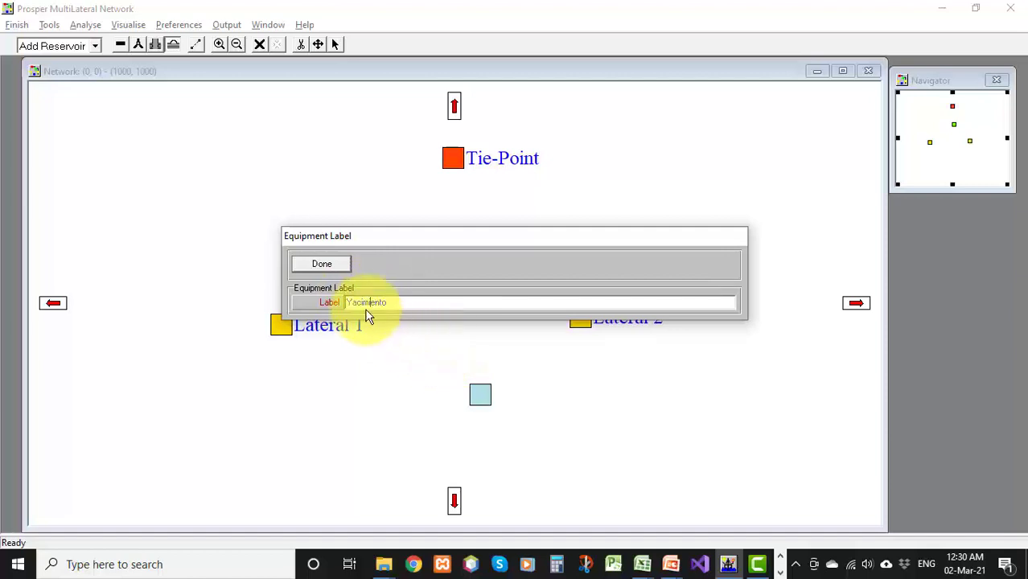
click(321, 266)
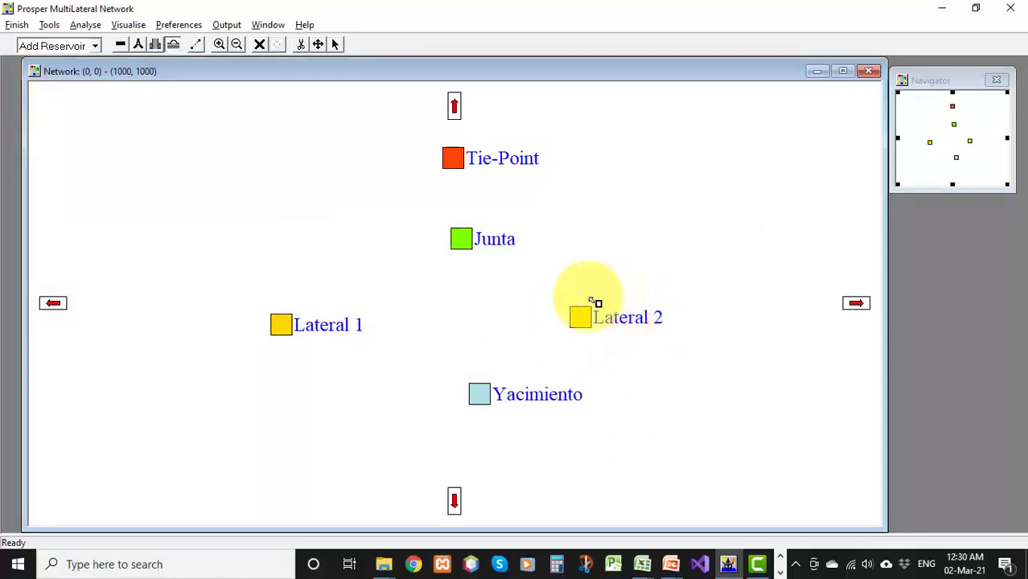
Switch to adding links and connect the tie-point to the junction Junta
click(198, 46)
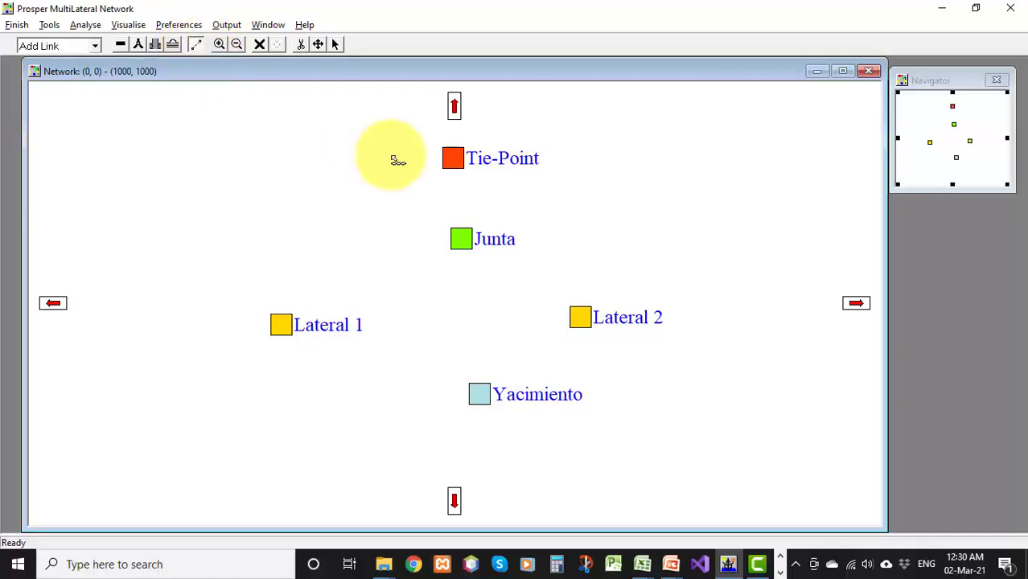
click(455, 159)
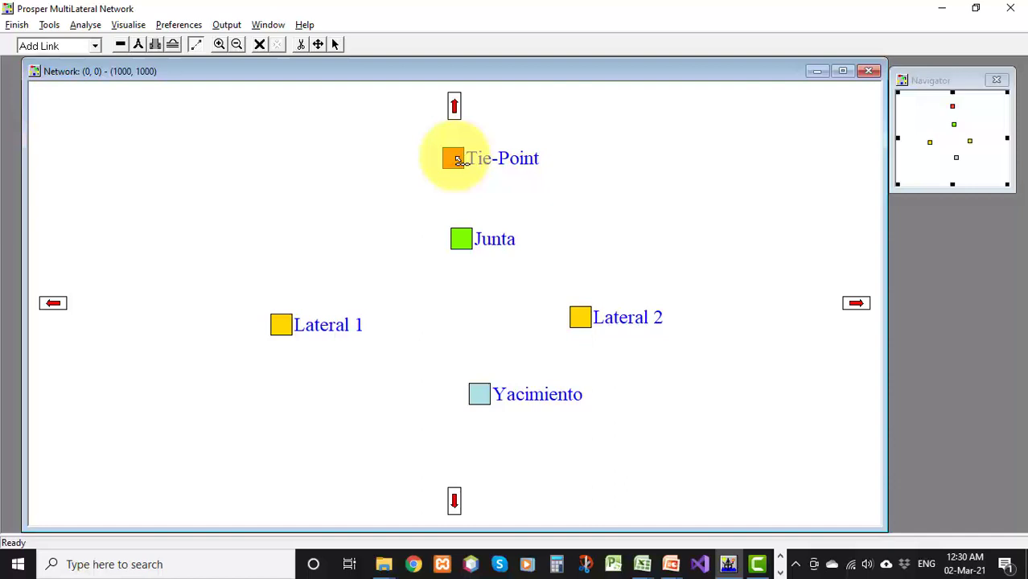
drag(455, 157, 461, 242)
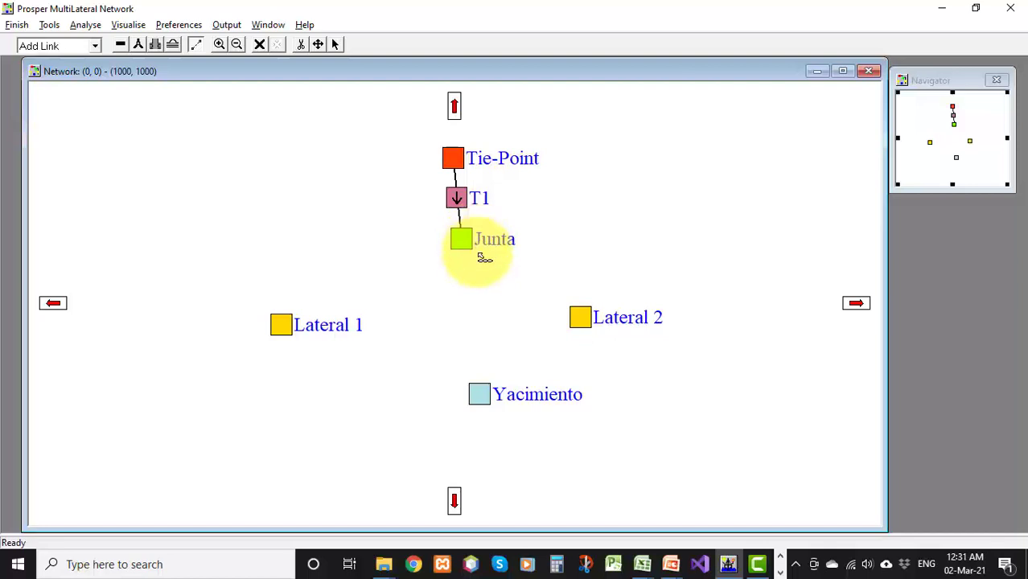
Link the junction Junta to both Lateral 1 and Lateral 2
drag(463, 243, 280, 329)
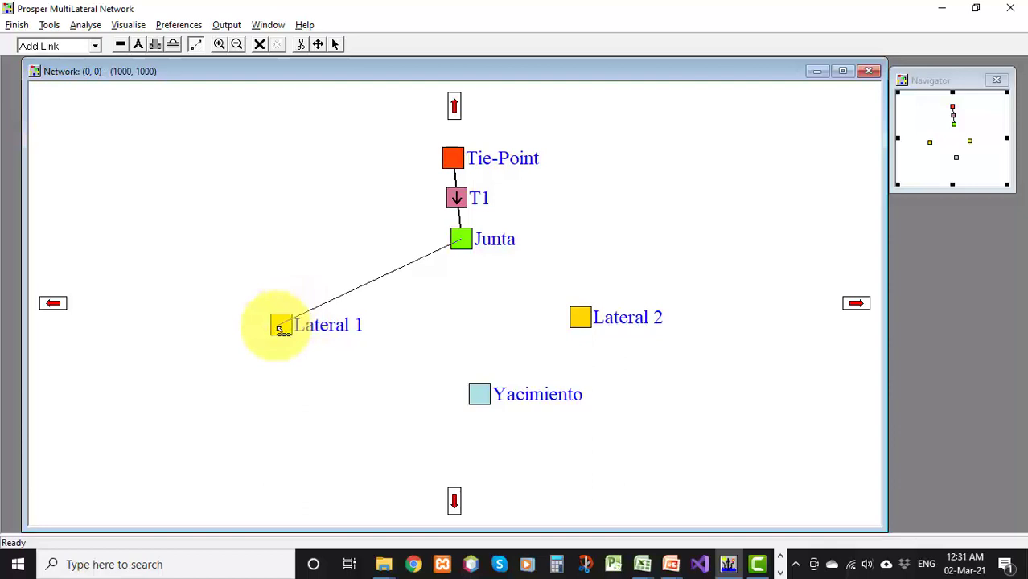
drag(278, 327, 282, 327)
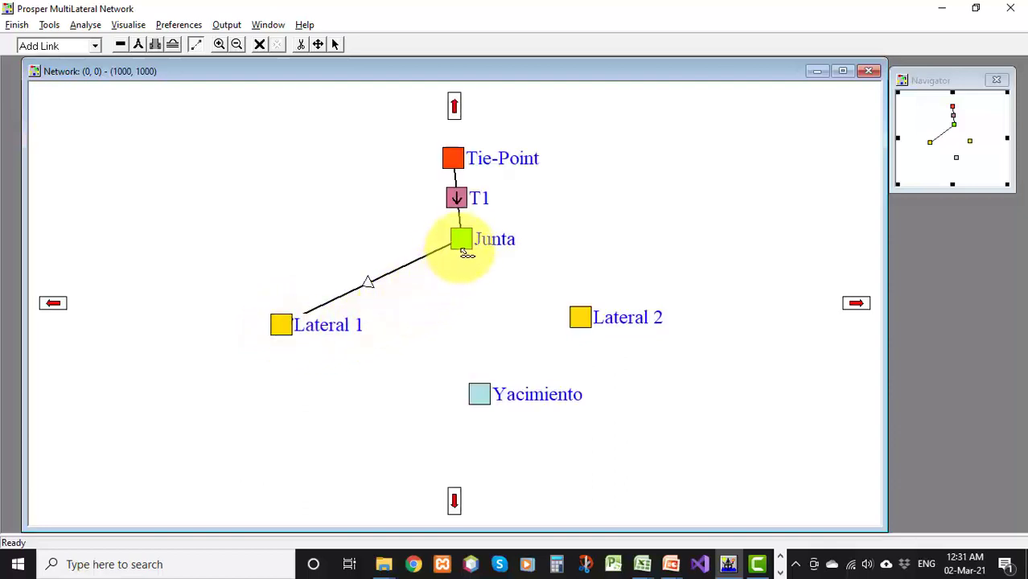
drag(466, 253, 585, 320)
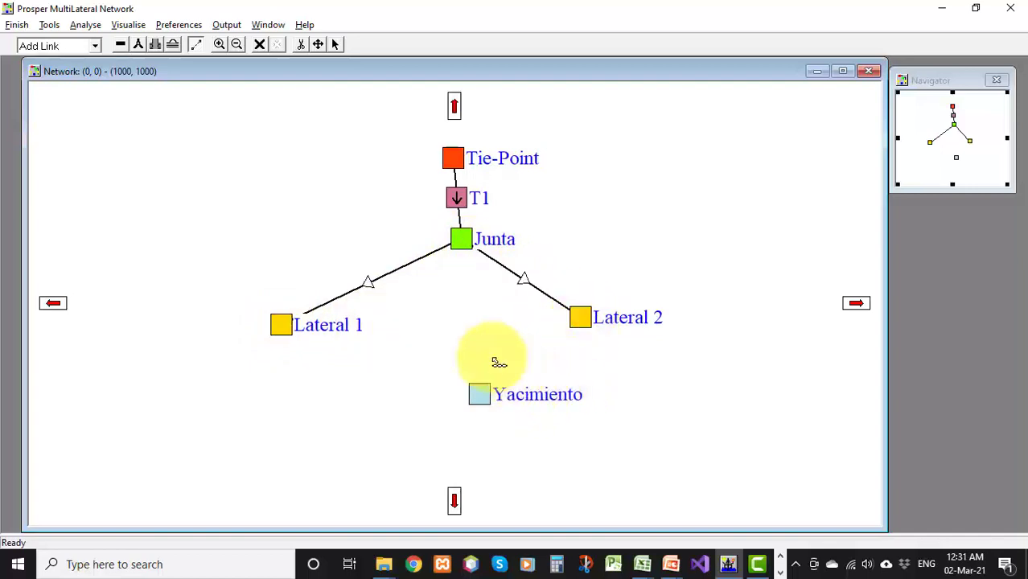
Link Lateral 1 and Lateral 2 each to the reservoir Yacimiento
drag(359, 376, 477, 395)
drag(589, 324, 486, 397)
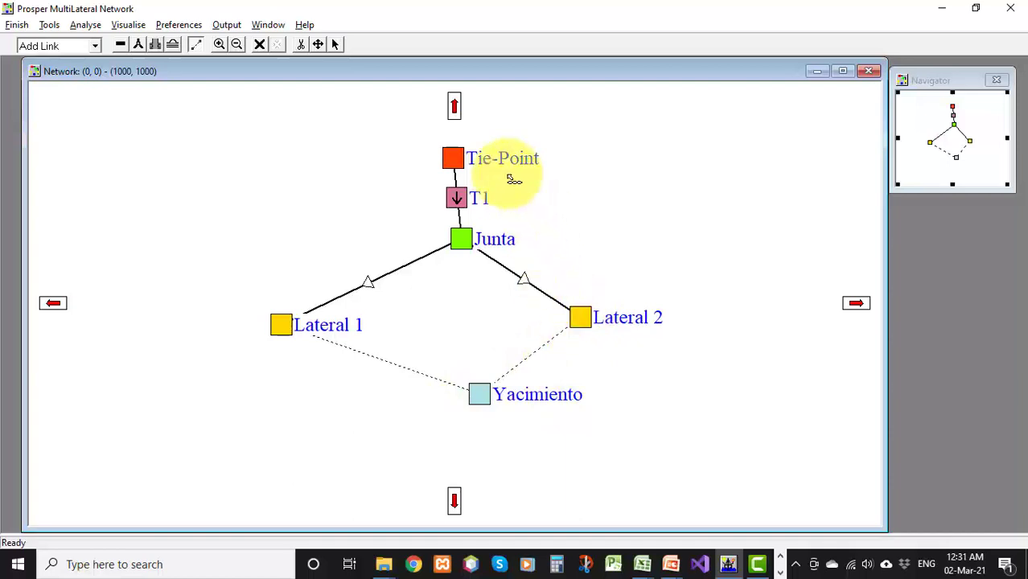
drag(456, 173, 459, 205)
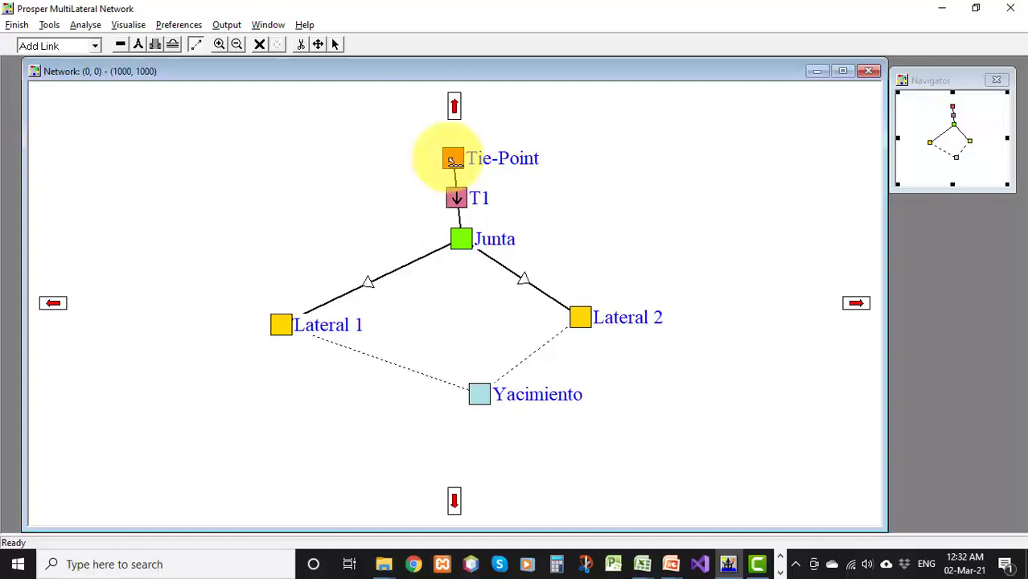
Set the tie-point's measured depth to 1577 ft and true vertical depth to 1398.4 ft
double_click(452, 160)
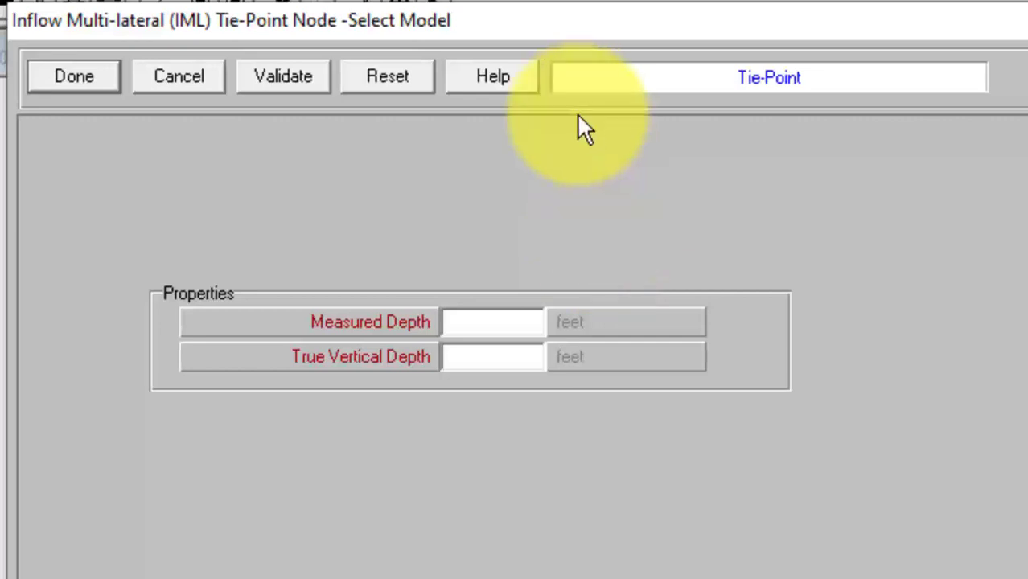
click(523, 321)
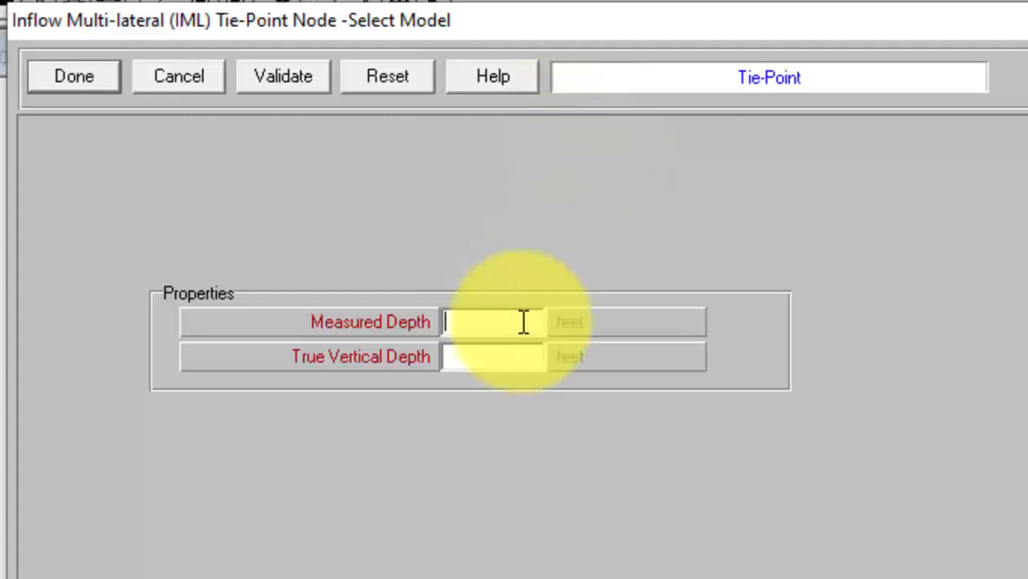
text(1577)
click(488, 362)
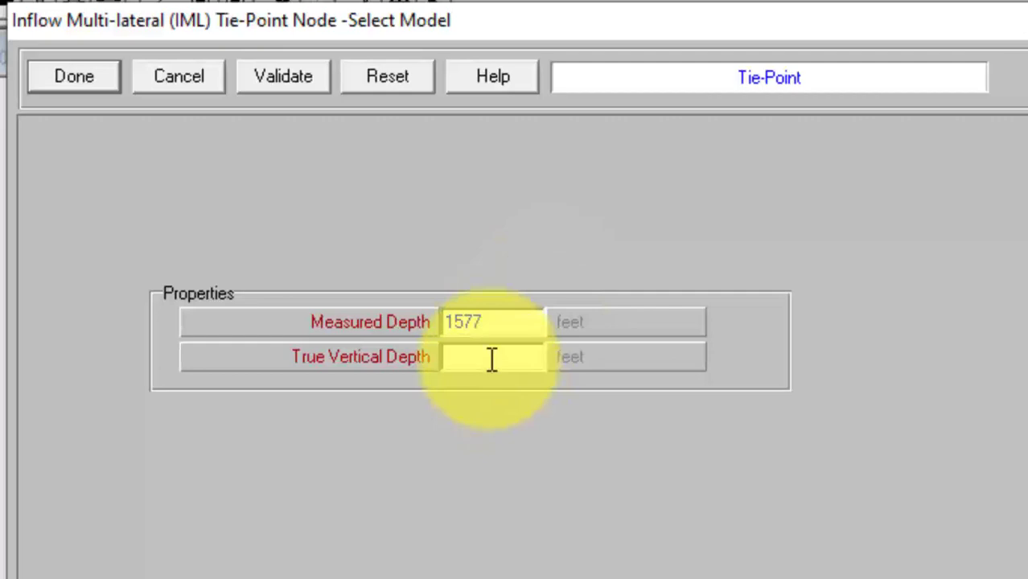
text(133)
text(8.4)
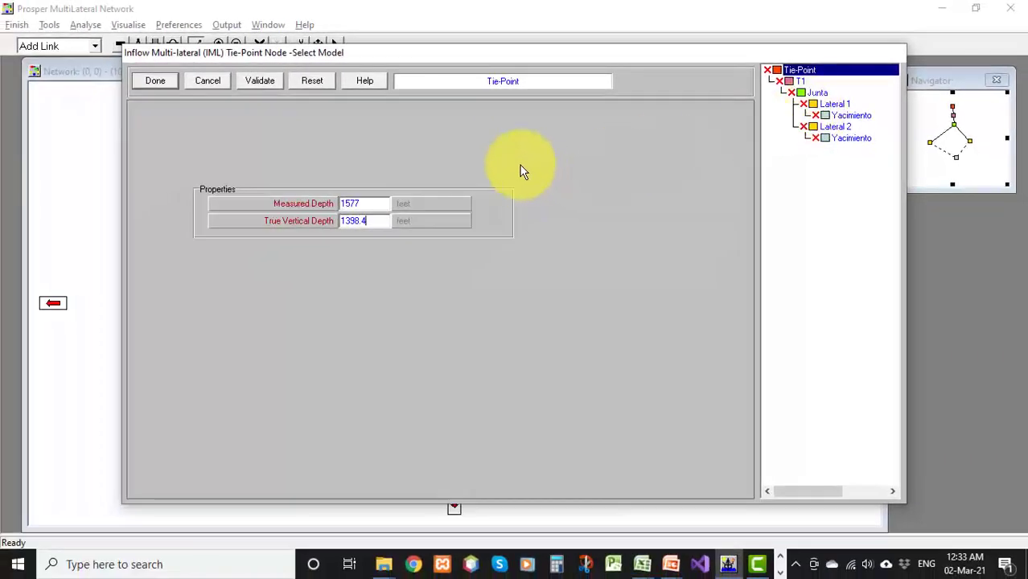
click(160, 84)
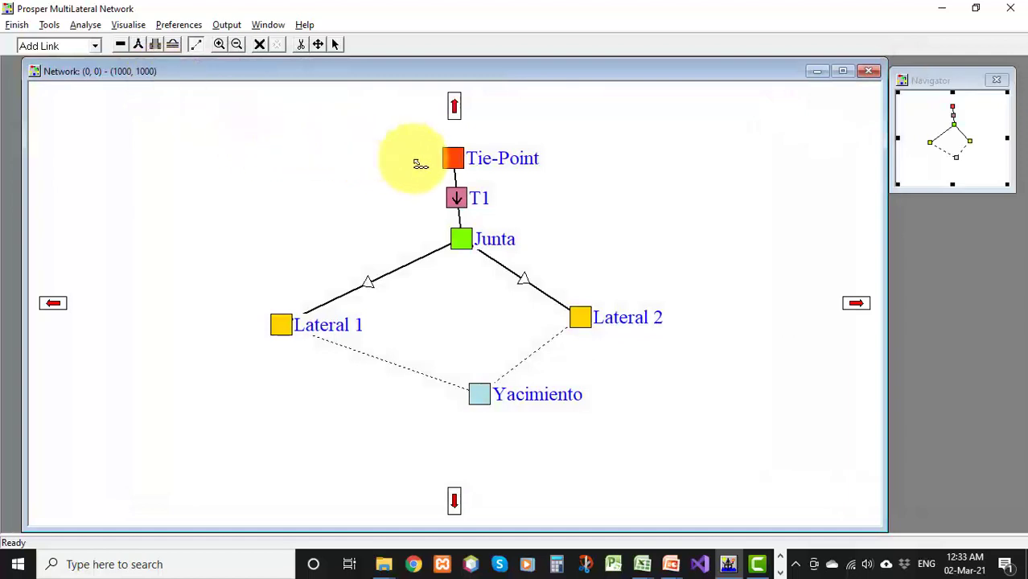
Add a deviation survey point to tubing T1 at 1650 ft measured depth, 1424.3 ft TVD, azimuth 230.6 degrees, and validate
right_click(527, 233)
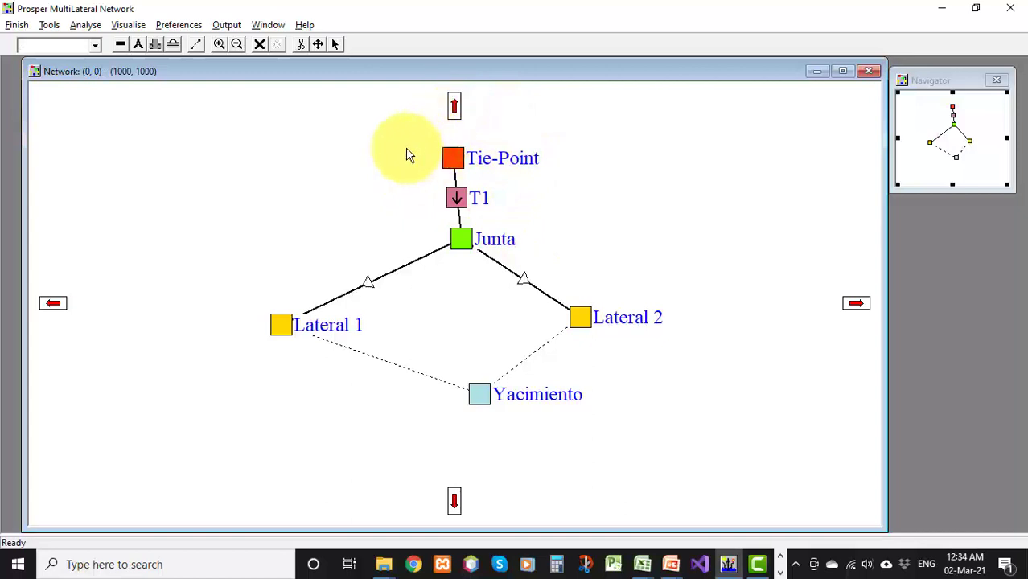
mouse_move(453, 159)
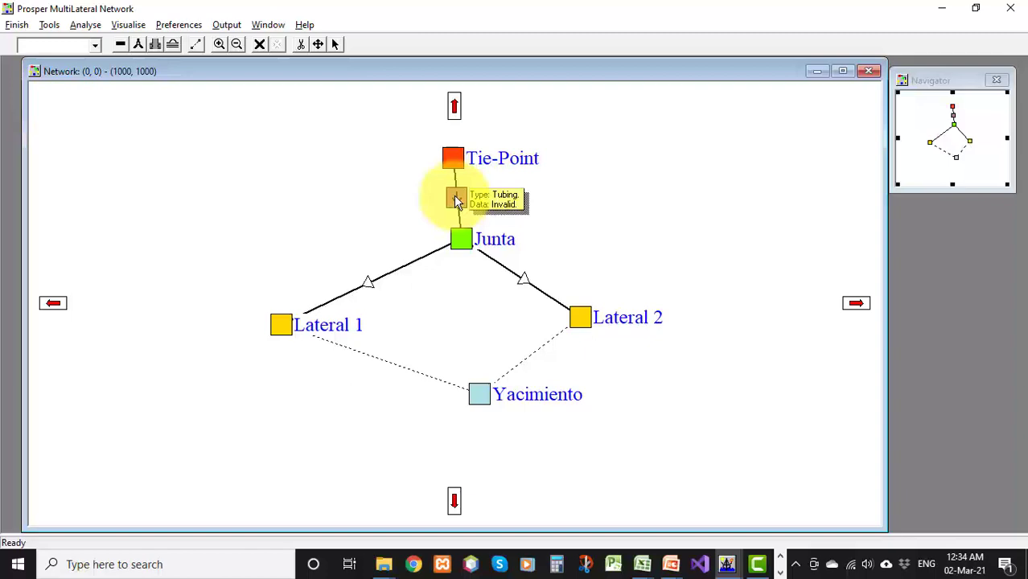
double_click(453, 196)
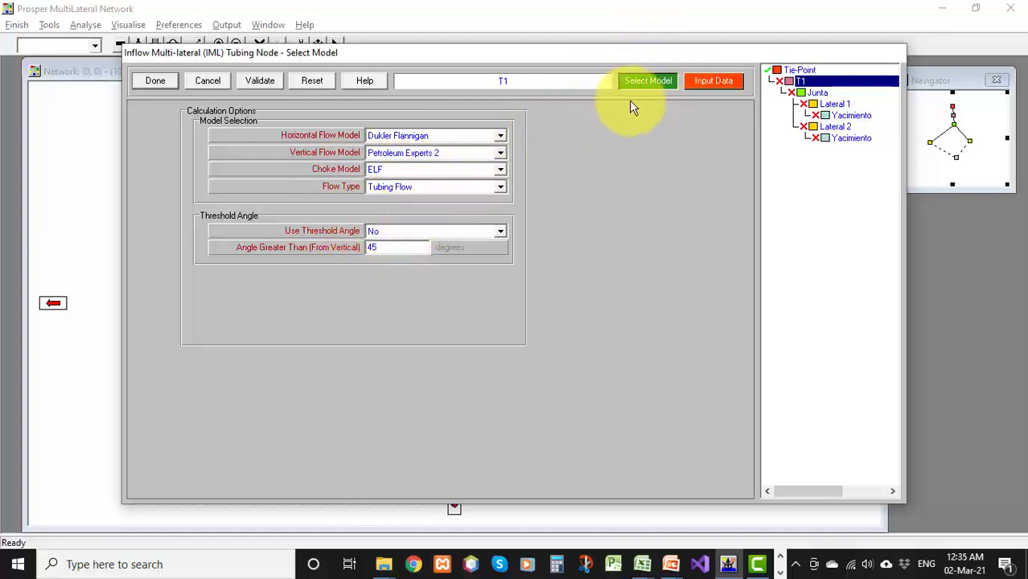
click(704, 83)
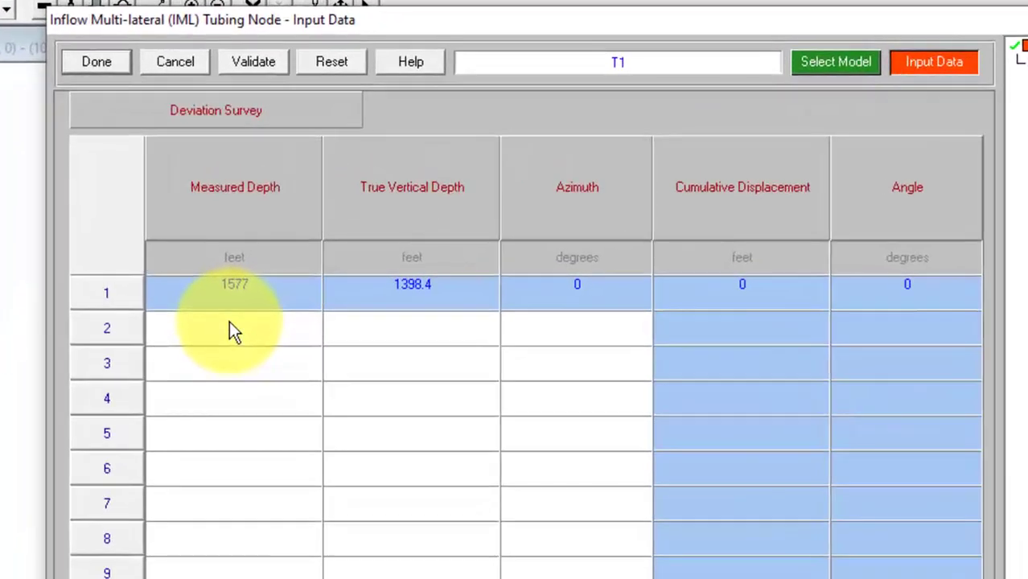
click(229, 330)
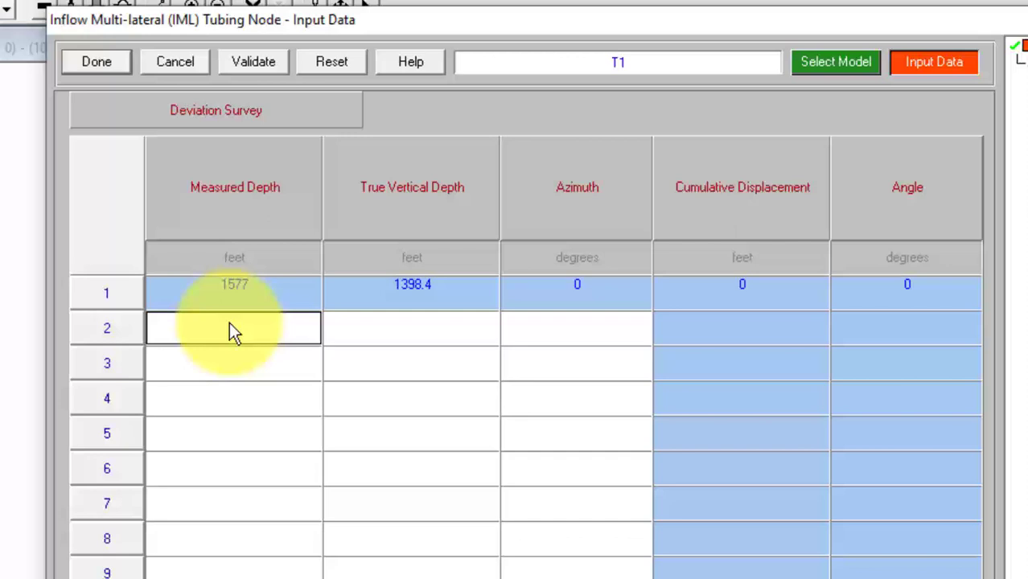
text(1650)
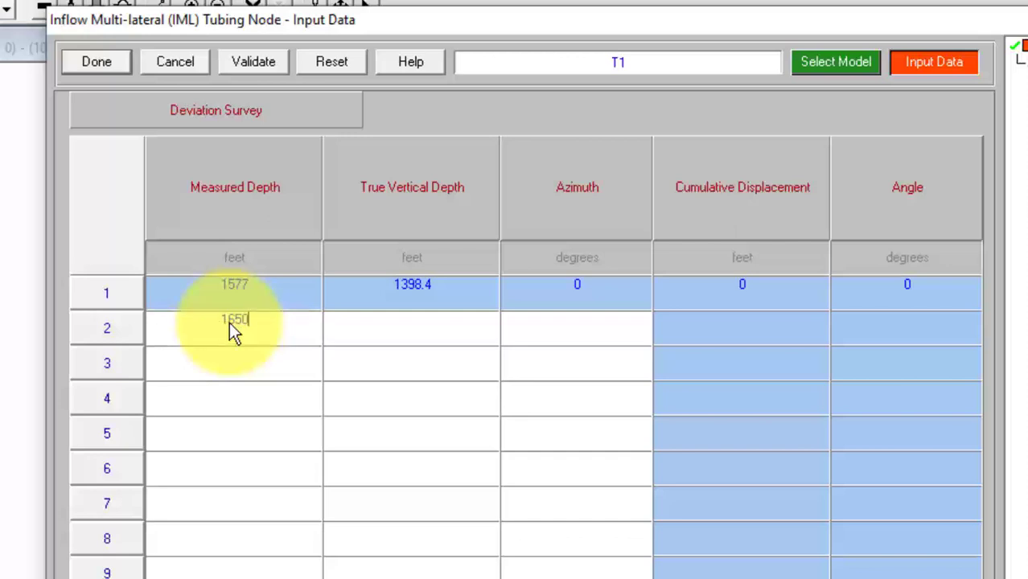
click(393, 329)
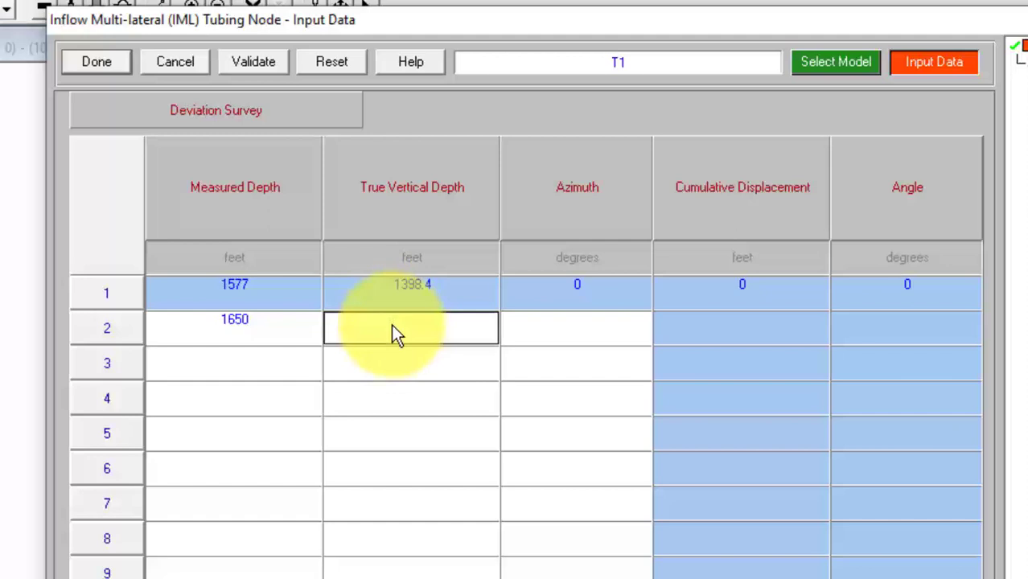
text(1424)
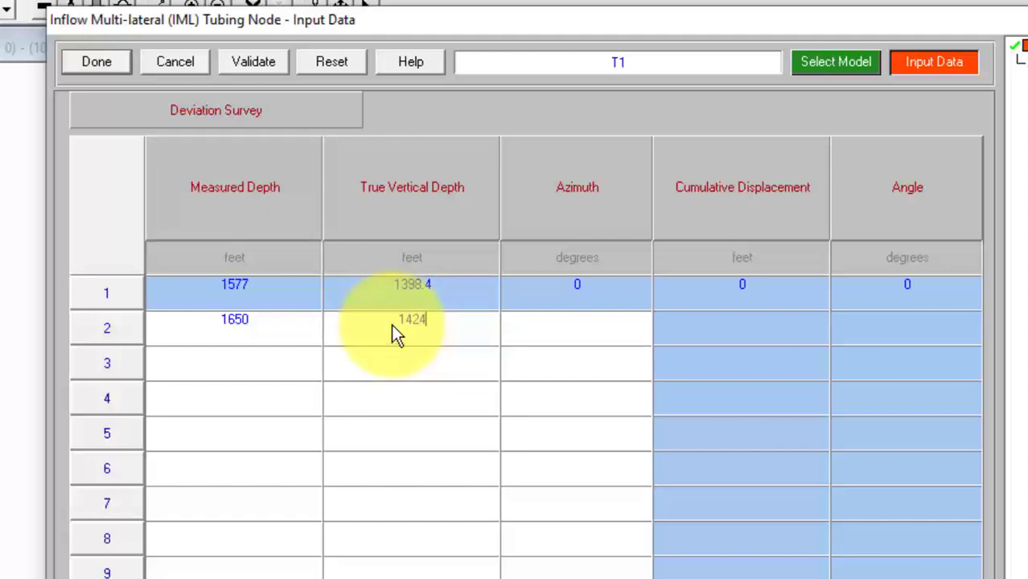
text(.3)
click(601, 325)
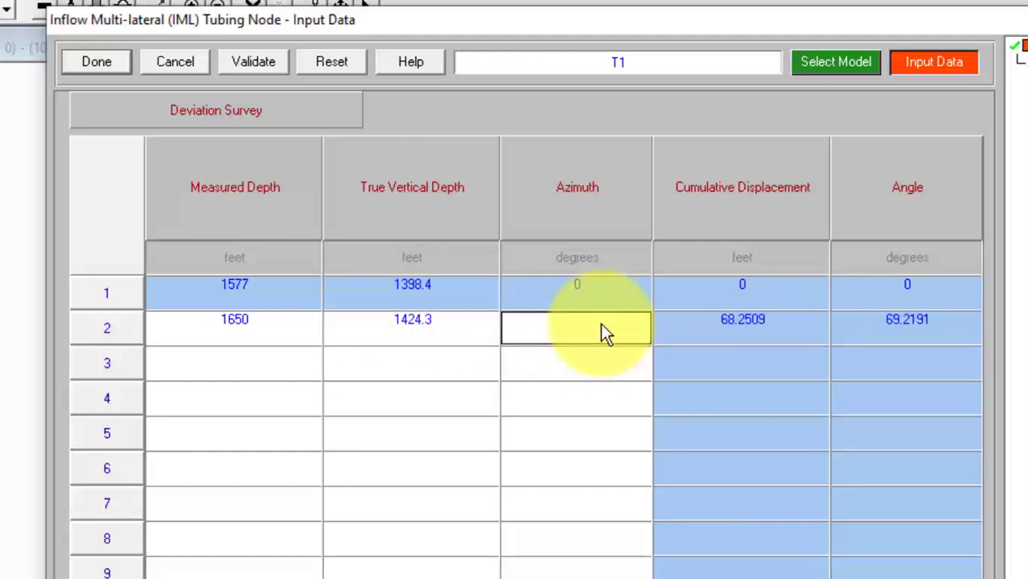
text(230.6)
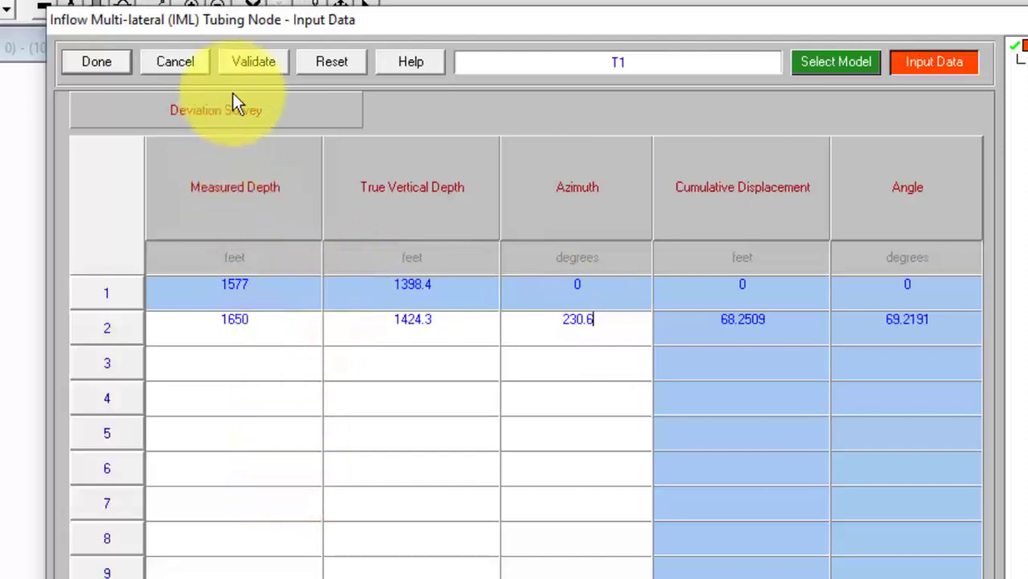
click(252, 64)
click(676, 396)
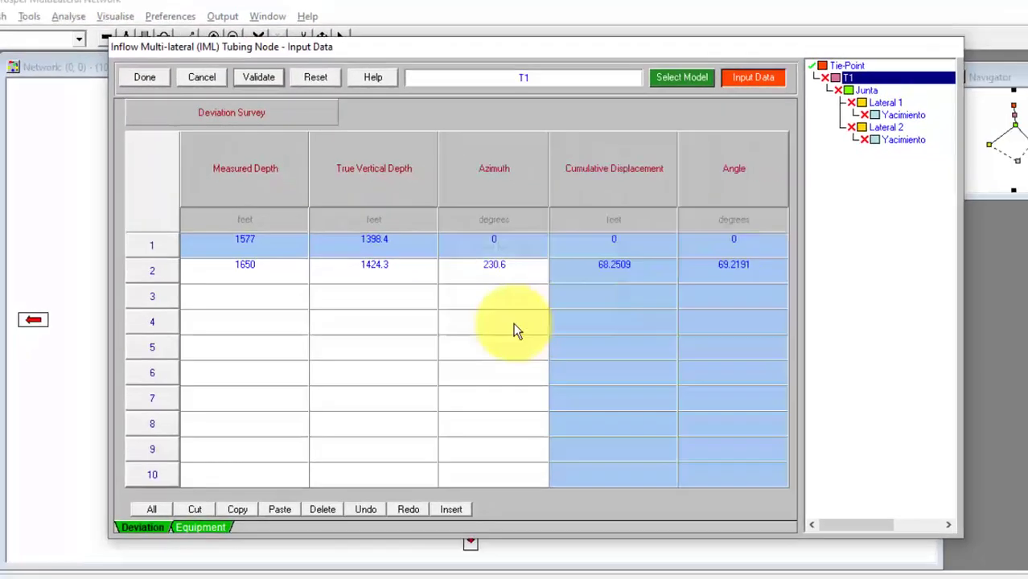
Add a casing section to T1's downhole equipment ending at 1650 ft with 7 in inside diameter, validate and close
click(218, 492)
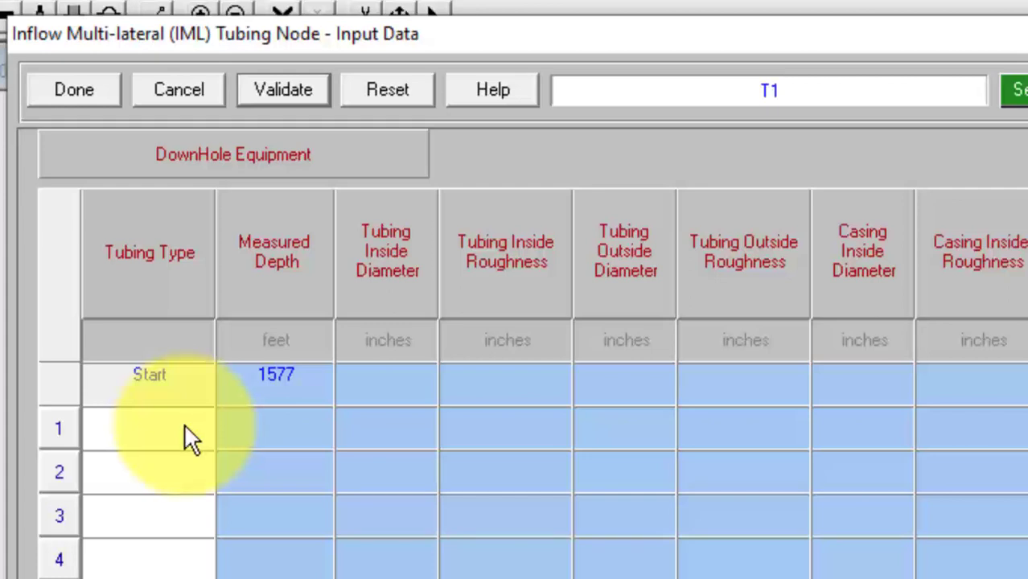
click(184, 426)
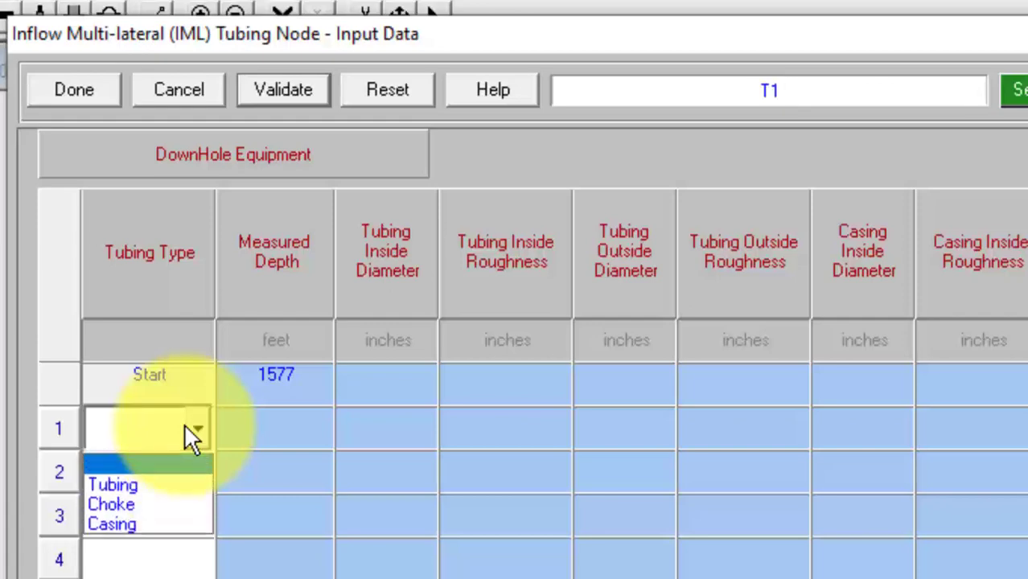
click(155, 524)
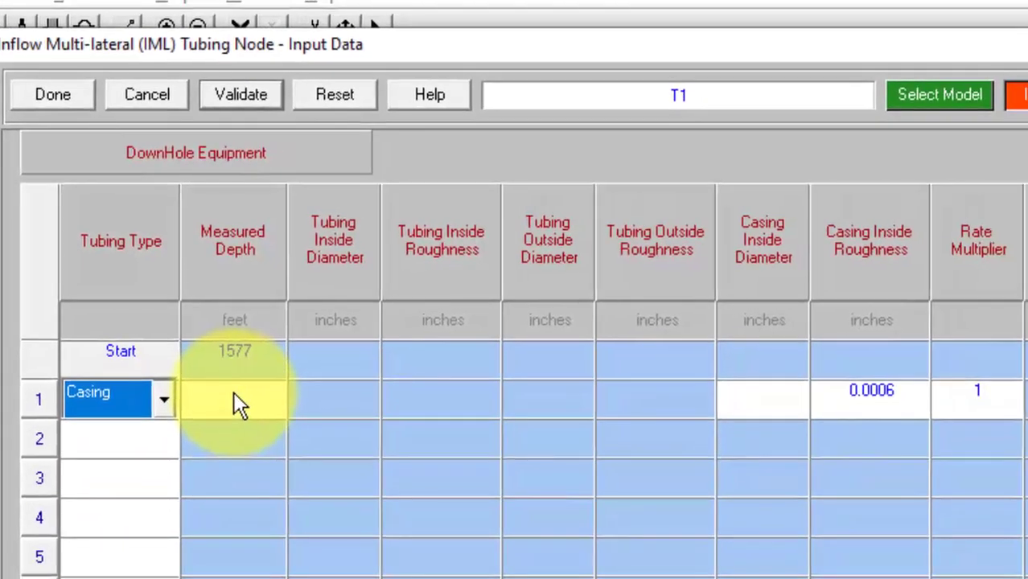
click(233, 394)
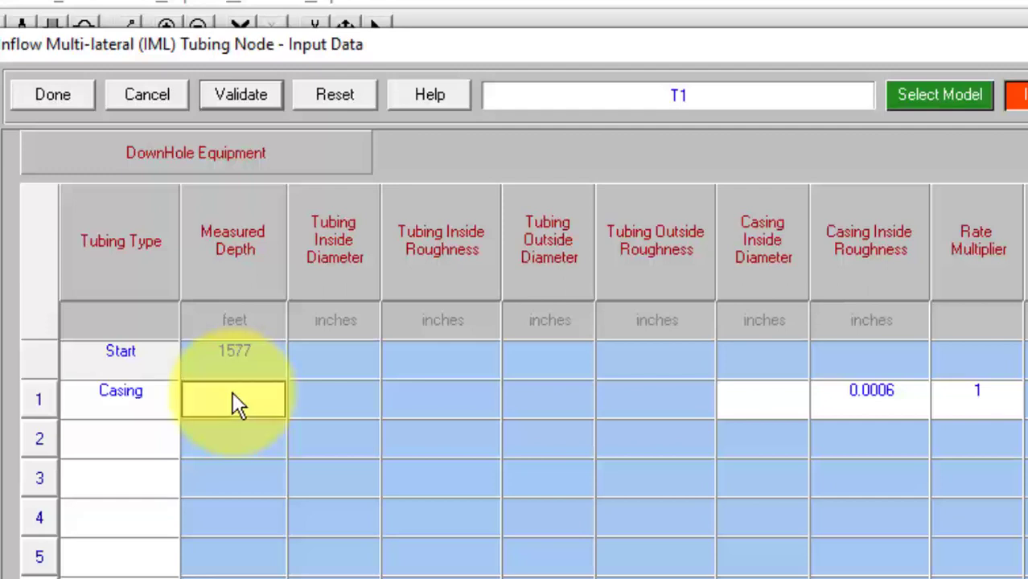
text(1650)
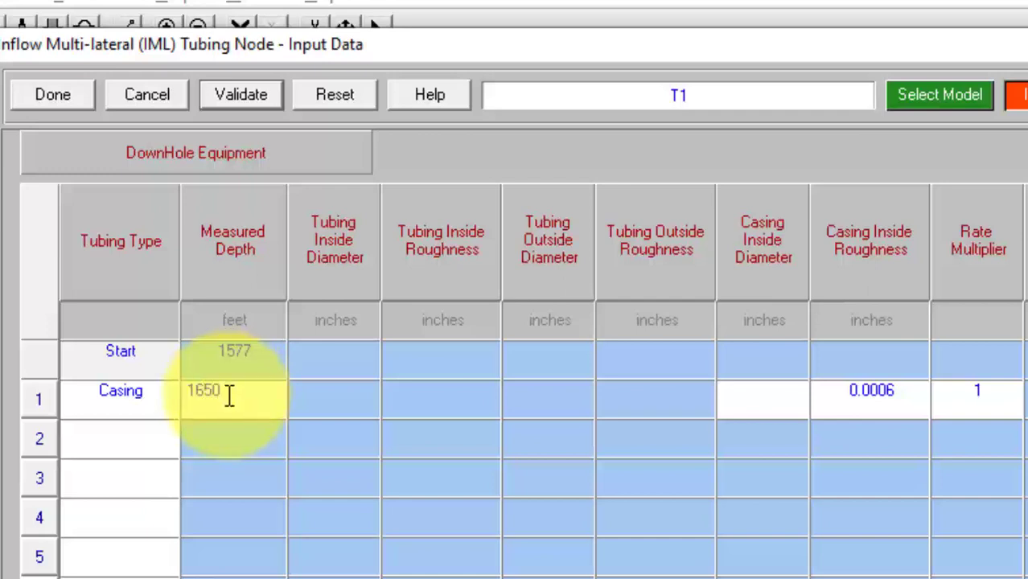
click(745, 418)
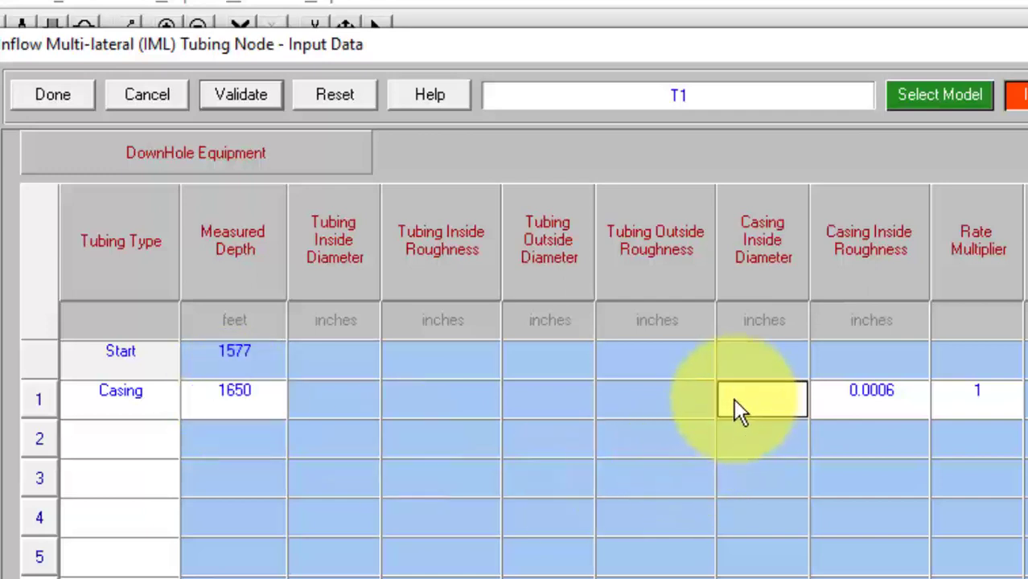
text(7)
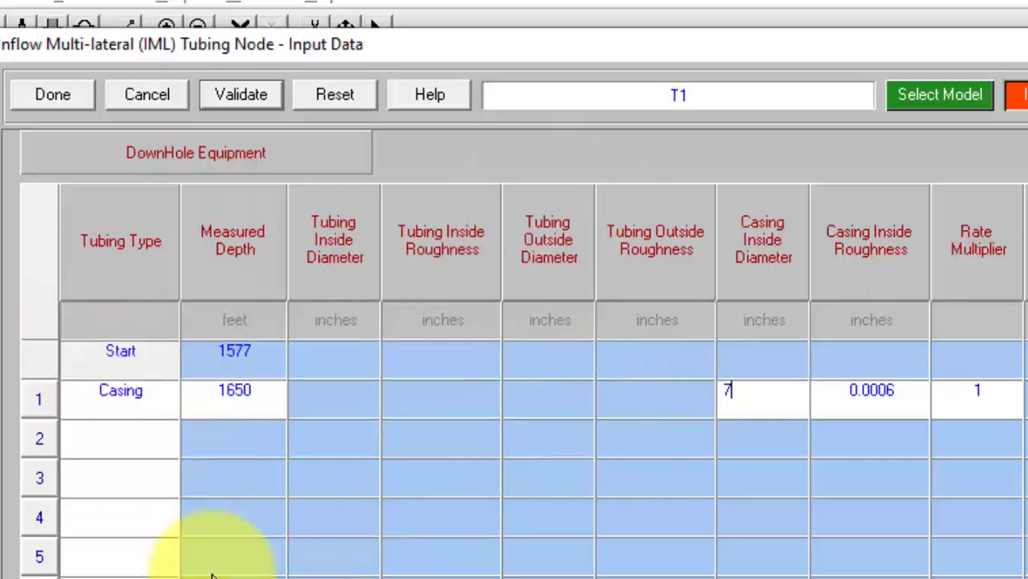
click(232, 96)
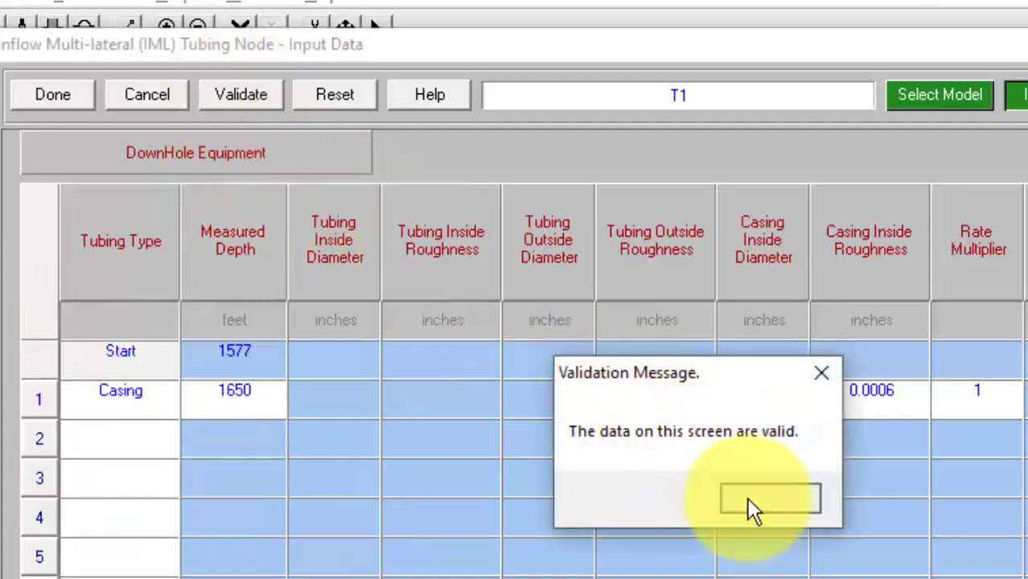
click(753, 498)
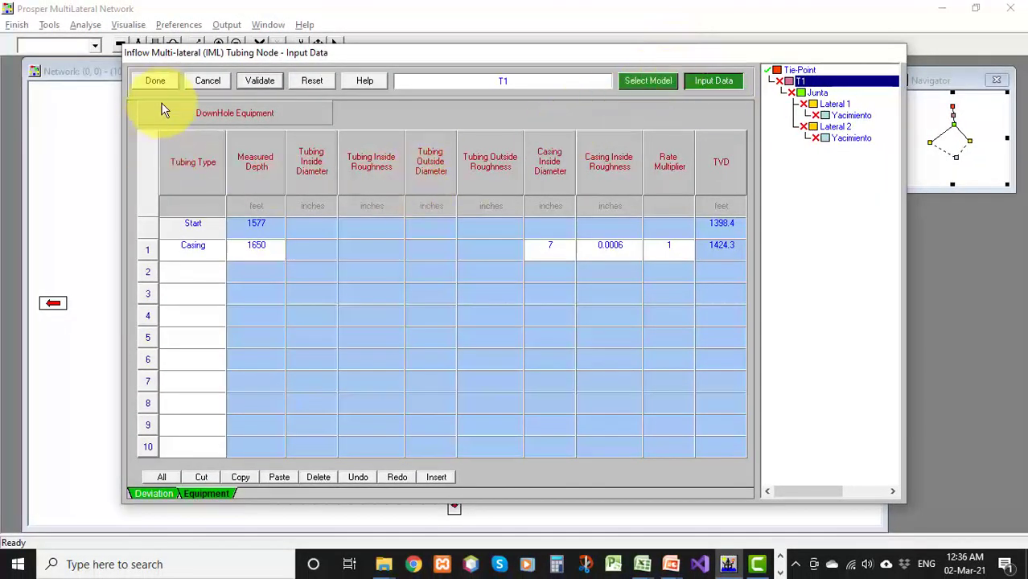
click(155, 81)
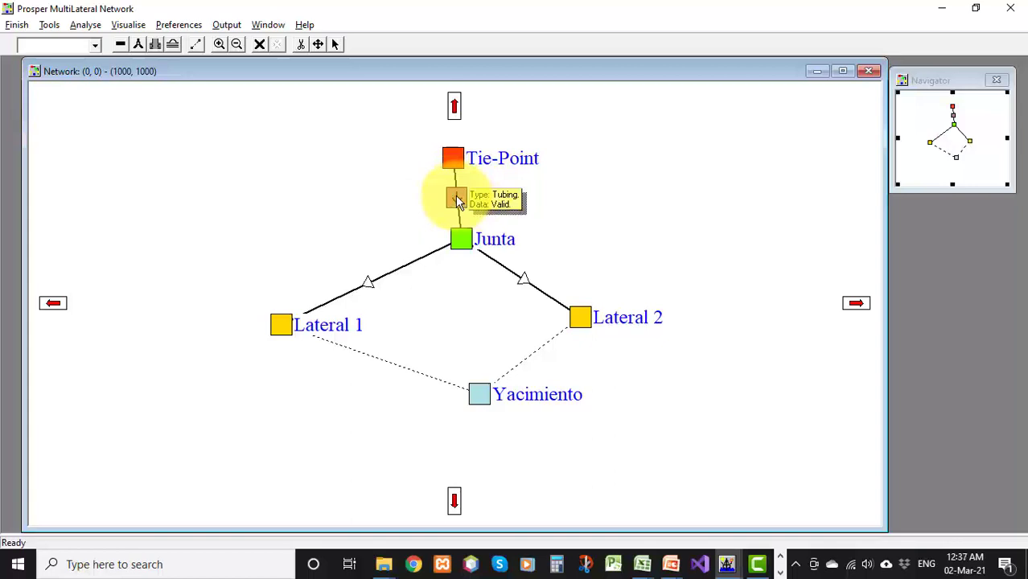
Open the junction Junta to check its measured and true vertical depths, then close it
double_click(460, 242)
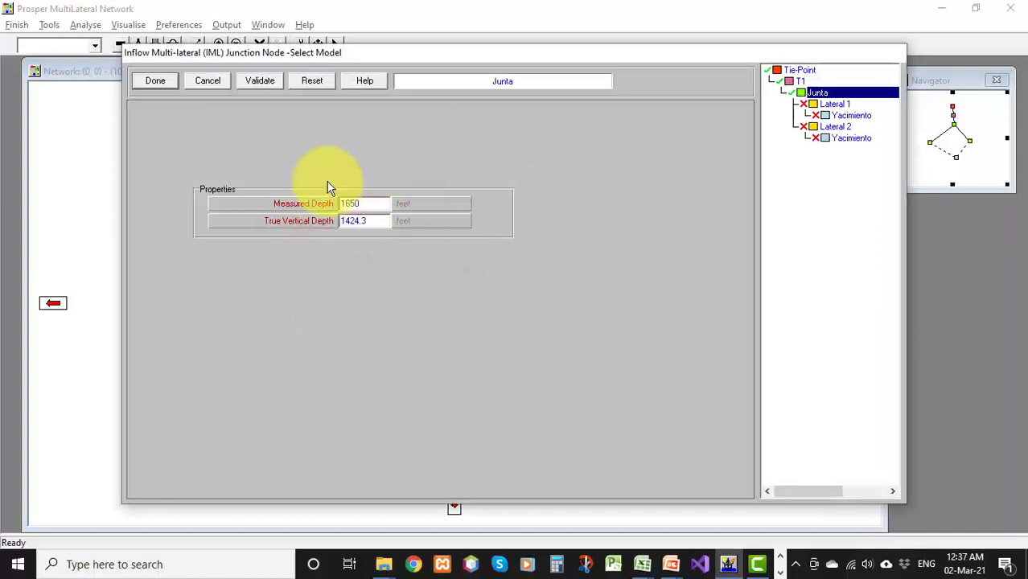
click(157, 81)
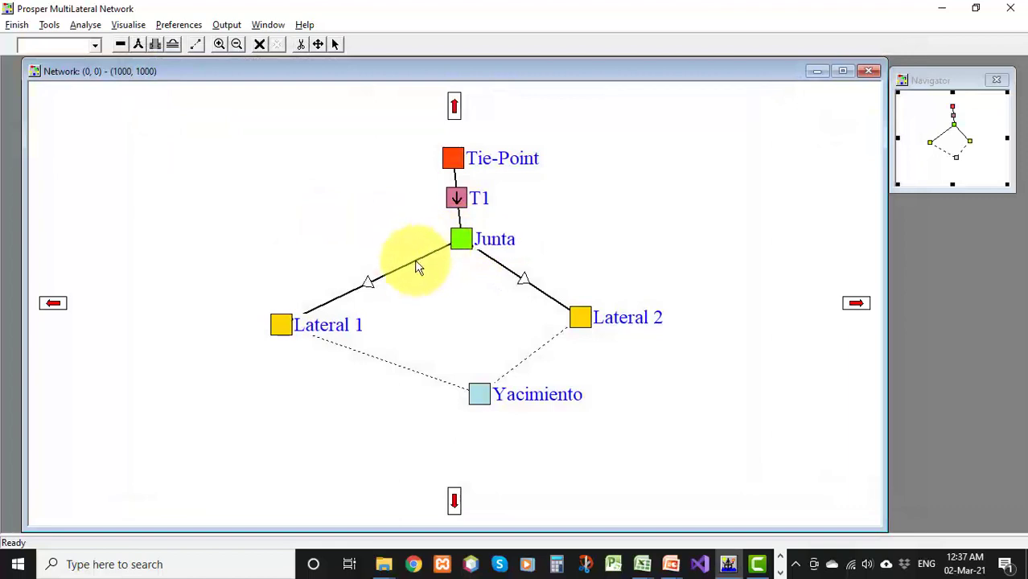
Set Lateral 1's wellbore radius to 0.354 feet and Dietz shape factor to 31.6, and validate
double_click(283, 321)
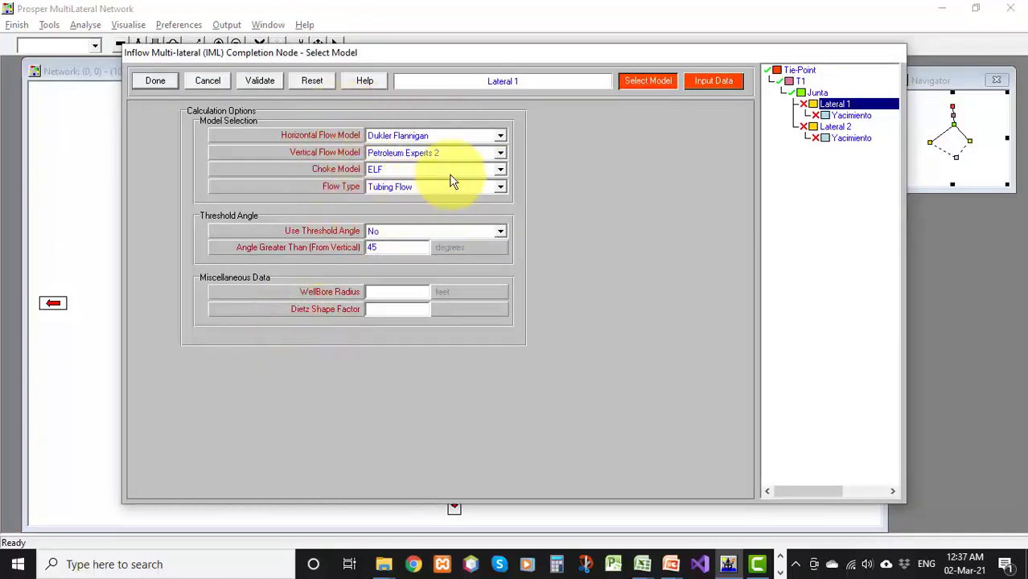
click(389, 292)
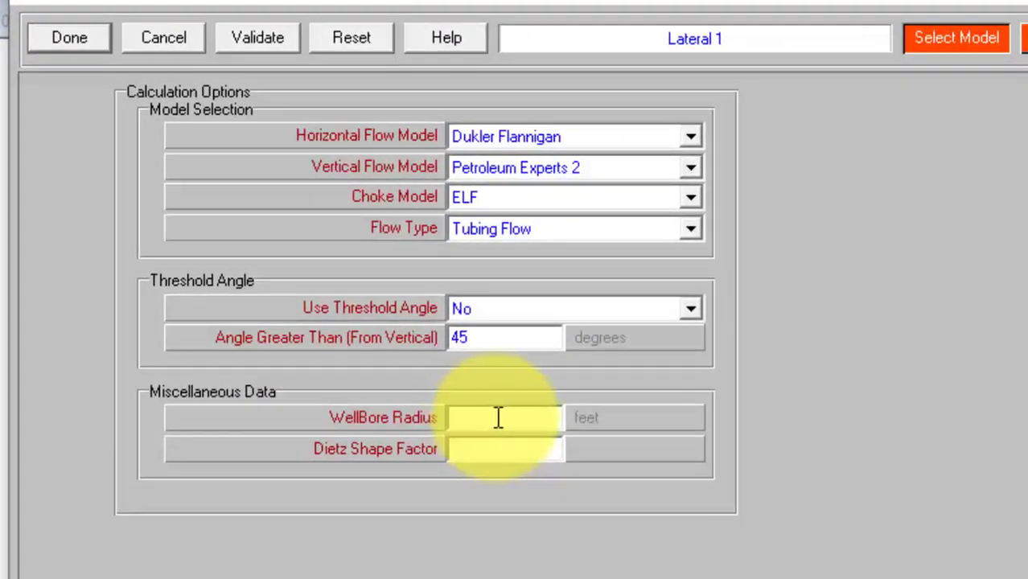
text(0.354)
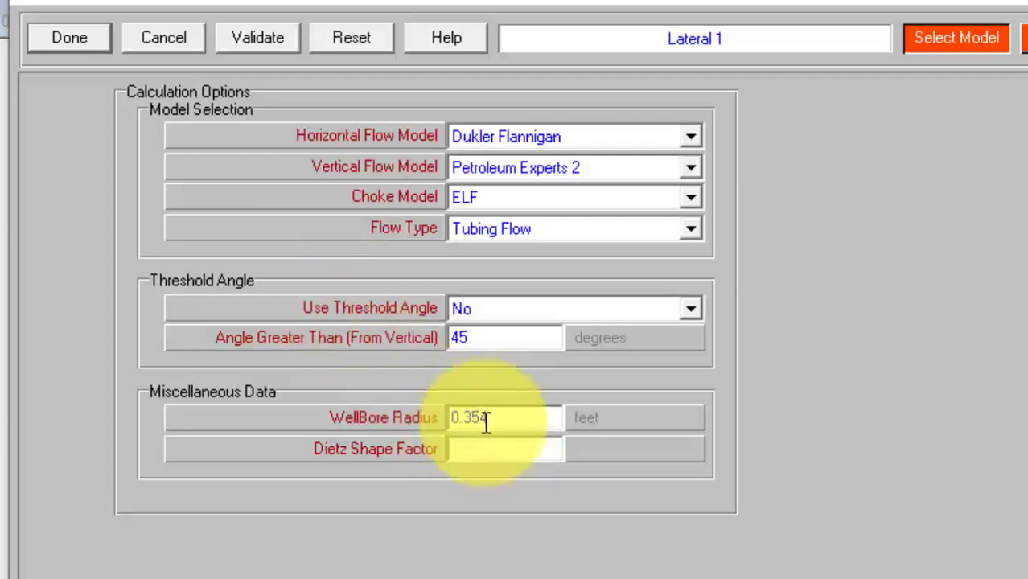
click(592, 418)
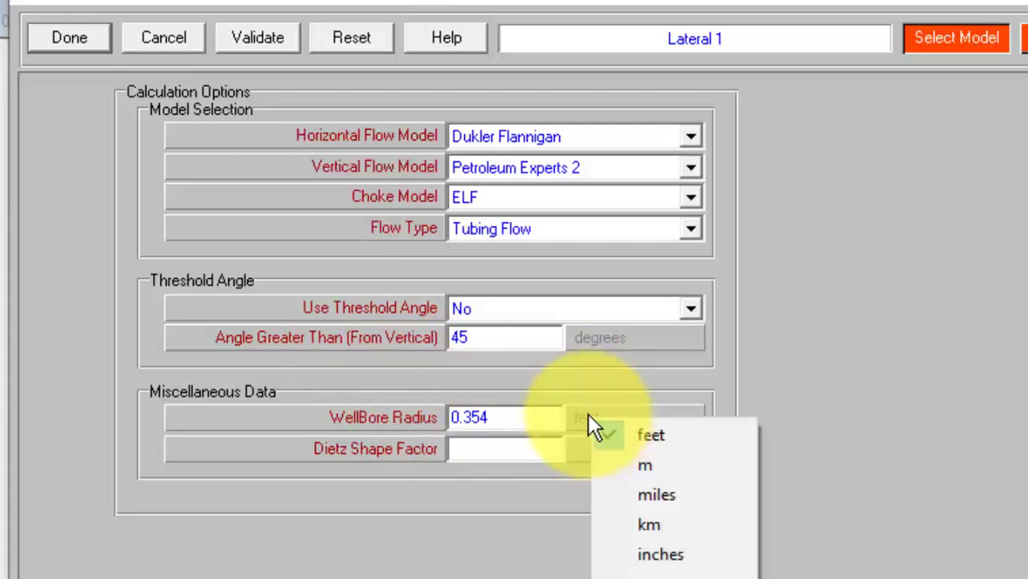
click(841, 404)
click(522, 448)
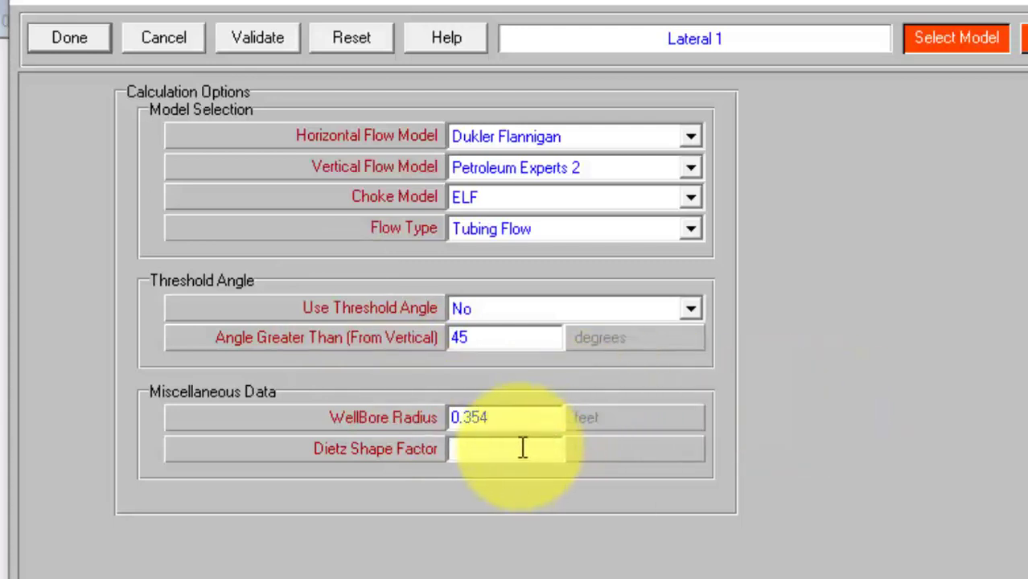
text(31.6)
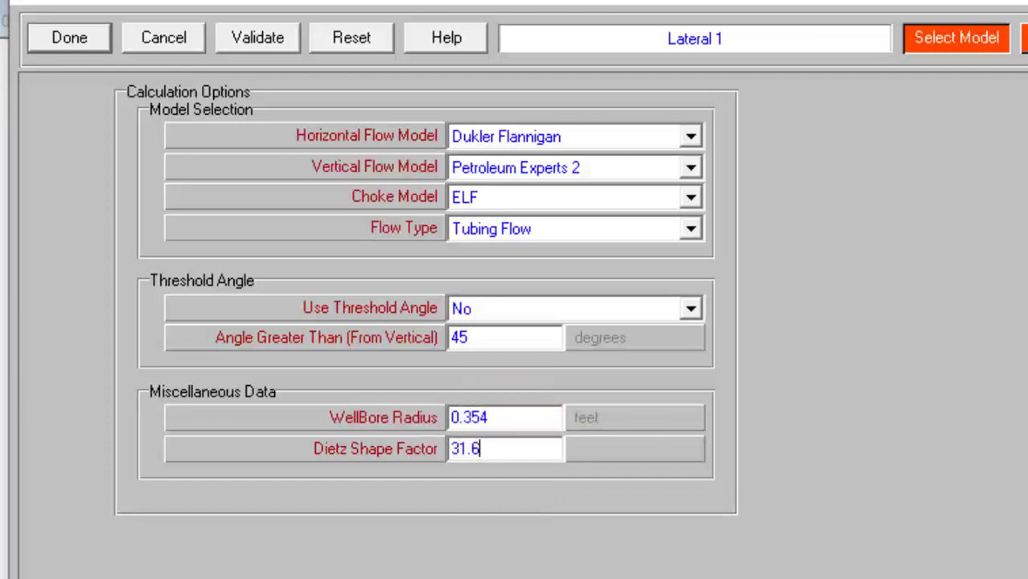
click(268, 36)
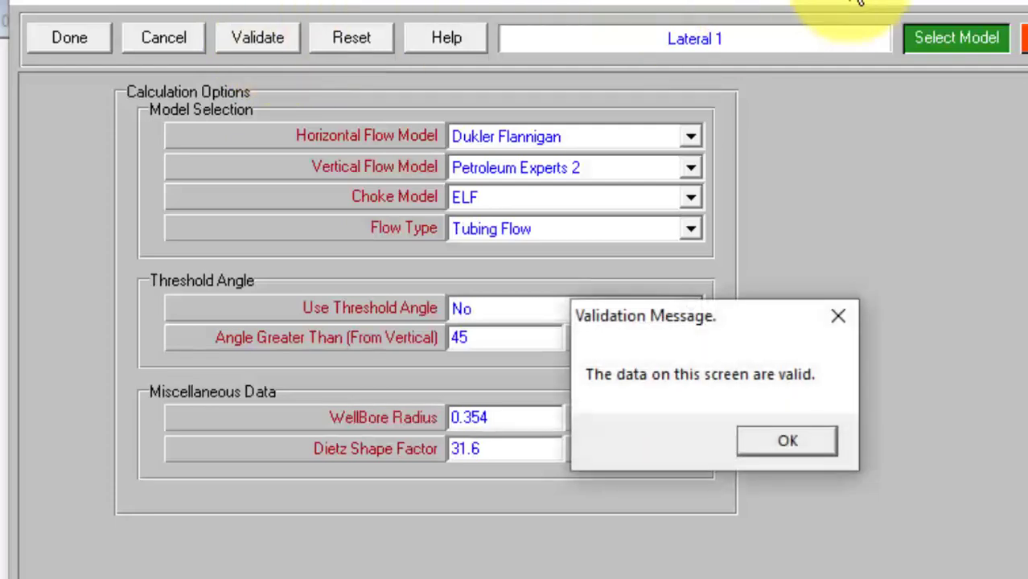
click(816, 440)
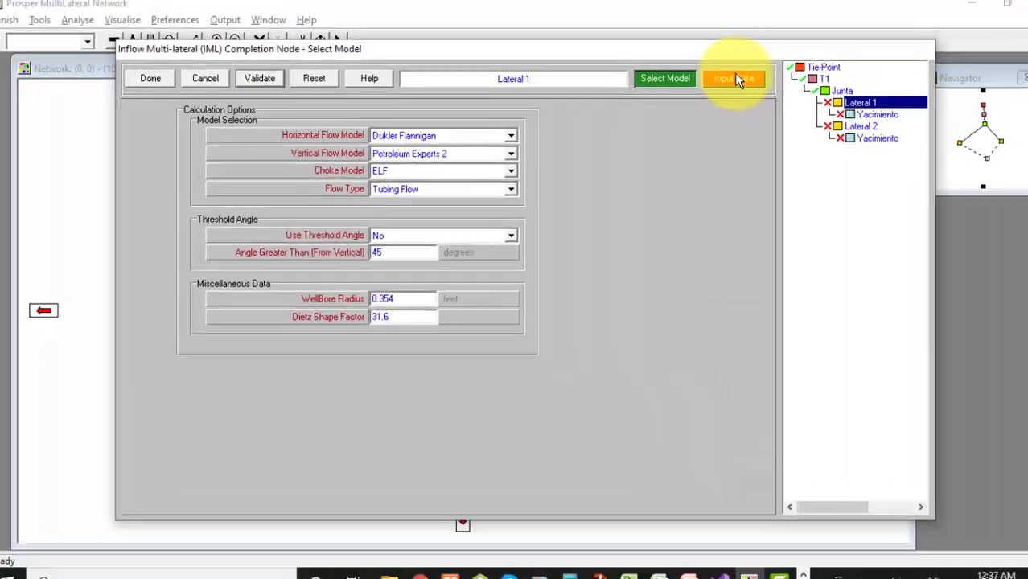
Open Lateral 1's input data and review its deviation survey, equipment and perforation details sections
click(1024, 34)
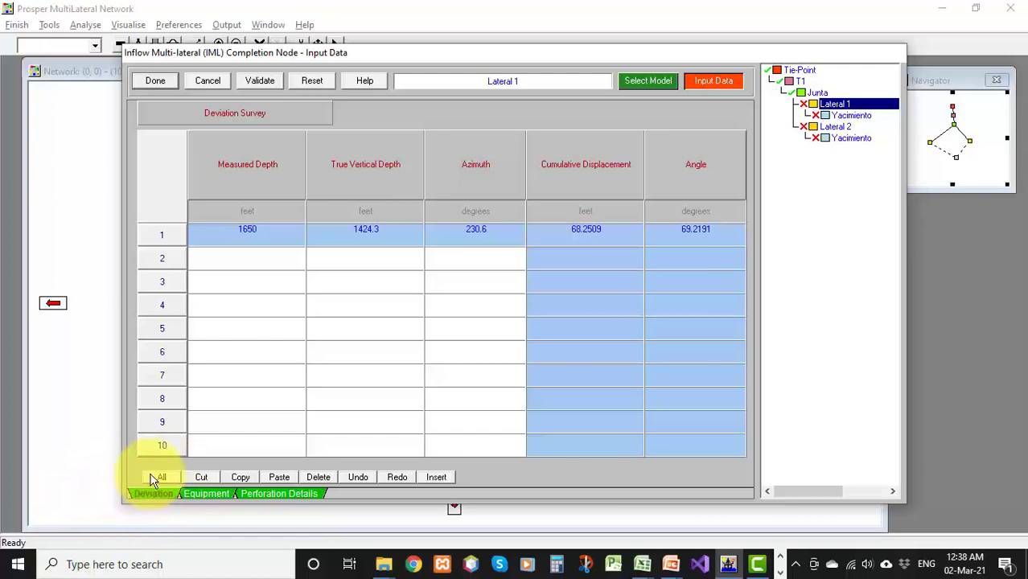
click(199, 494)
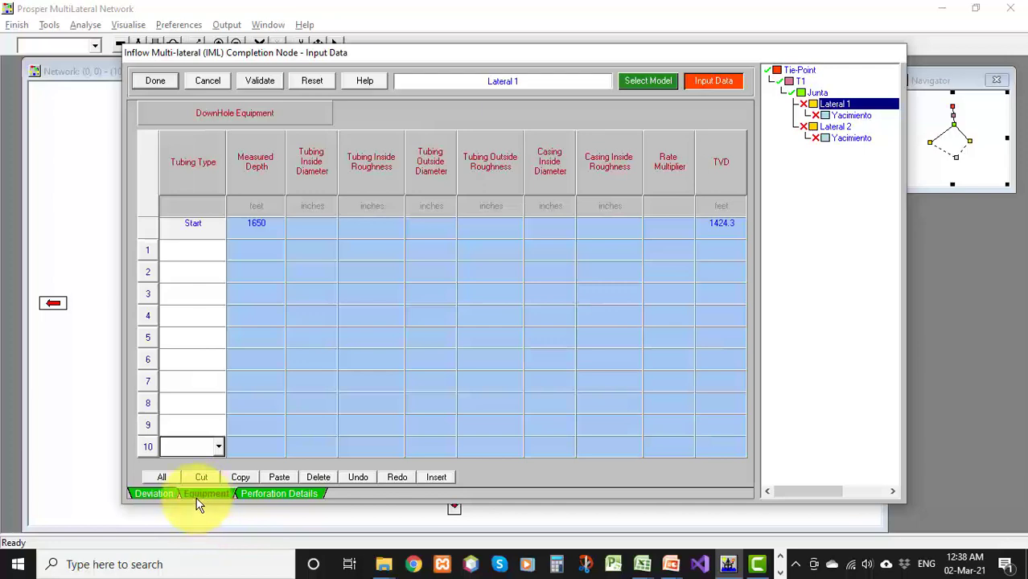
click(280, 495)
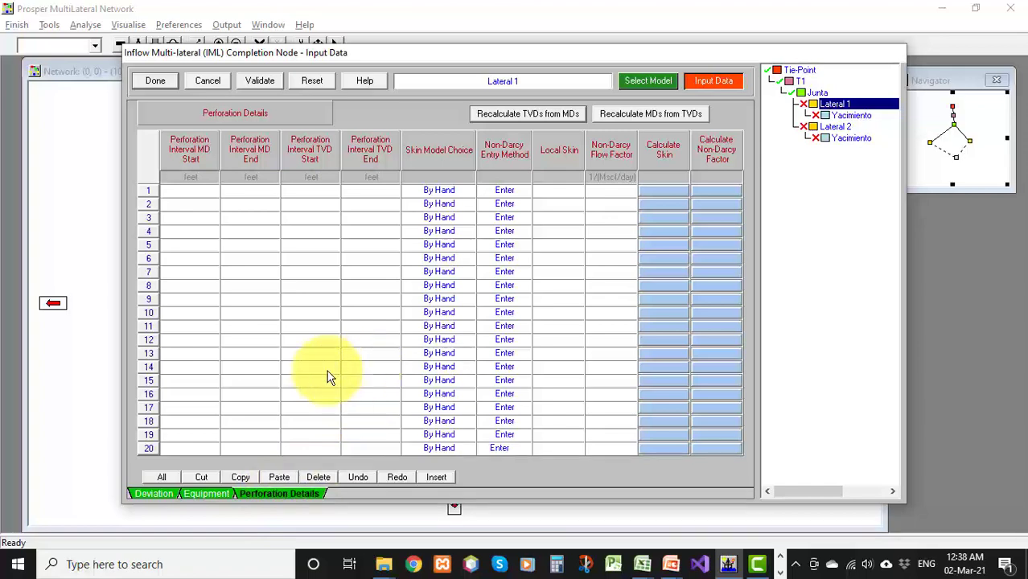
click(152, 493)
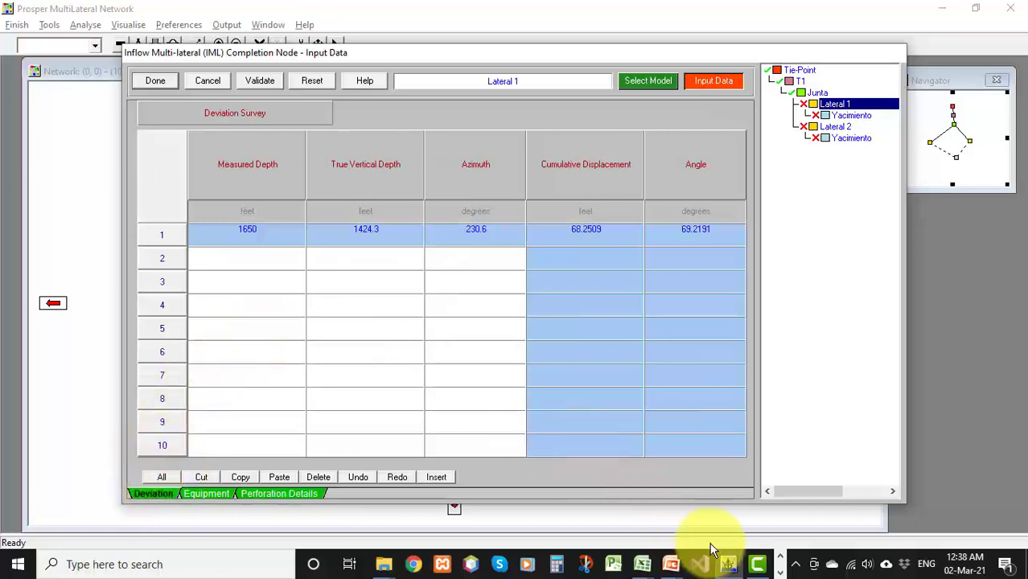
Copy Lateral 1's three survey points from Survey Multilaterales.xlsx into Lateral 1's deviation survey and validate
click(643, 565)
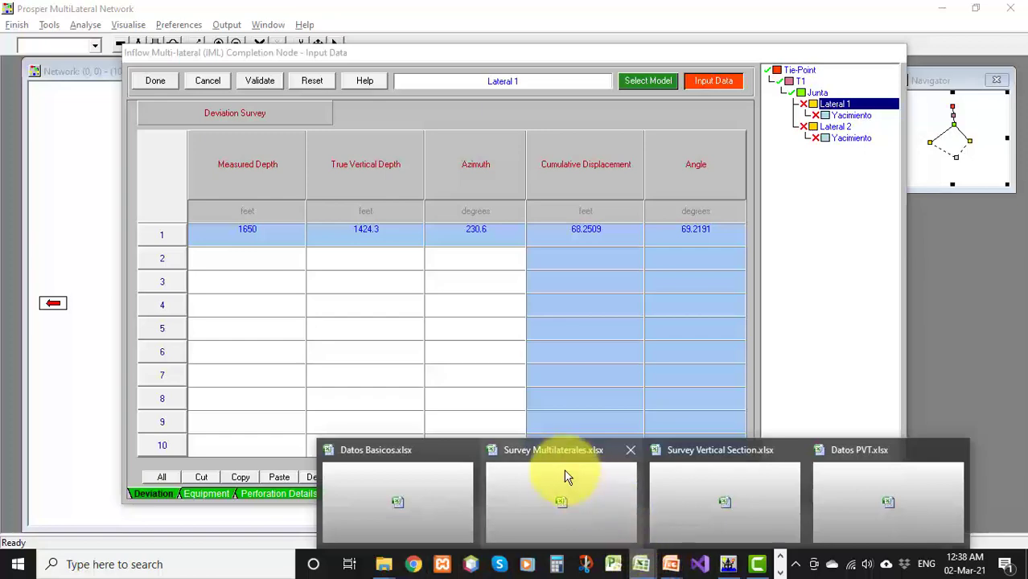
click(536, 467)
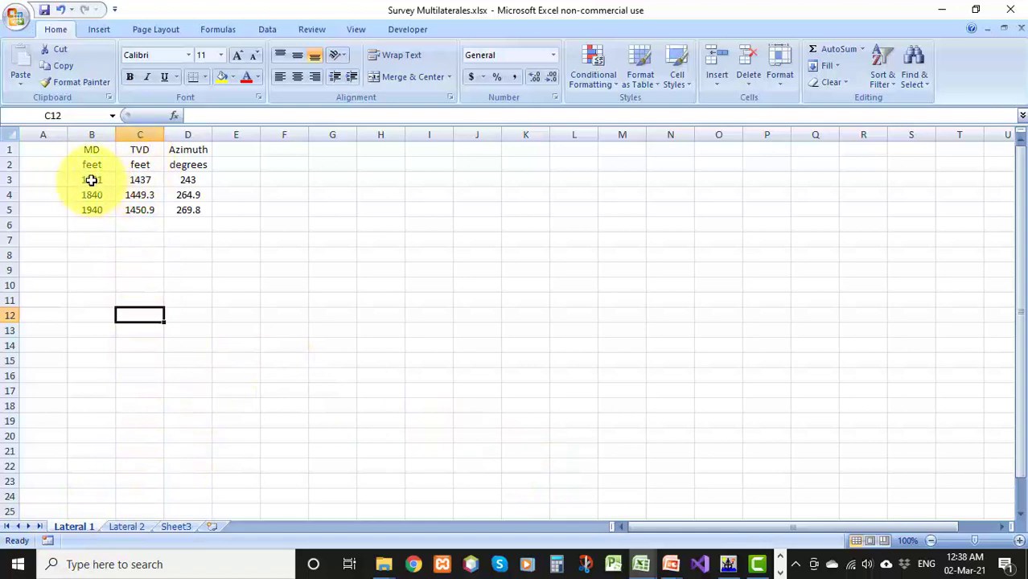
drag(98, 185, 169, 209)
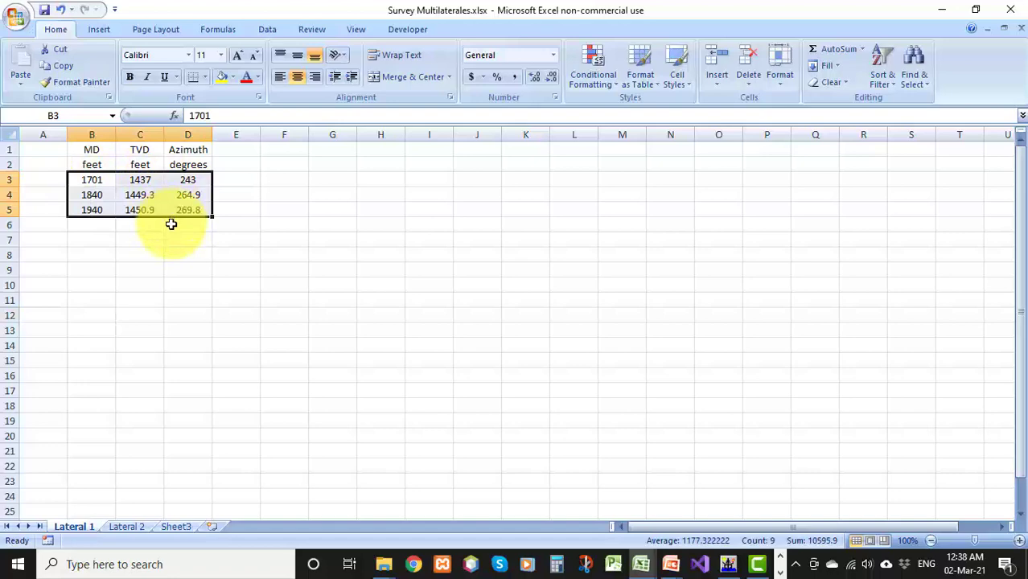
key(ctrl+c)
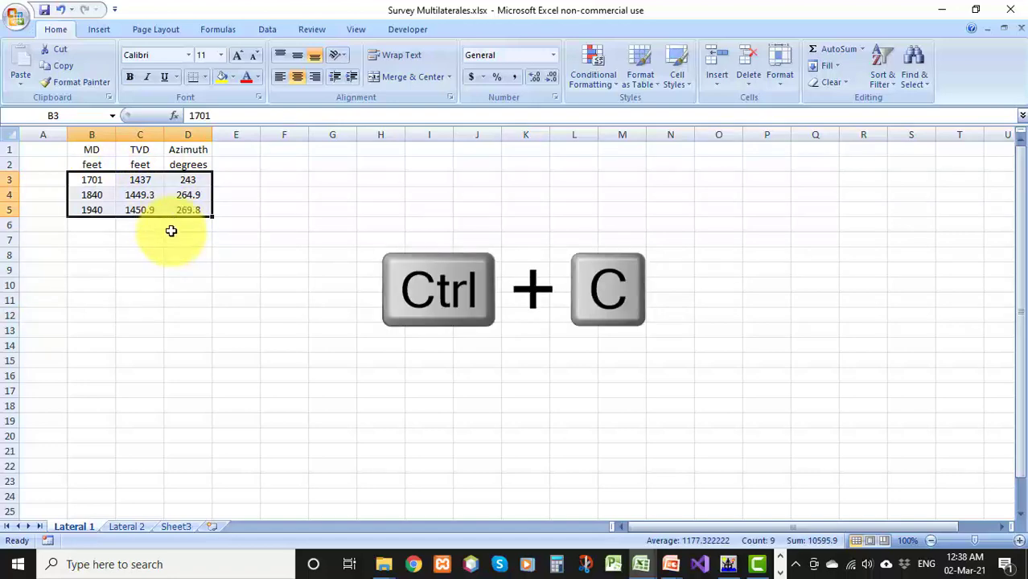
key(alt+Tab)
key(Tab)
click(245, 259)
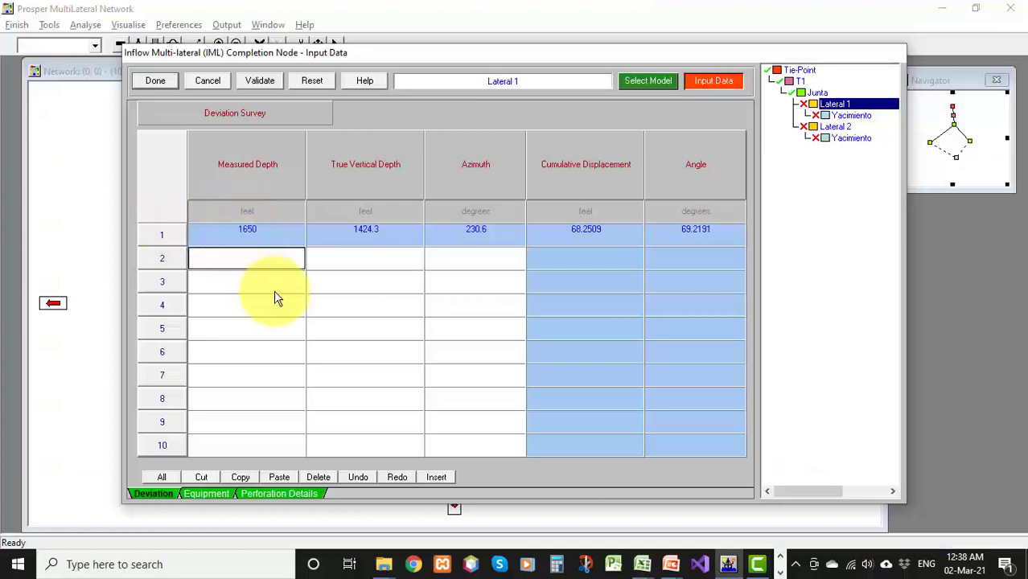
key(ctrl+v)
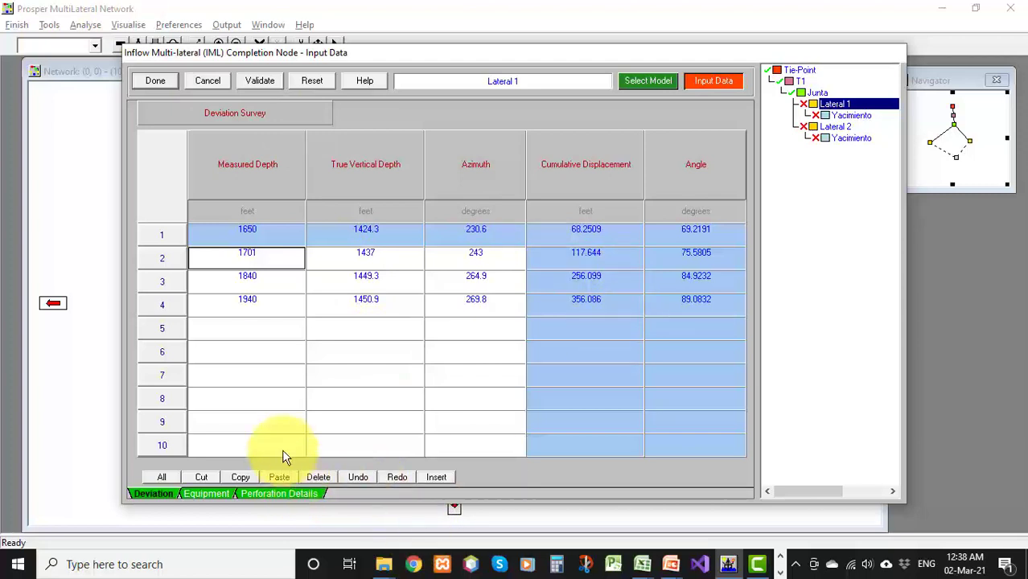
click(249, 80)
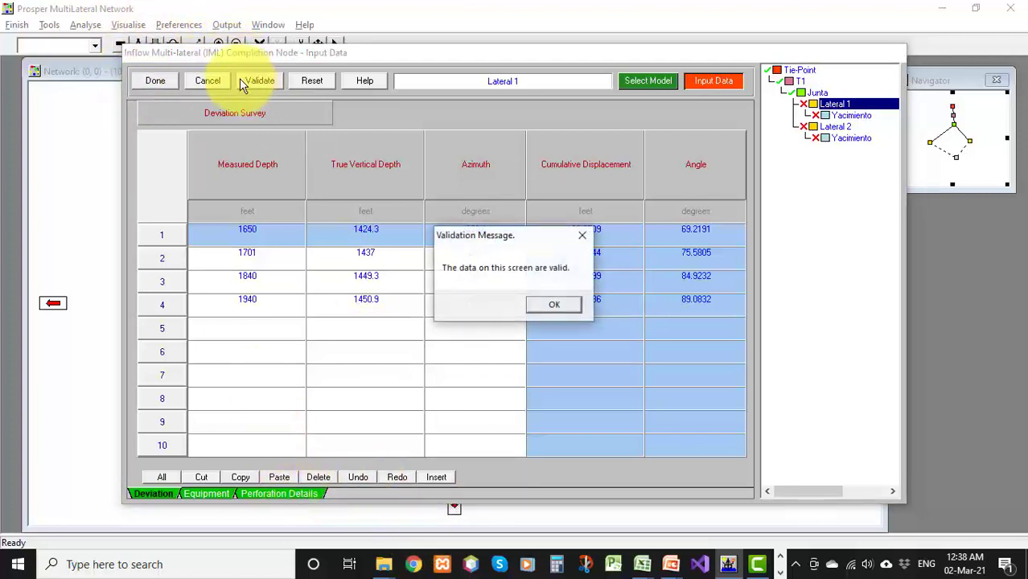
click(556, 304)
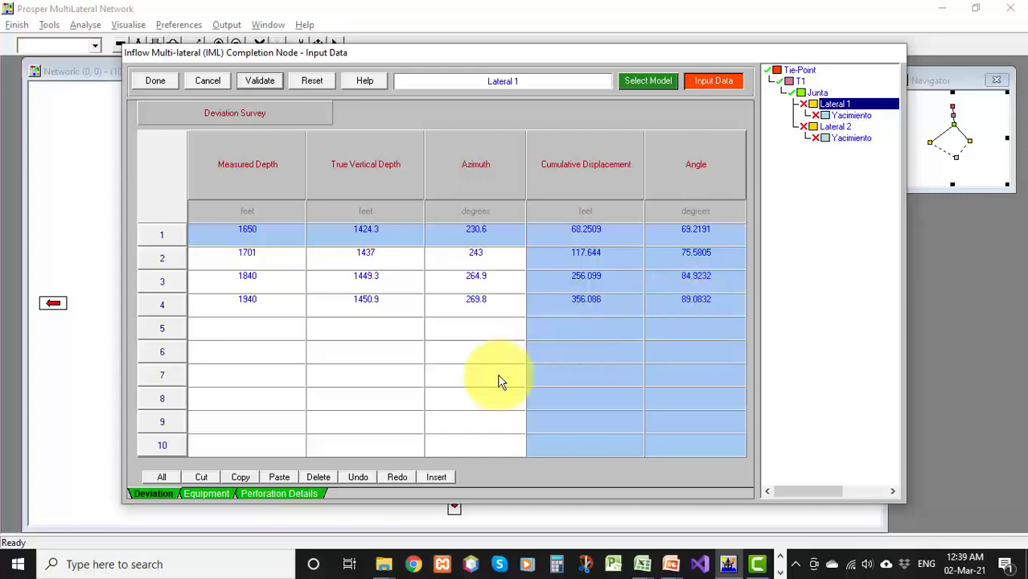
Add a tubing section to Lateral 1's downhole equipment ending at 1900 ft with 3.5 in inside diameter
click(210, 492)
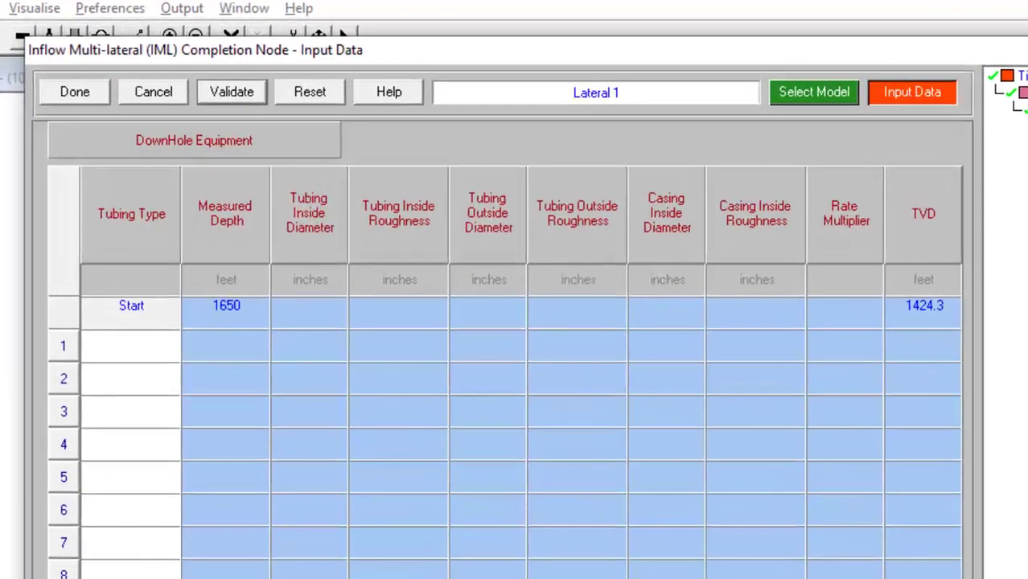
click(147, 344)
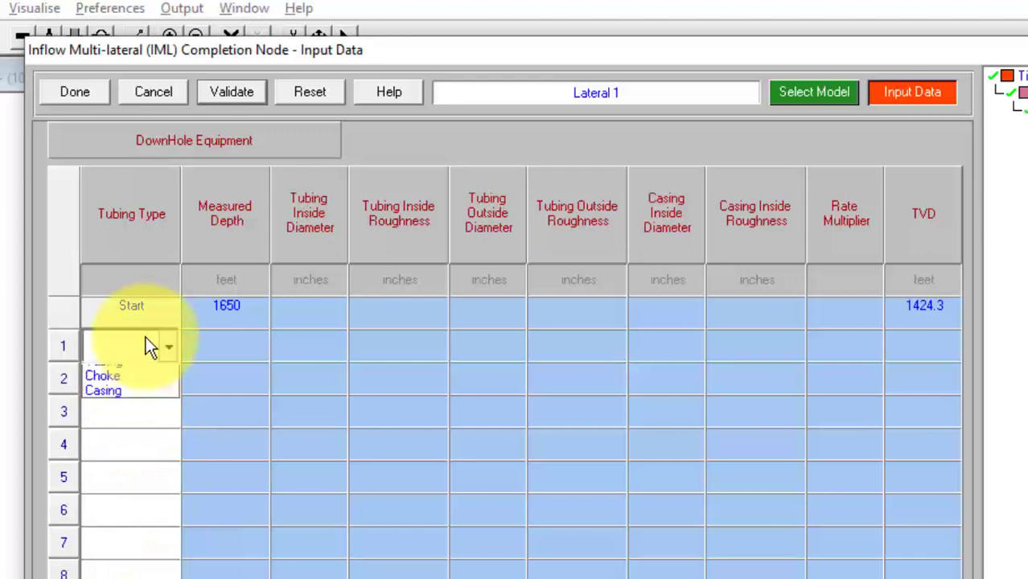
click(145, 389)
click(219, 344)
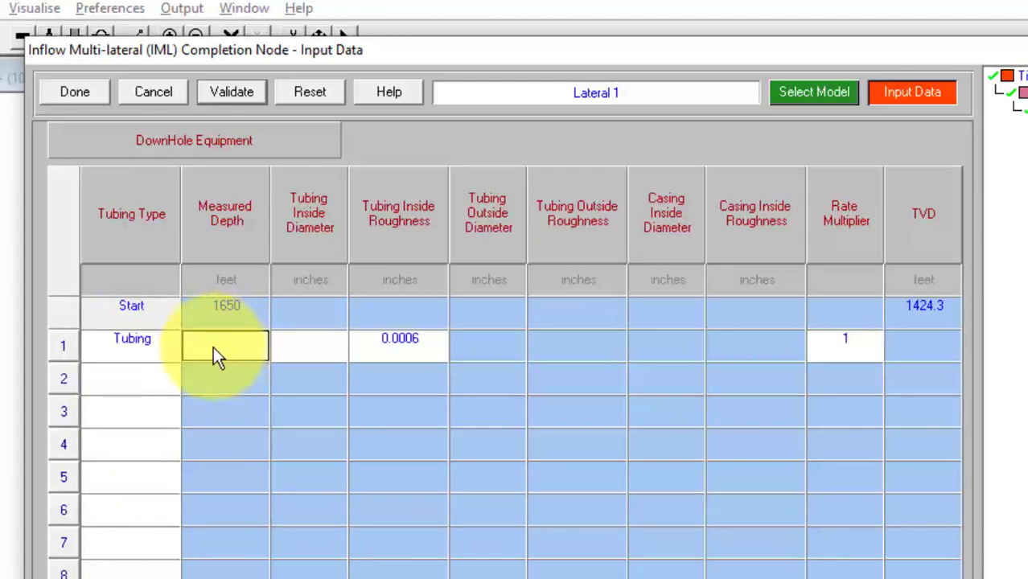
text(1900)
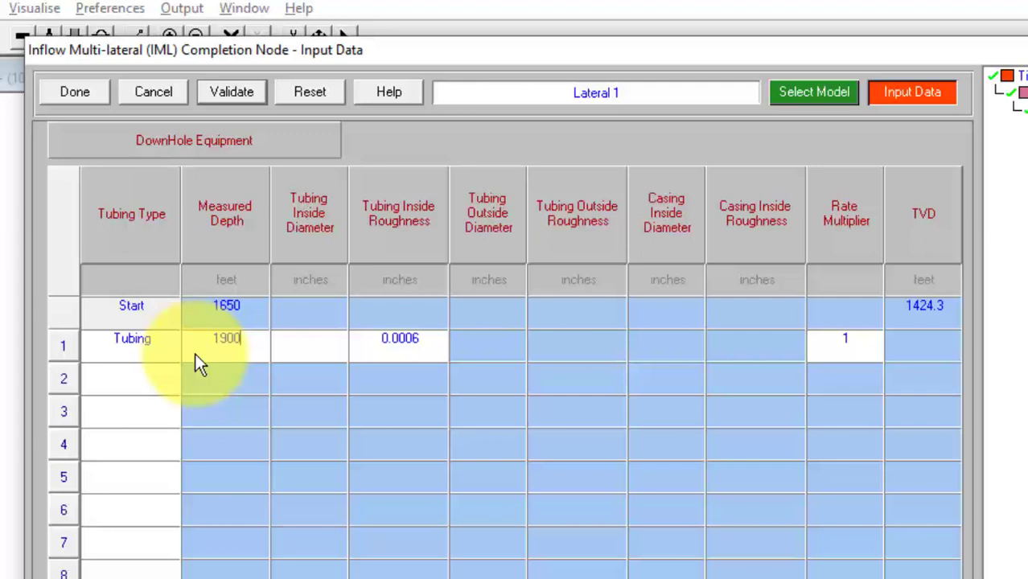
click(291, 351)
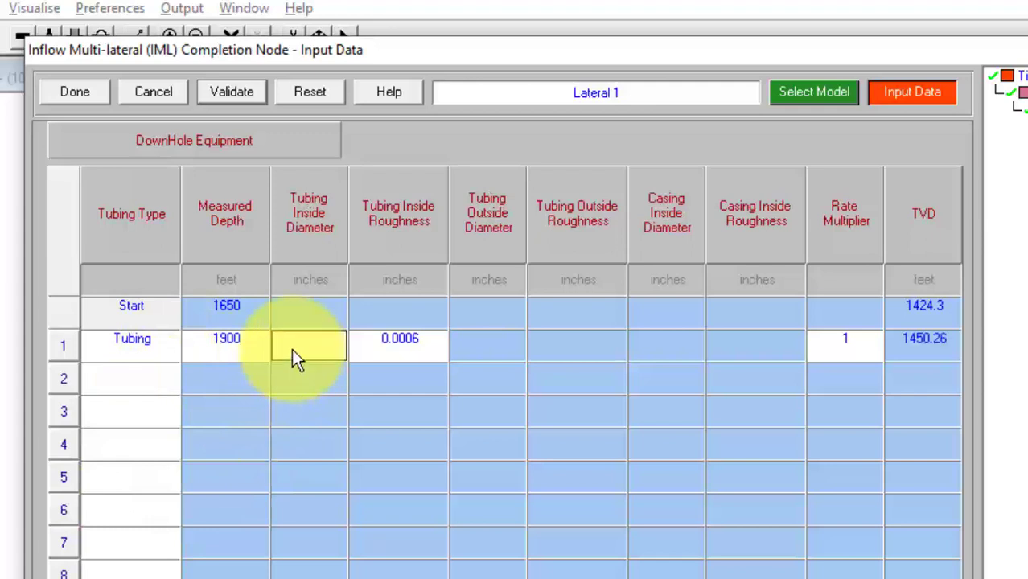
text(3.5)
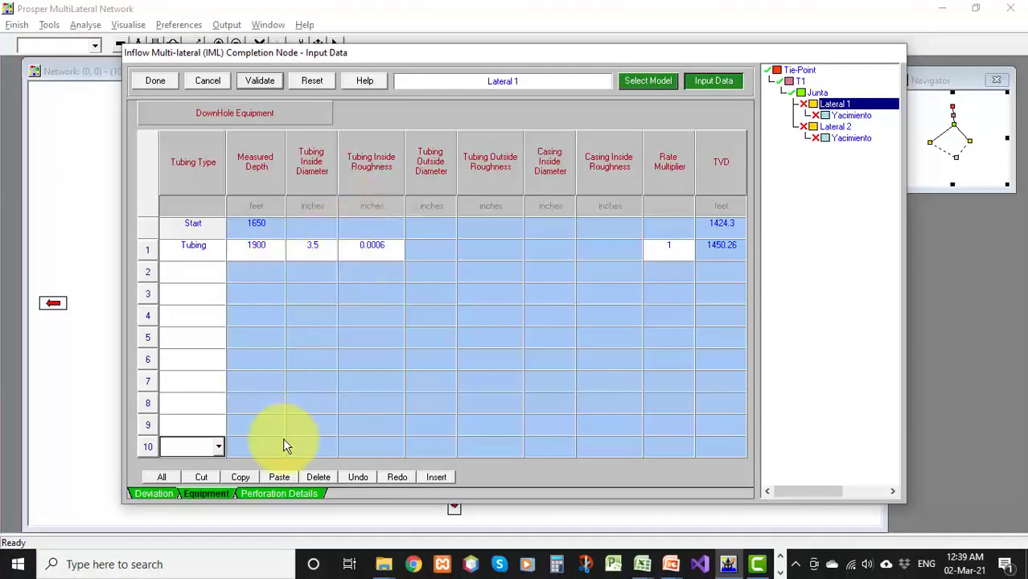
Enter Lateral 1's perforation interval from 1650 to 1900 ft MD with local skin 0 and non-Darcy flow factor 2.8e-10, and close
click(276, 494)
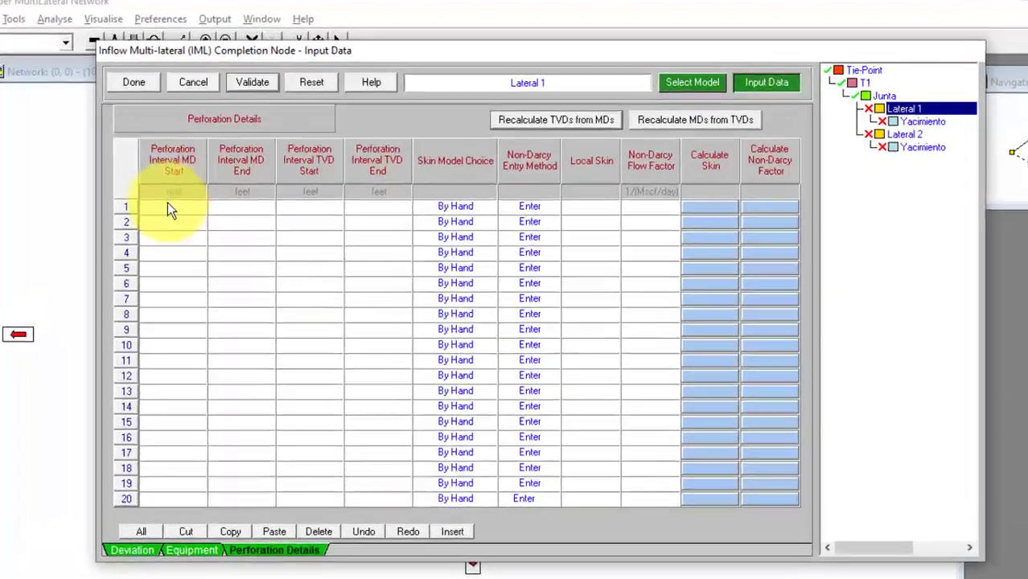
click(190, 190)
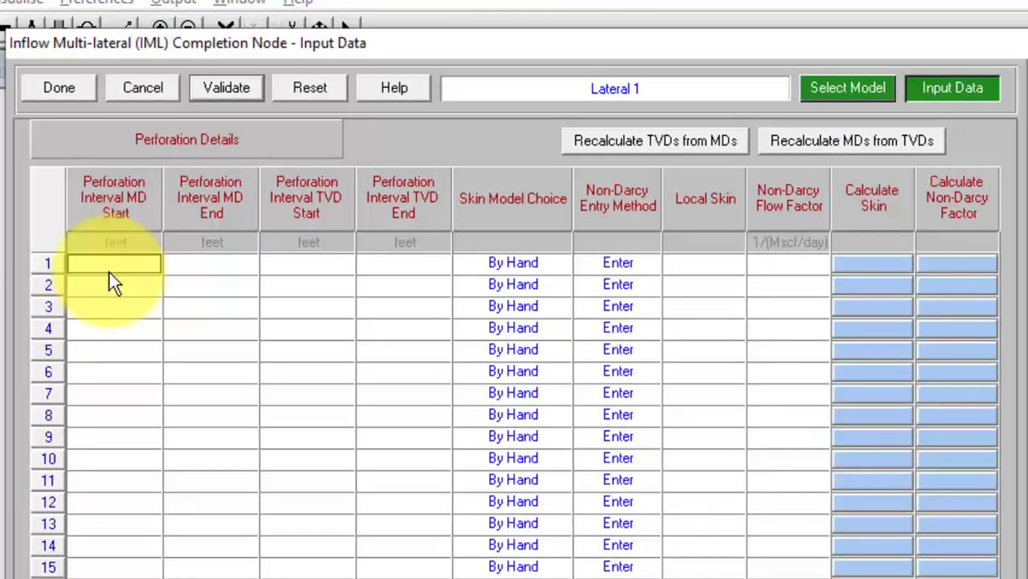
text(1650)
click(194, 266)
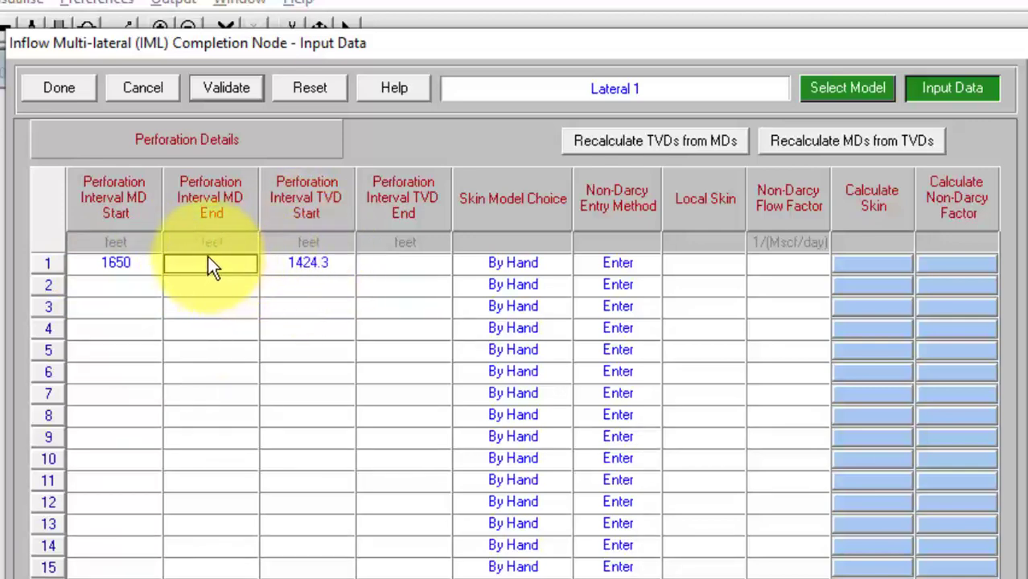
text(1900)
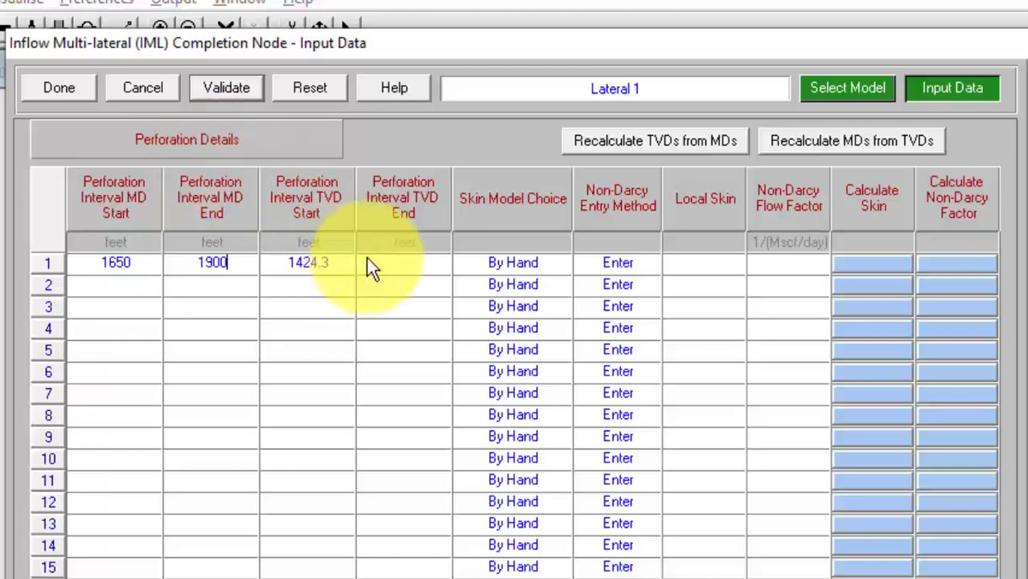
click(692, 266)
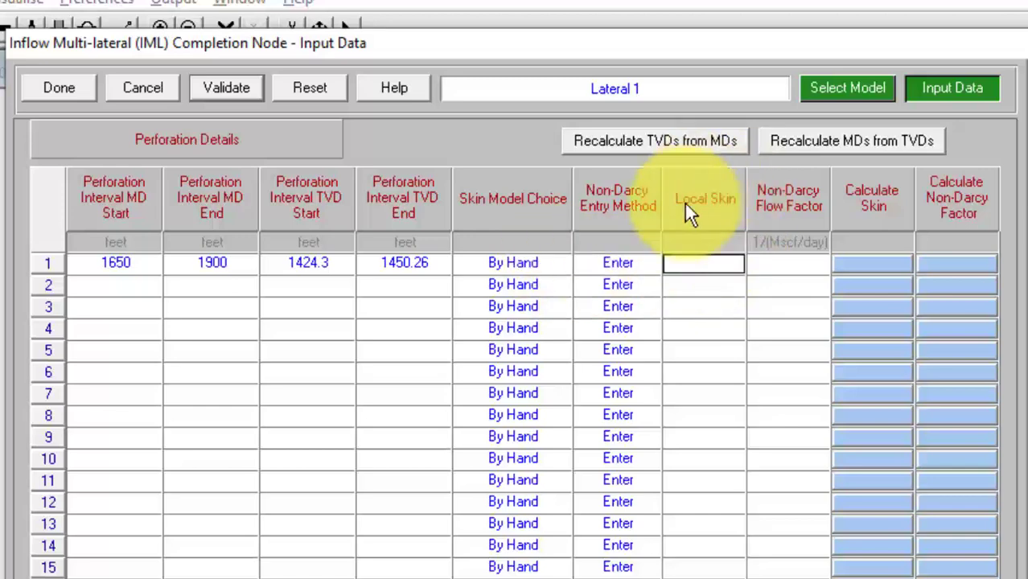
text(0)
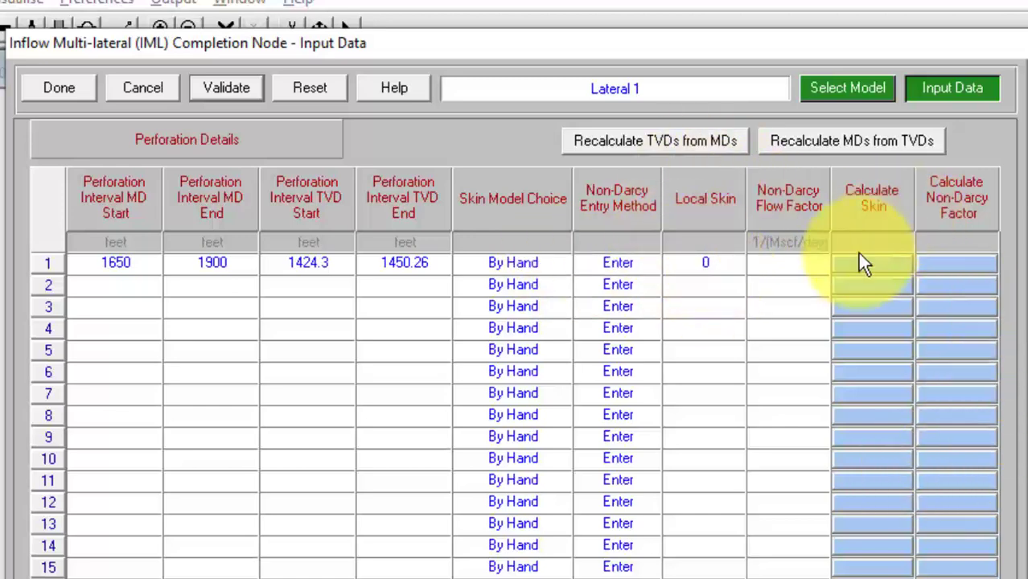
click(793, 269)
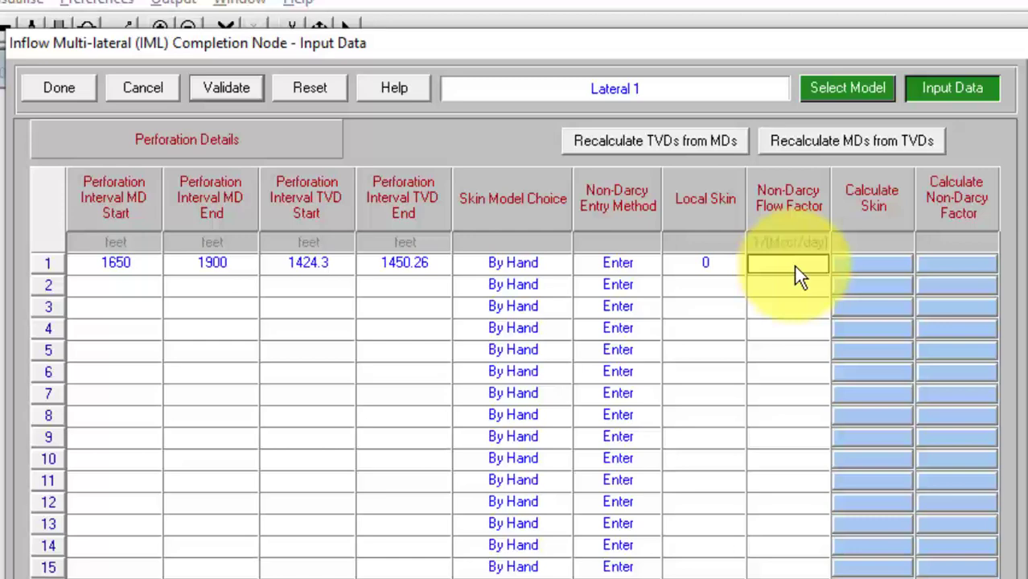
text(2.8e-10)
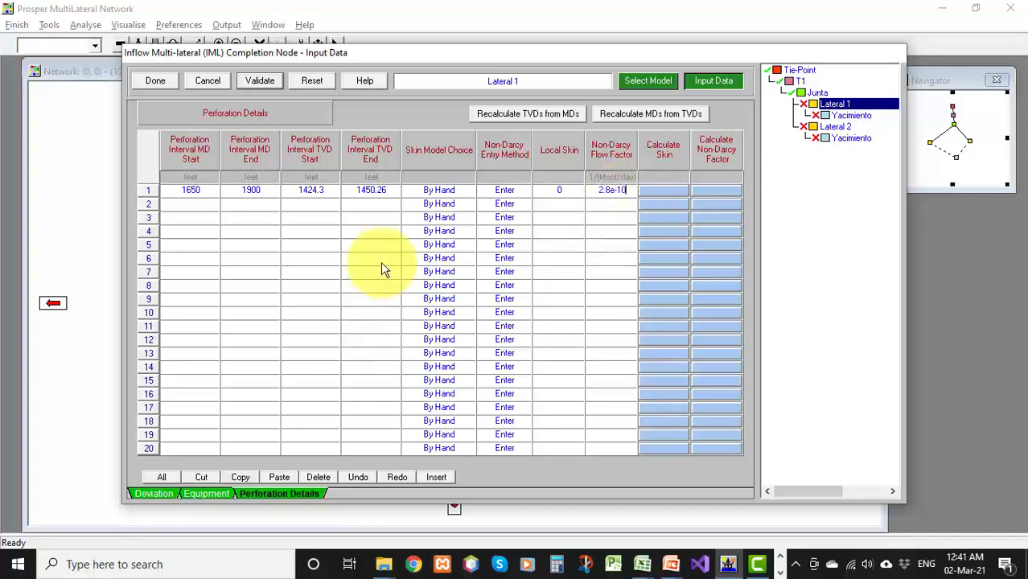
click(162, 87)
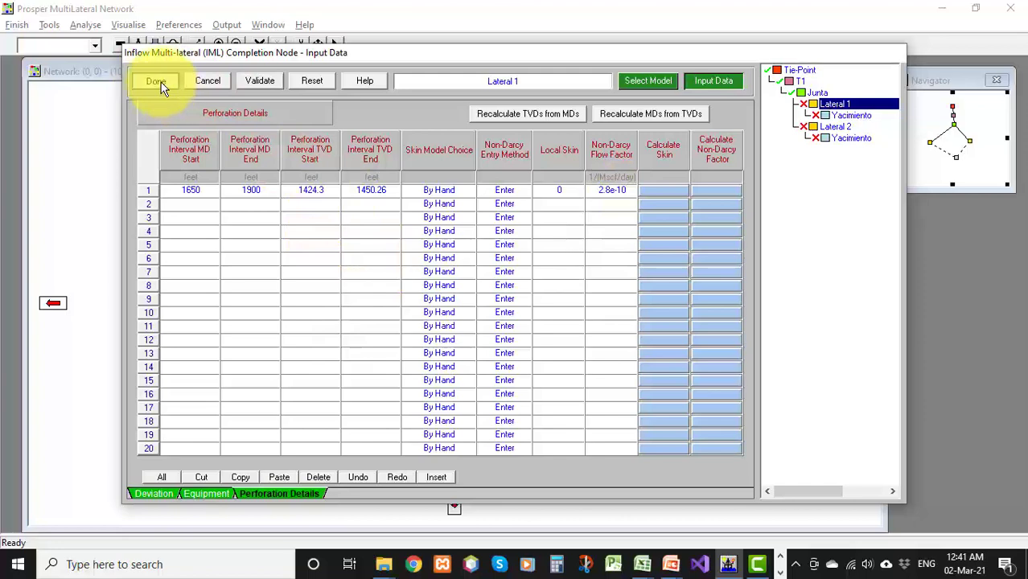
click(161, 82)
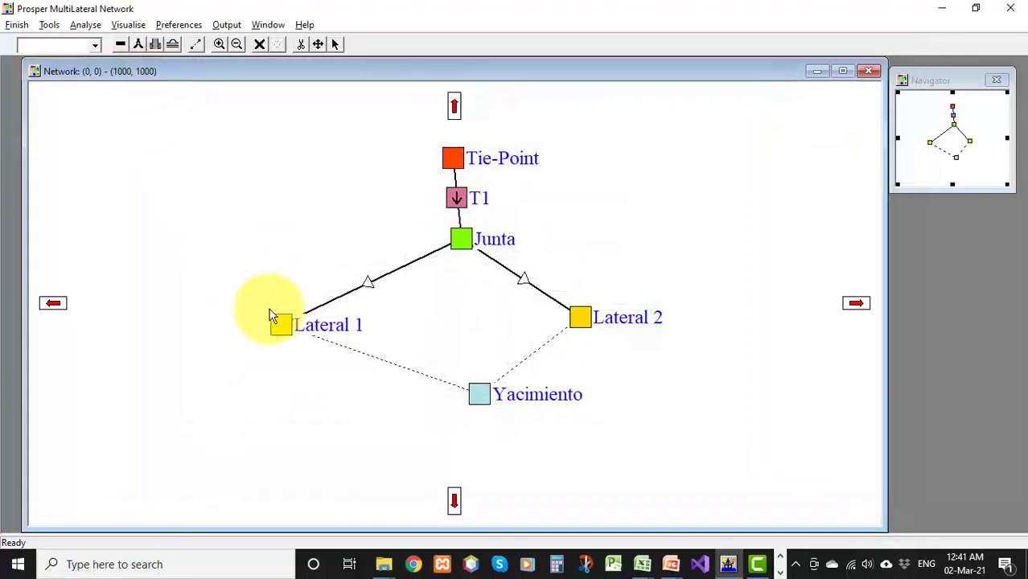
Open Lateral 2 and set its wellbore radius to 0.354 feet and its Dietz shape factor
mouse_move(283, 322)
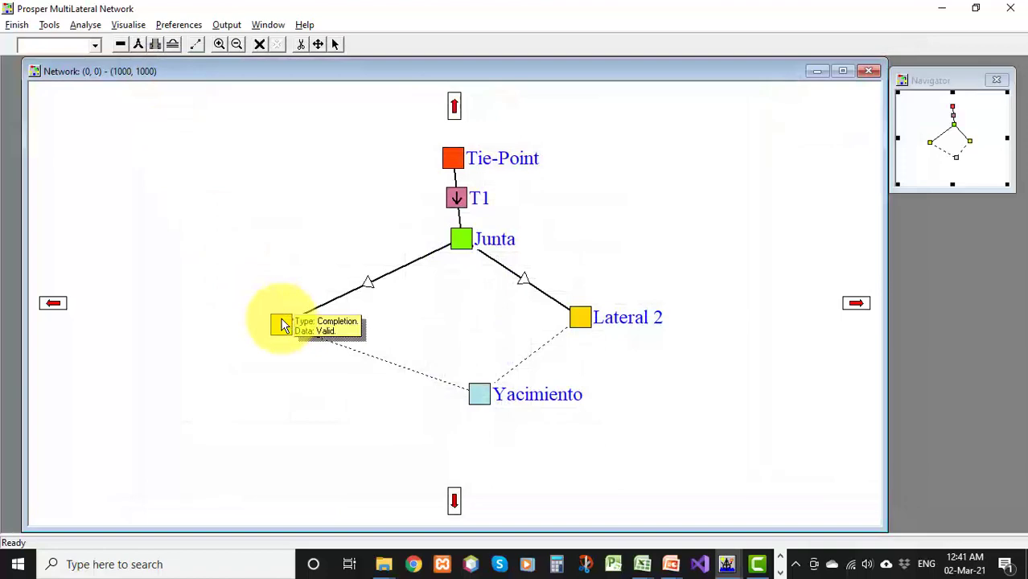
double_click(579, 319)
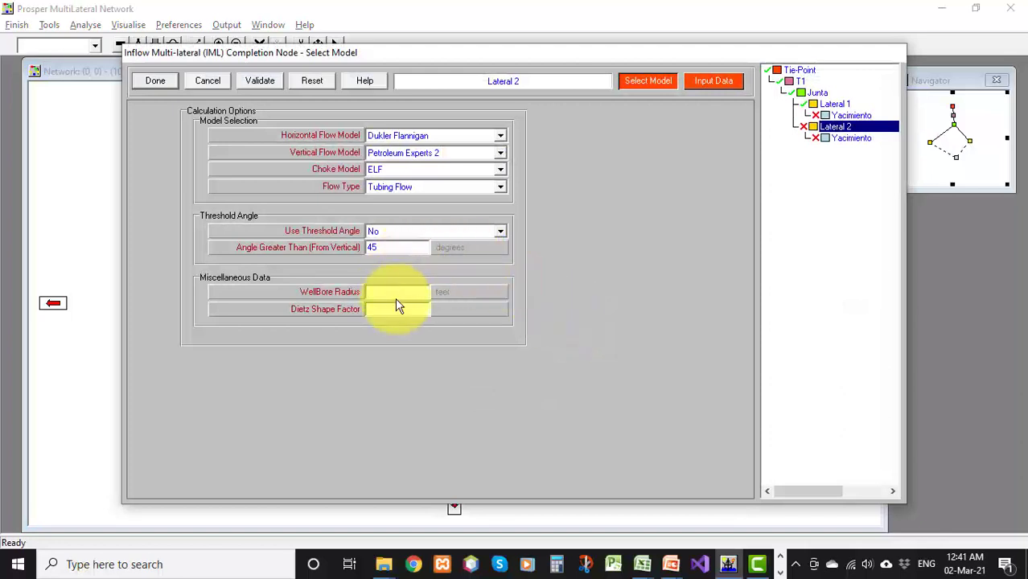
click(402, 293)
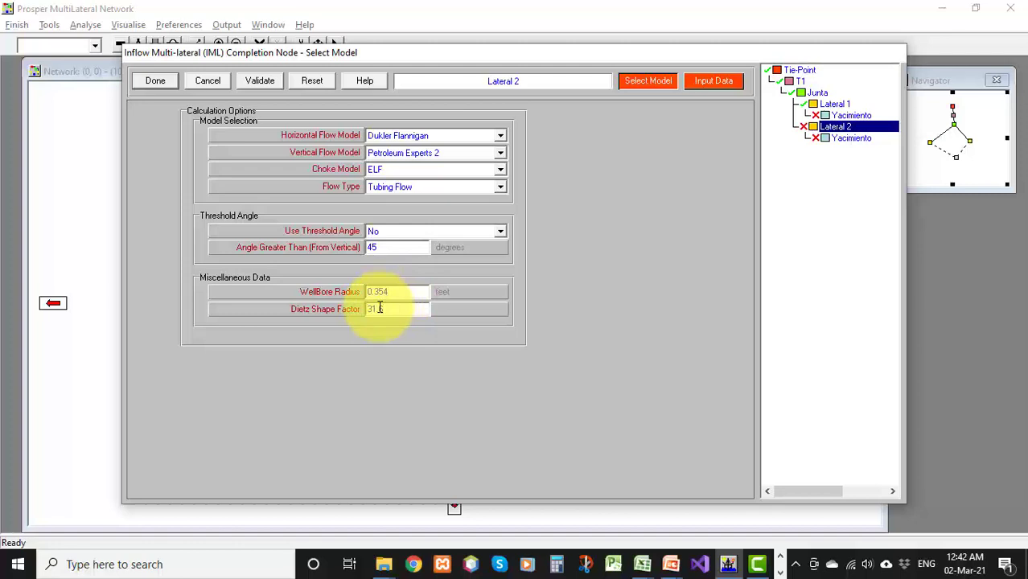
Copy the nine survey points from the Lateral 2 sheet of Survey Multilaterales.xlsx into Lateral 2's deviation survey
click(707, 82)
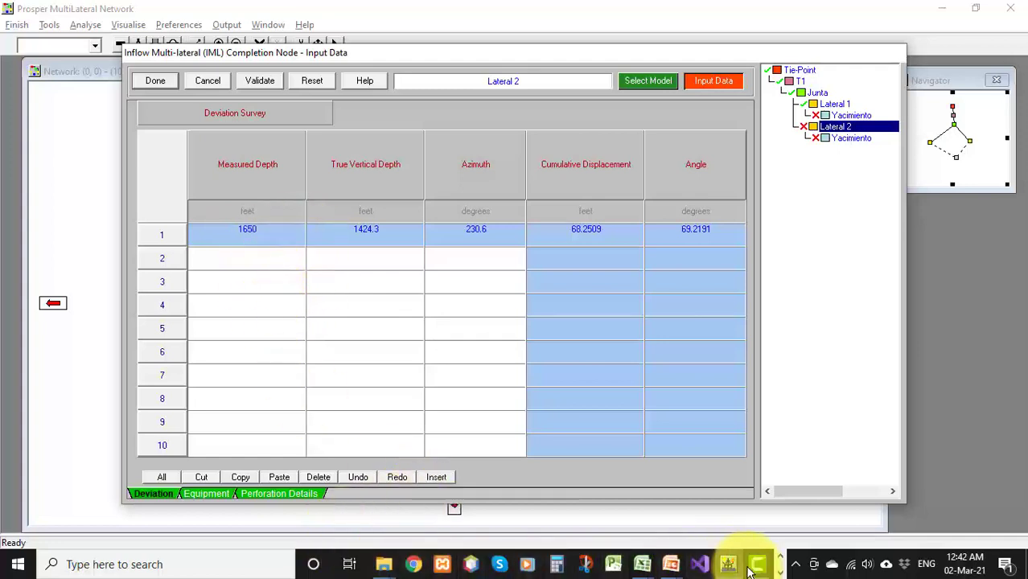
click(642, 566)
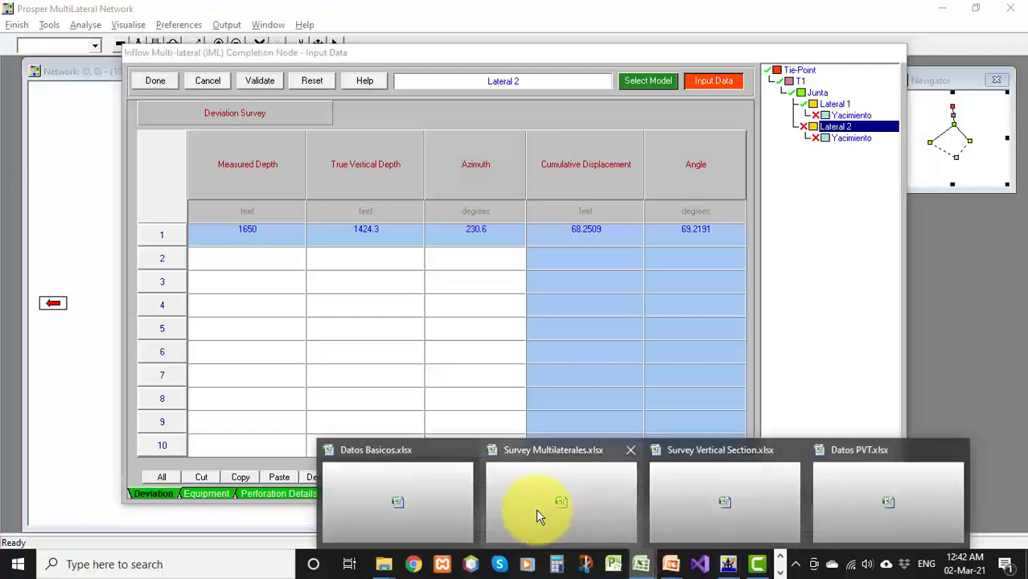
click(539, 512)
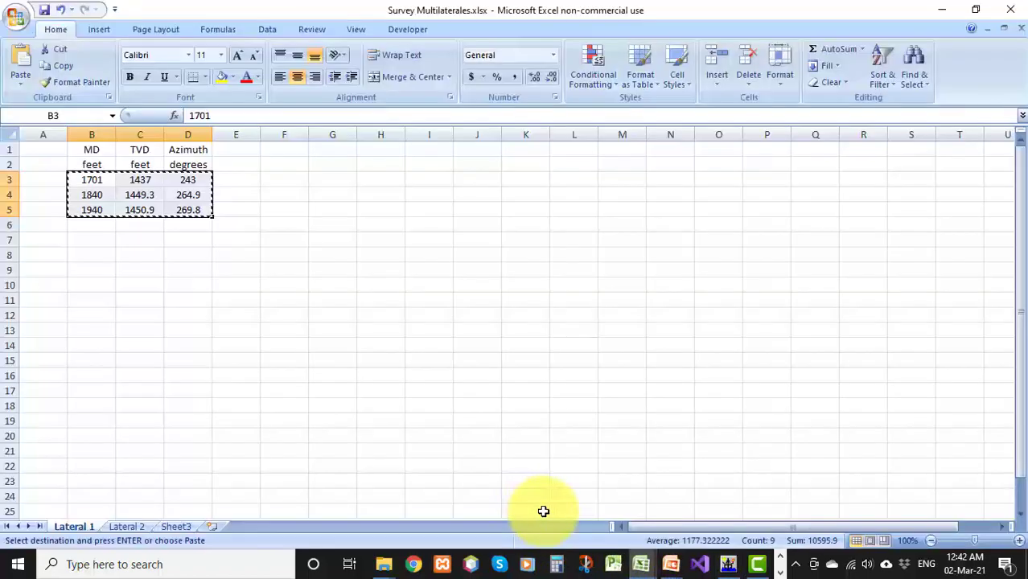
click(131, 527)
drag(103, 197, 170, 306)
key(ctrl+c)
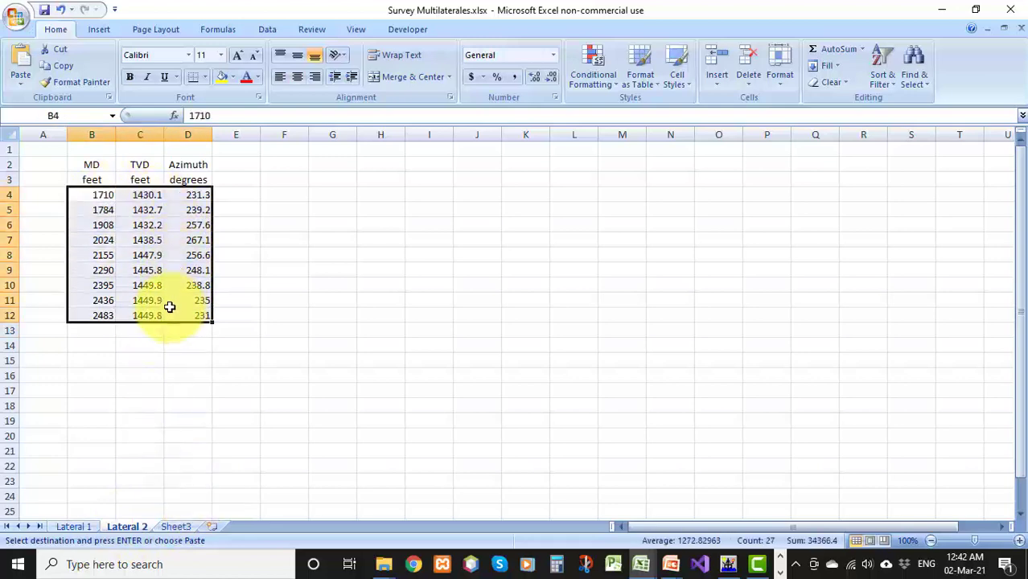
key(alt+Tab)
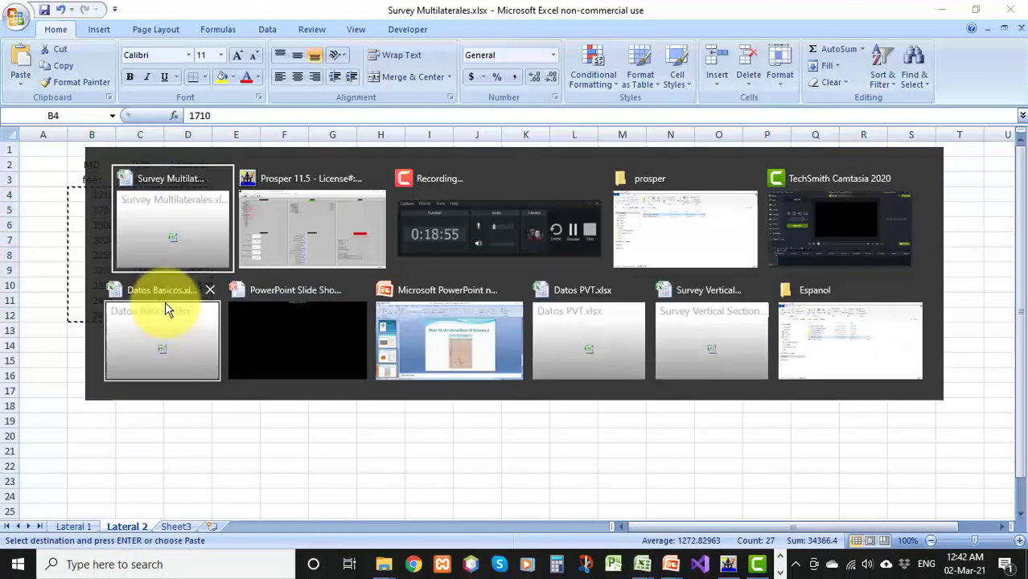
click(228, 261)
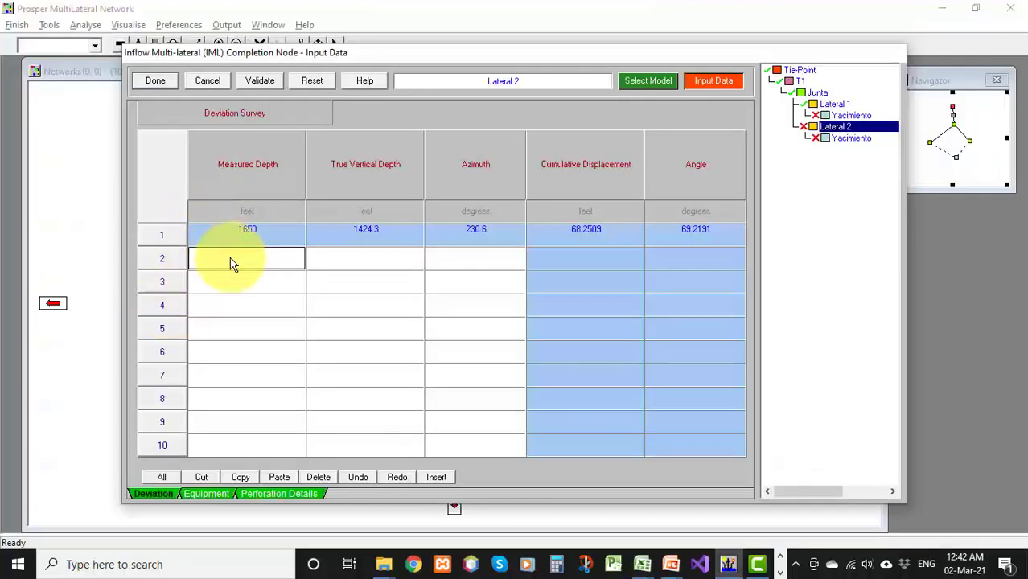
key(ctrl+v)
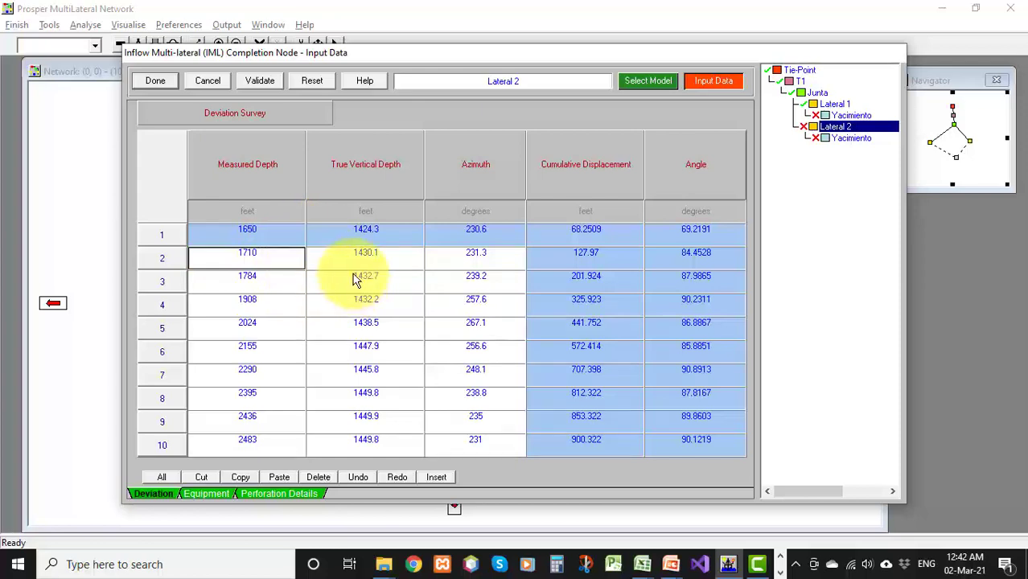
Add a tubing section to Lateral 2's downhole equipment ending at 2483 ft with 4 in inside diameter
click(216, 492)
click(193, 251)
click(193, 275)
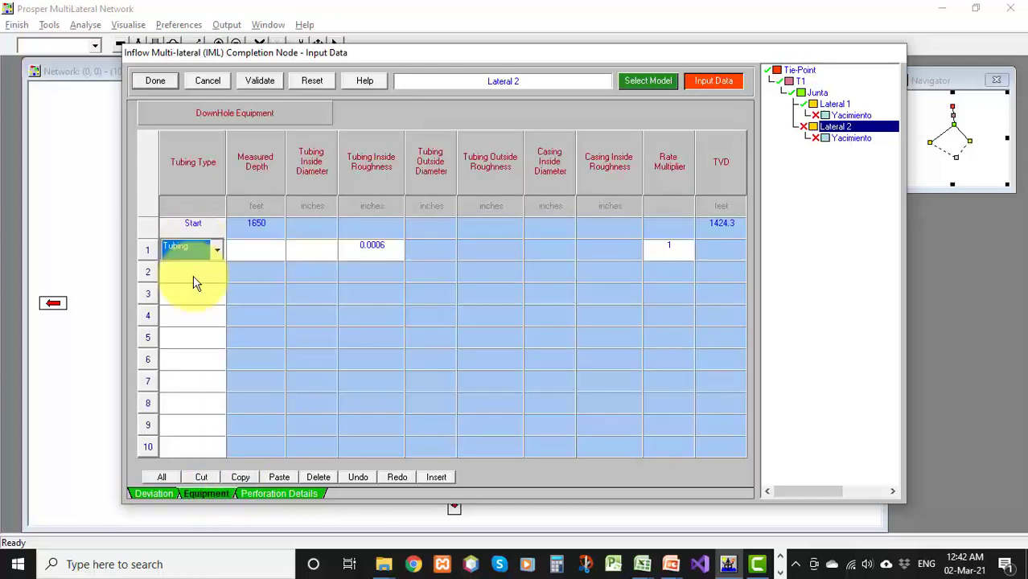
click(256, 253)
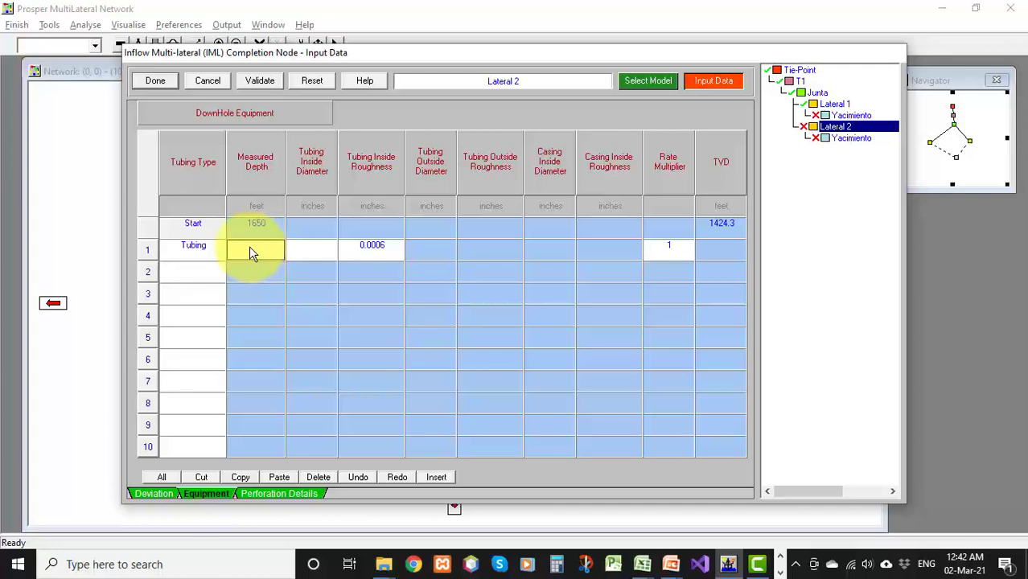
text(2483)
click(314, 251)
text(4)
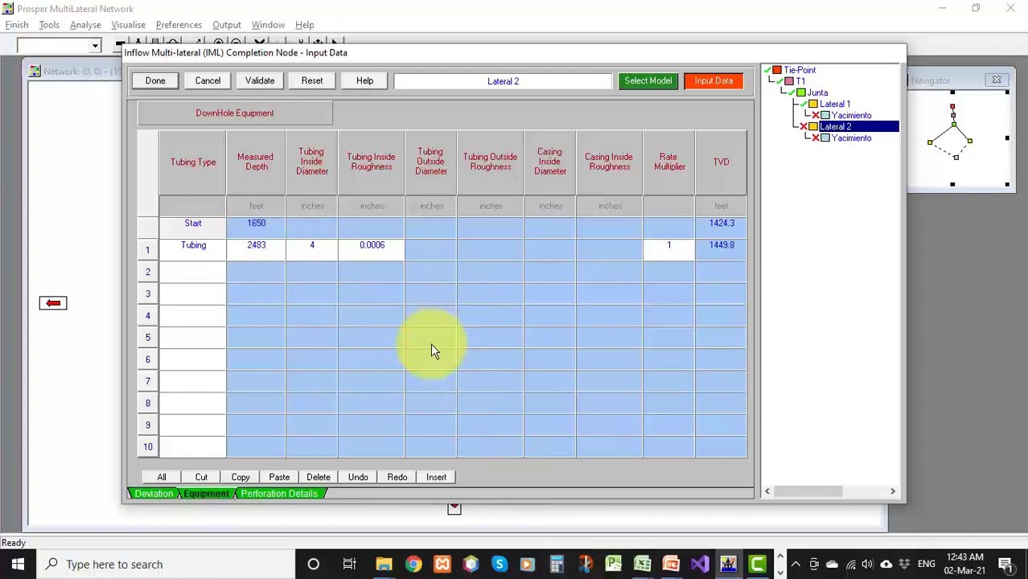
Enter Lateral 2's perforation interval from 1650 to 2483 ft MD with local skin 0 and a non-Darcy flow factor, and close
click(289, 492)
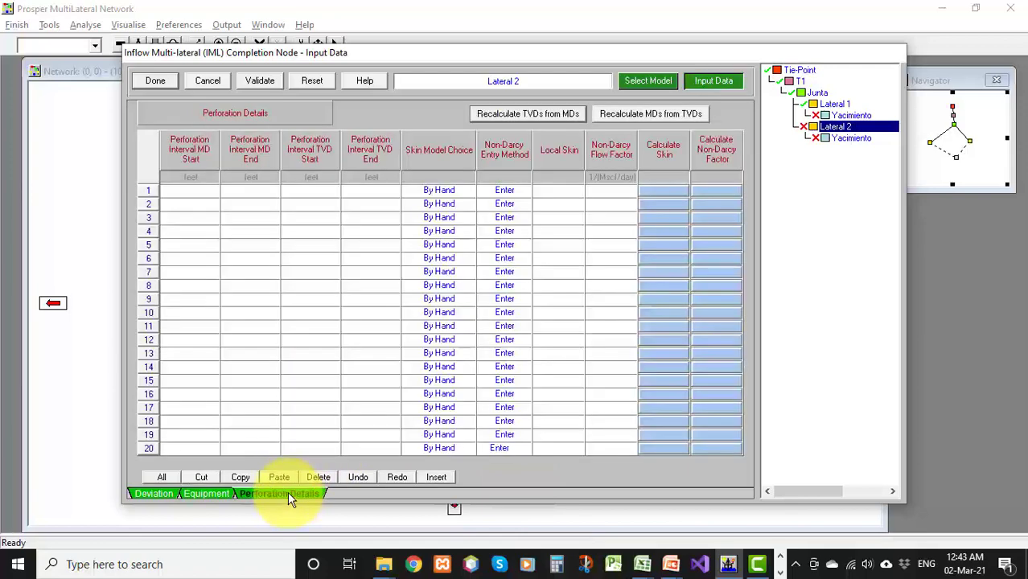
click(185, 193)
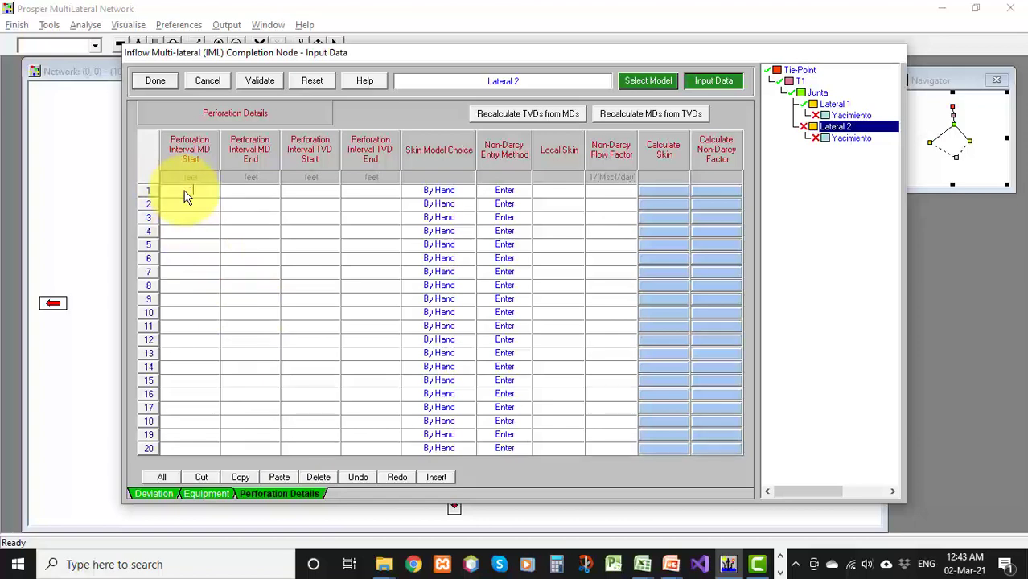
click(259, 198)
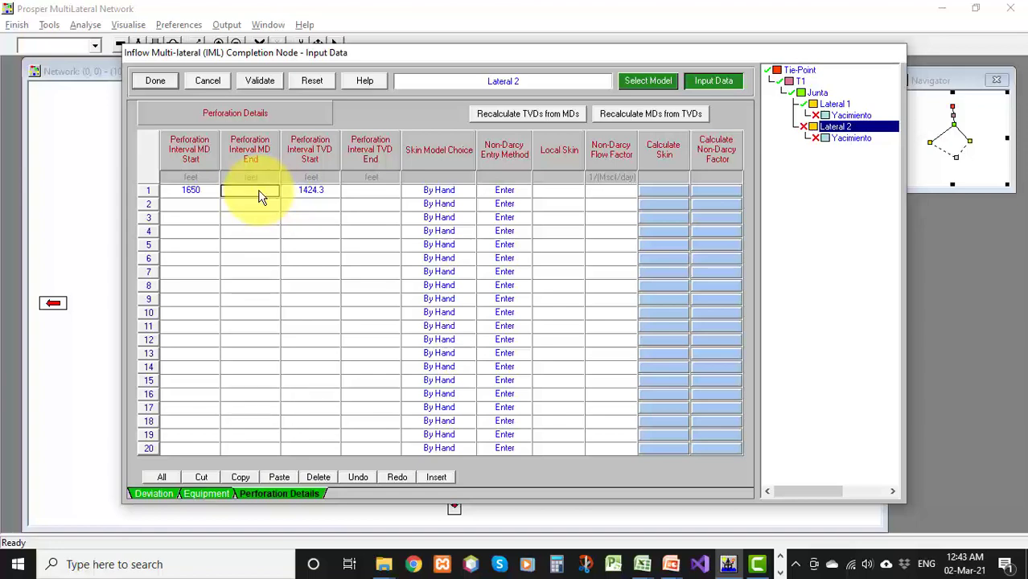
text(2483)
click(544, 194)
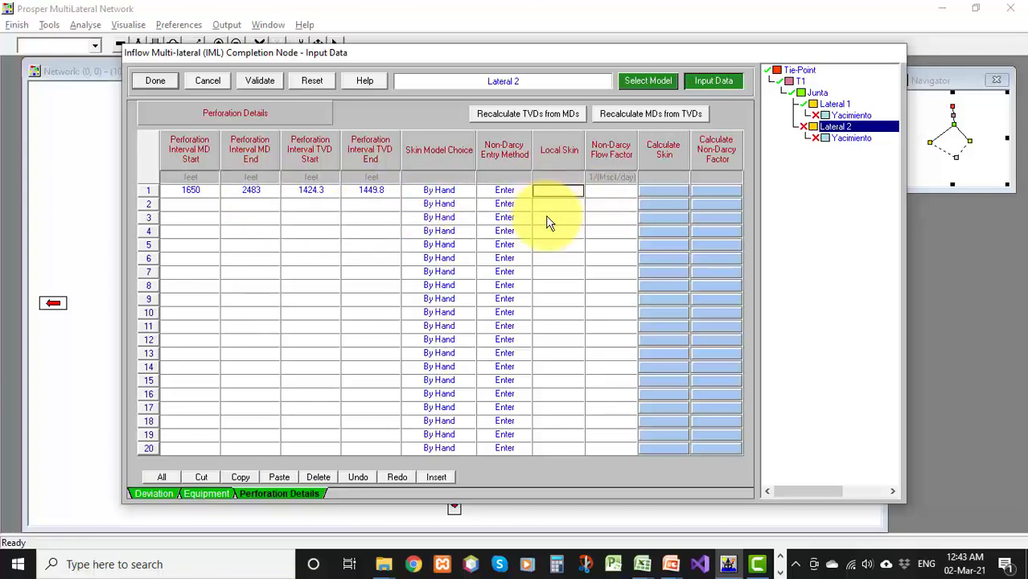
click(170, 490)
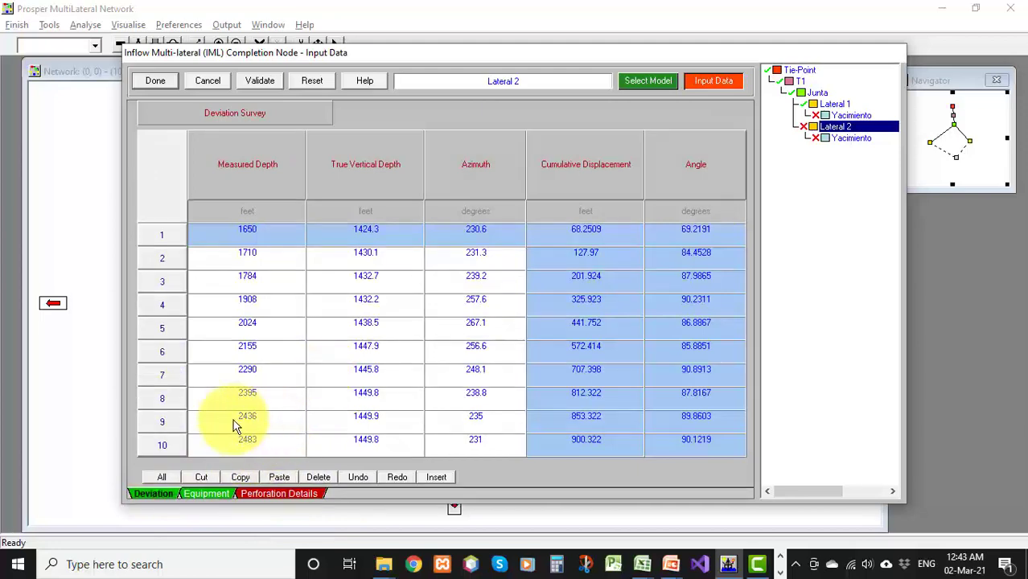
click(250, 496)
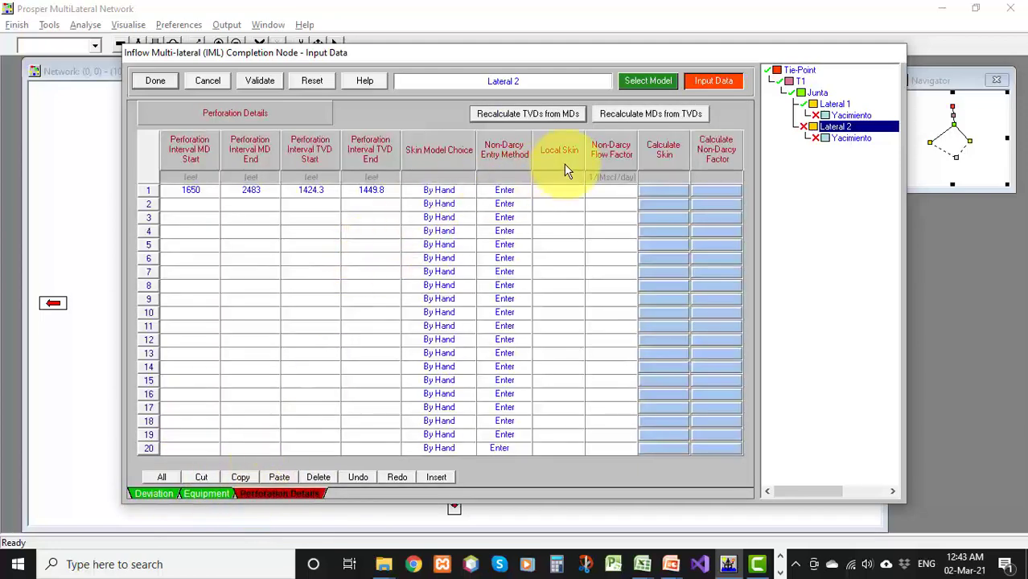
click(542, 191)
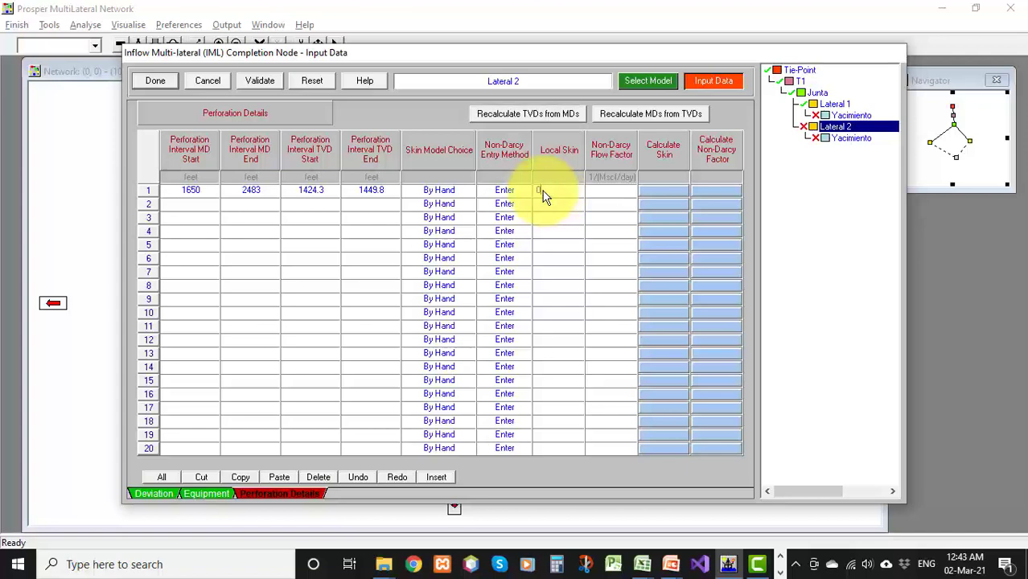
text(0)
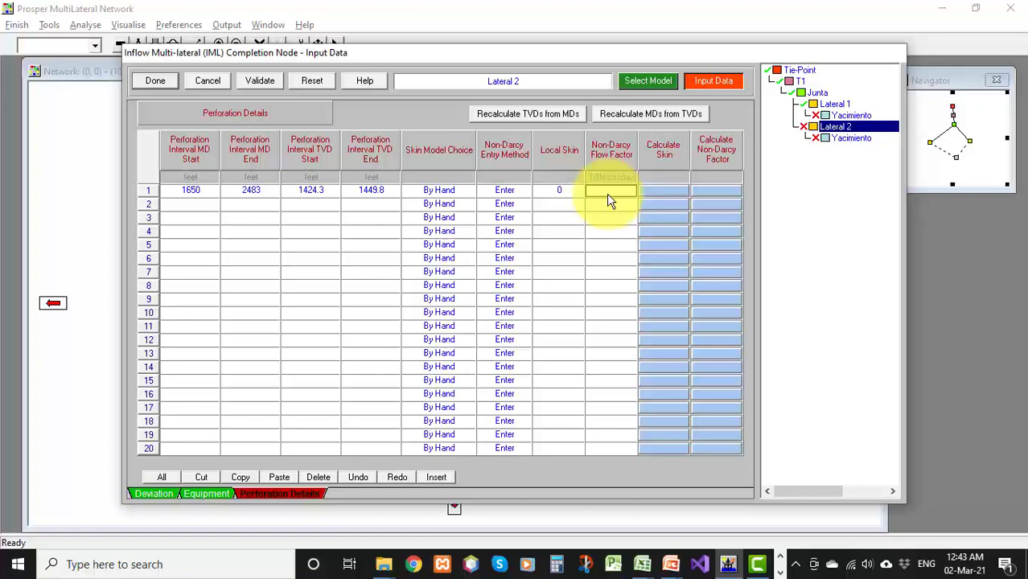
text(2.8e-10)
click(260, 83)
click(553, 306)
click(156, 81)
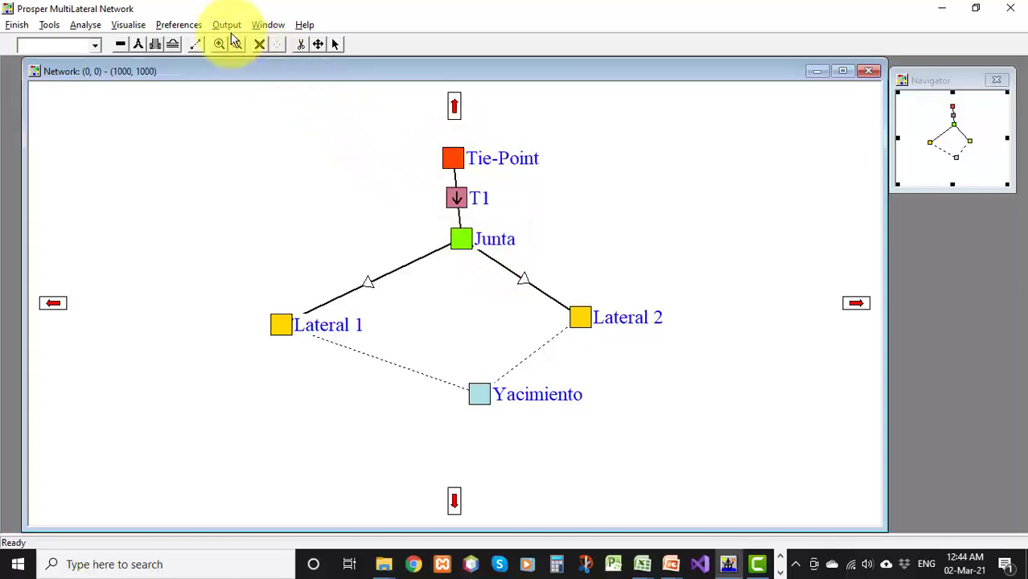
Display all views of the well trajectories and enlarge the front view
click(138, 29)
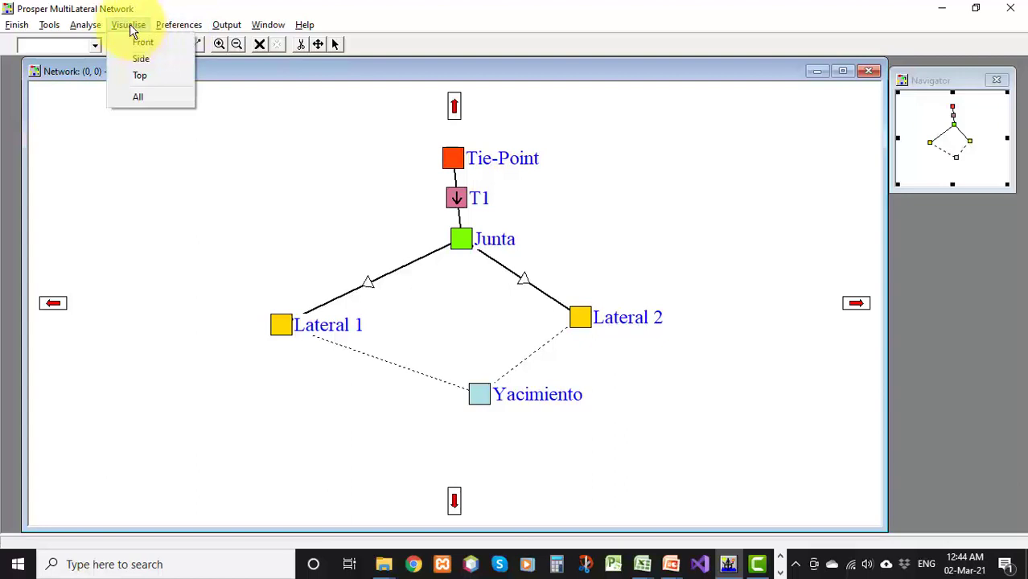
click(140, 98)
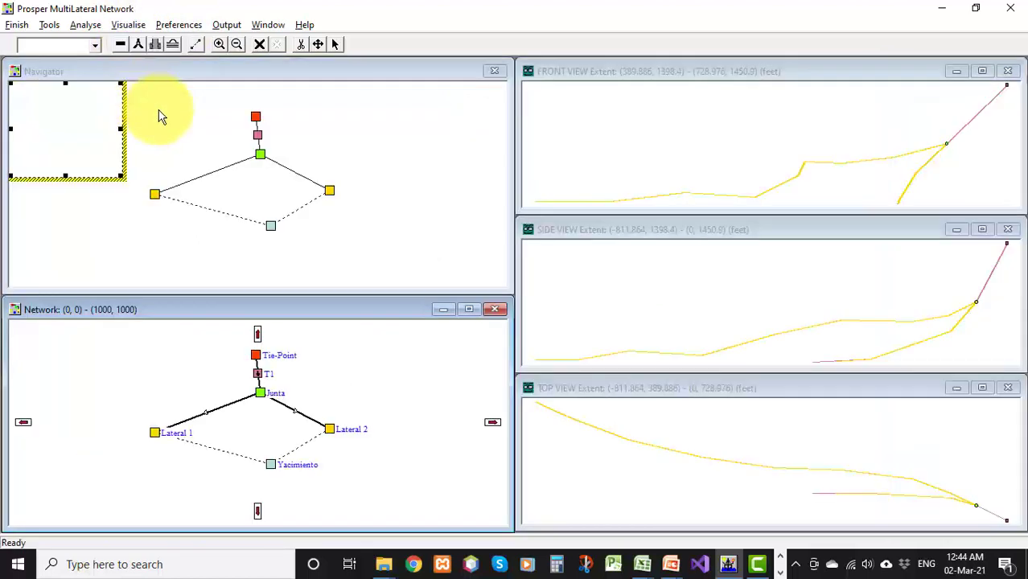
double_click(760, 74)
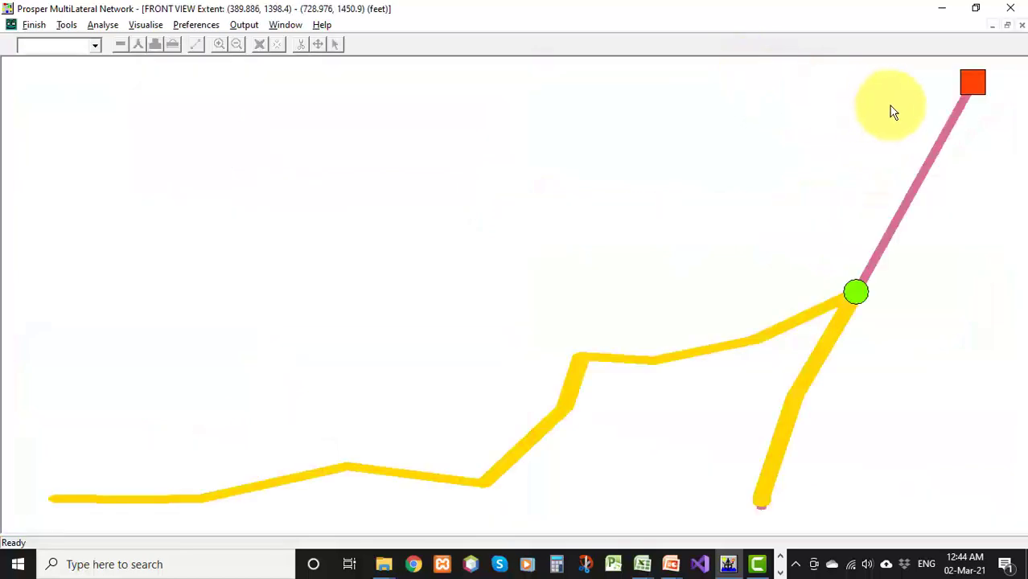
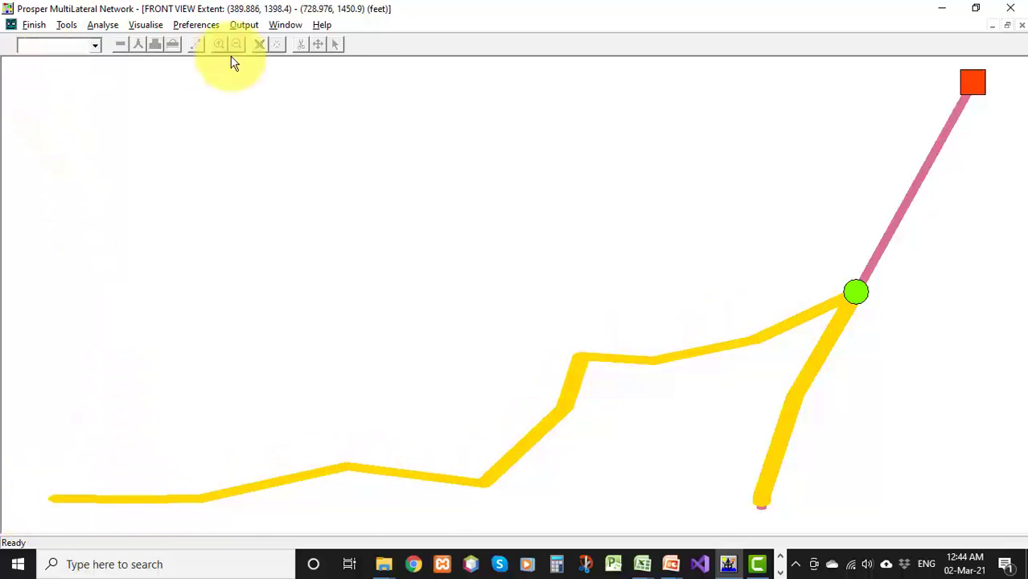
Examine the side and top trajectory views, enlarging each one in turn
click(1007, 25)
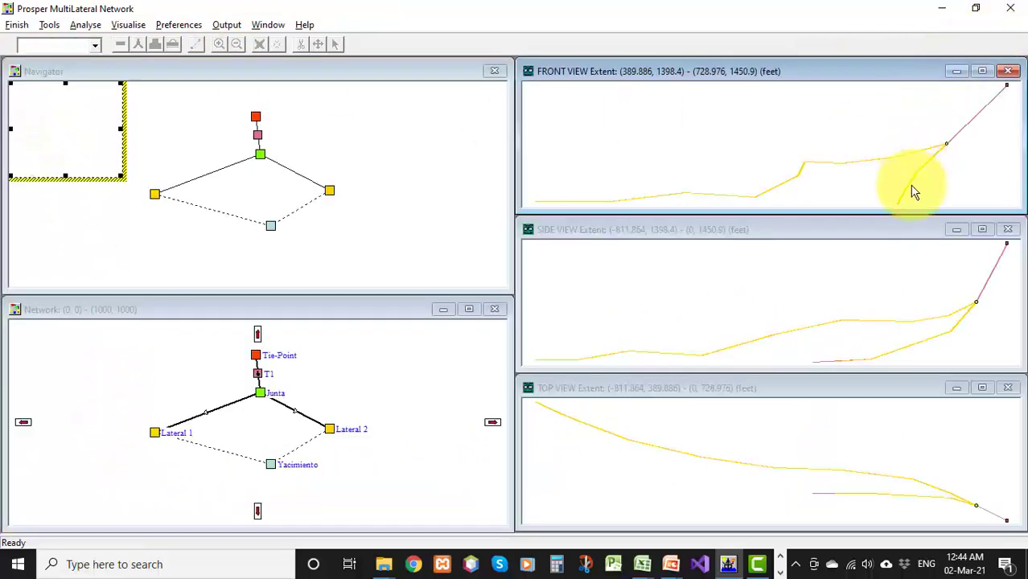
double_click(787, 230)
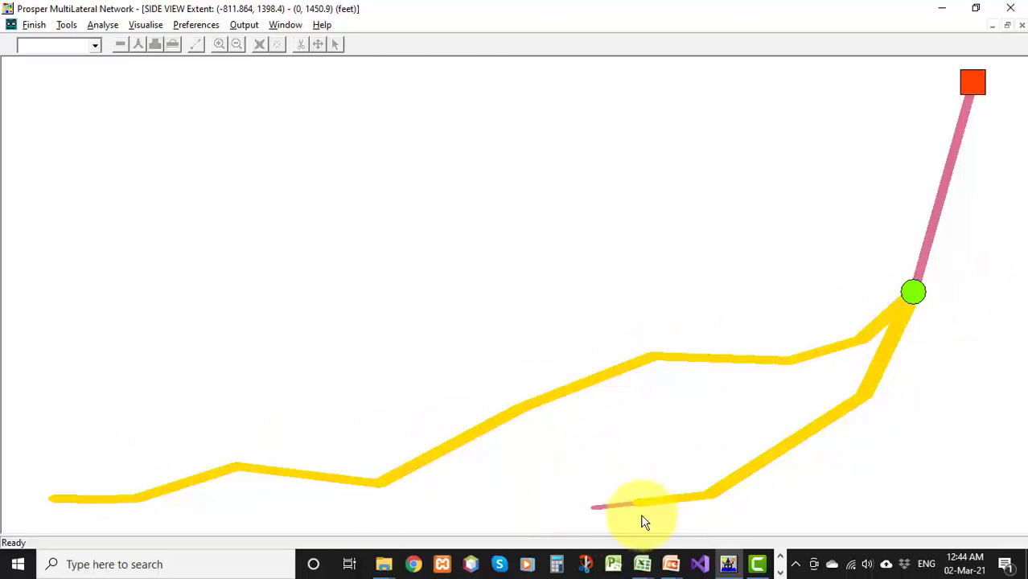
click(1007, 25)
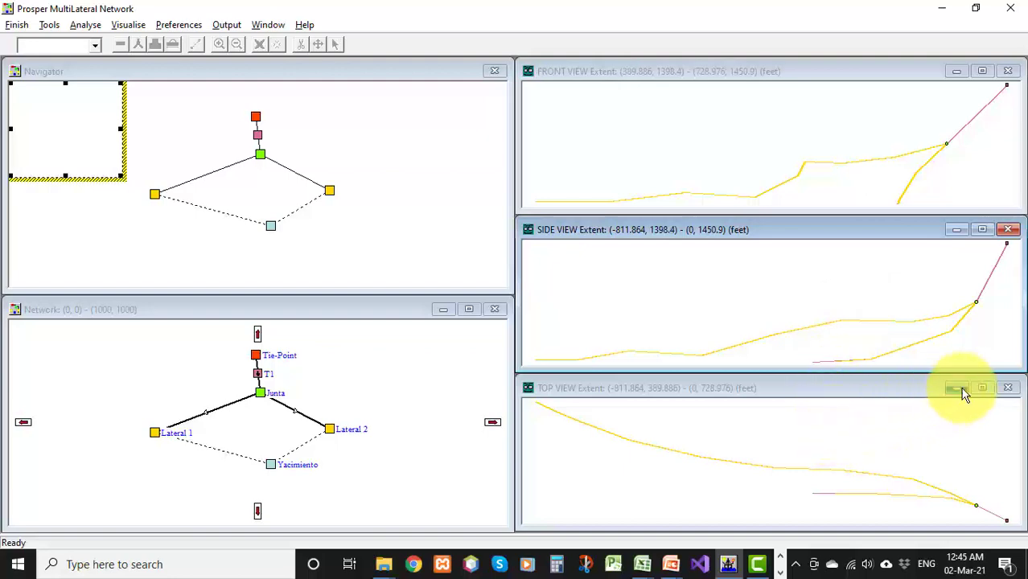
click(982, 388)
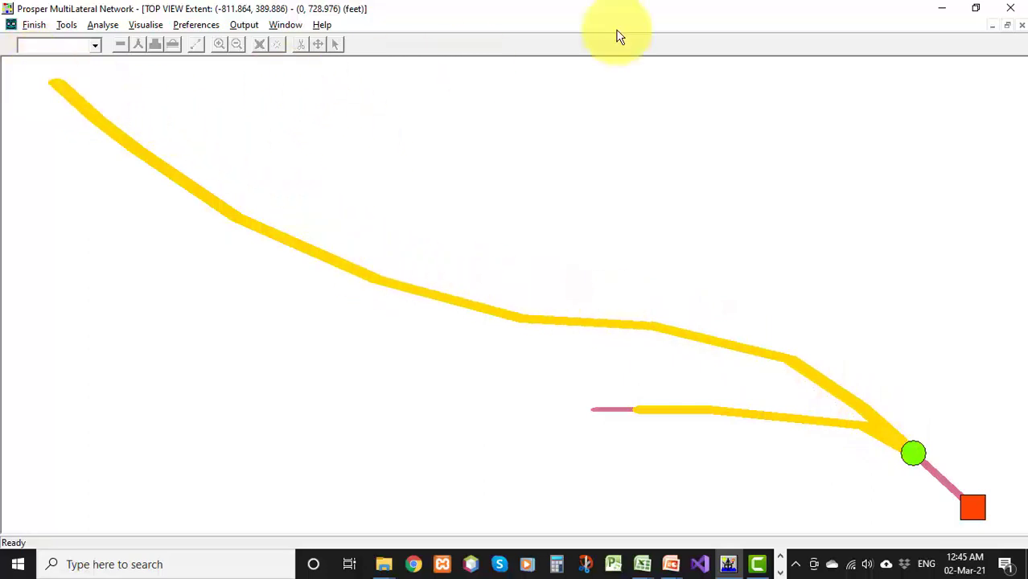
click(1007, 26)
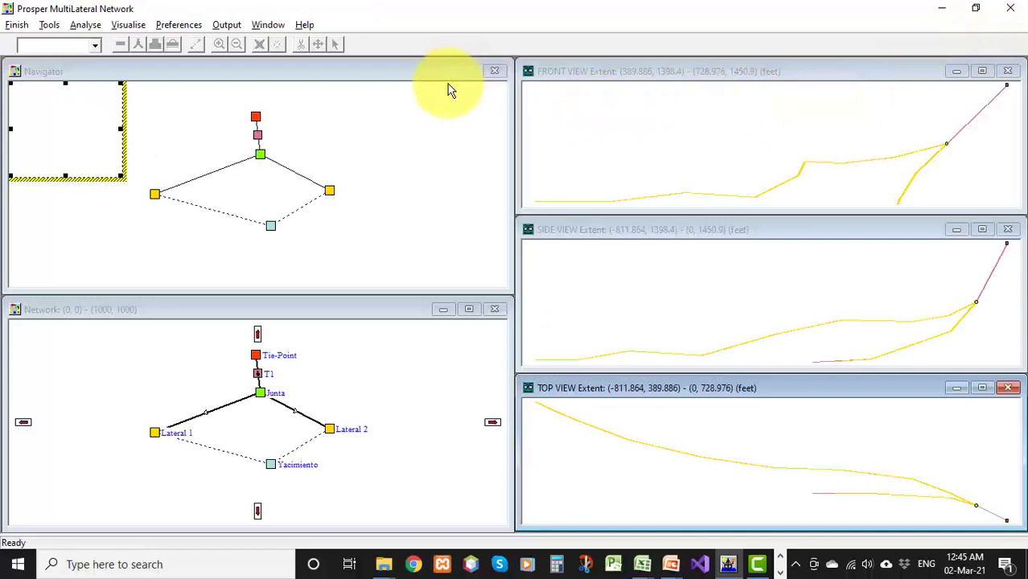
Open the Yacimiento reservoir node and select the Petroleum Experts reservoir model
click(471, 310)
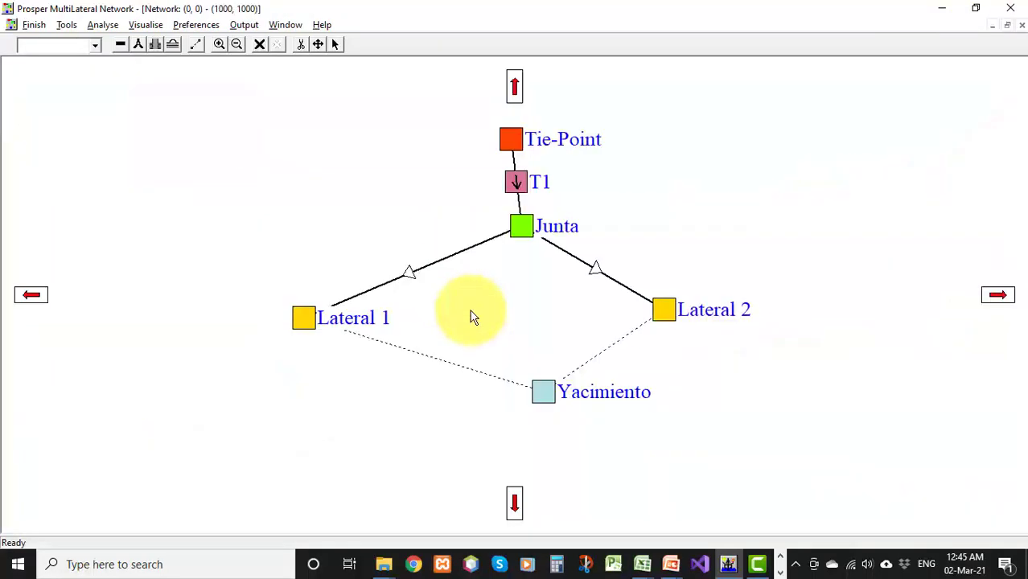
double_click(547, 391)
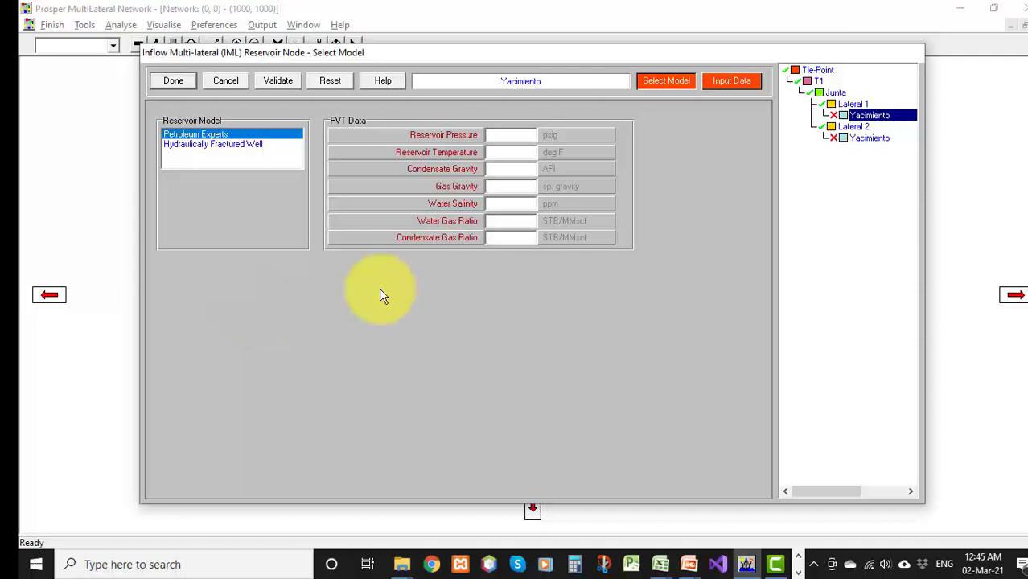
click(255, 145)
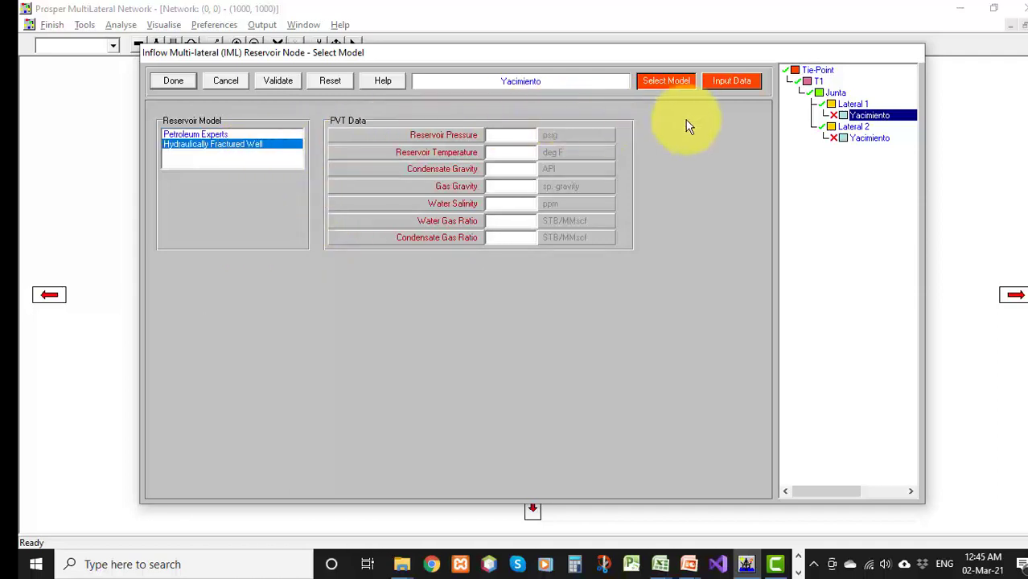
click(735, 81)
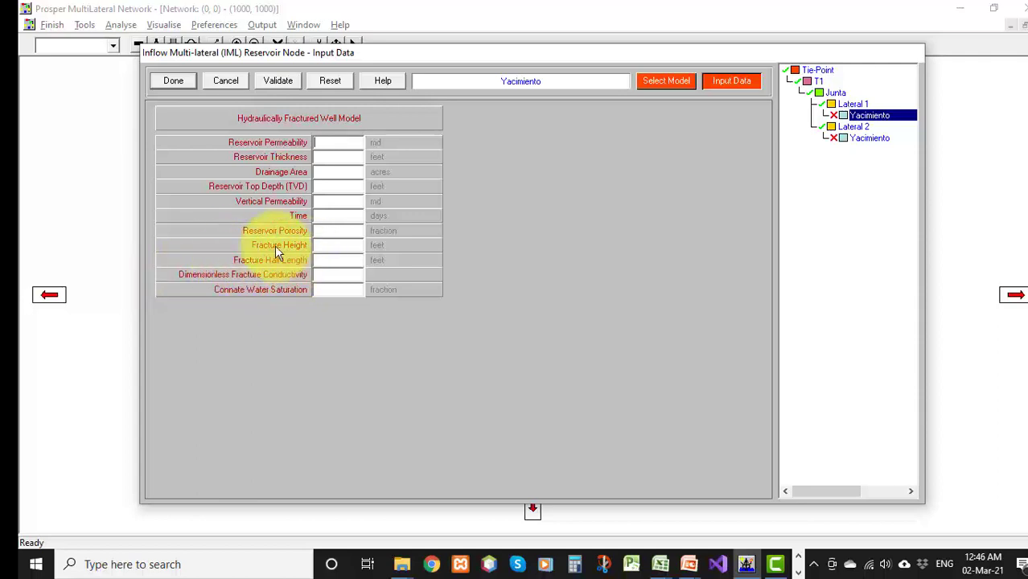
click(654, 80)
click(183, 136)
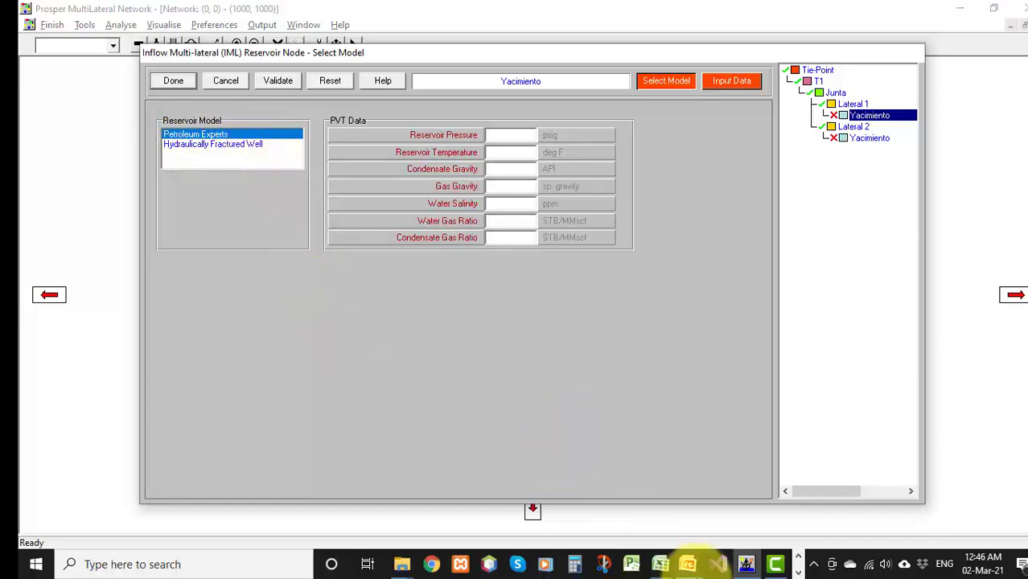
Review the reservoir and PVT data in Datos Basicos.xlsx
mouse_move(765, 567)
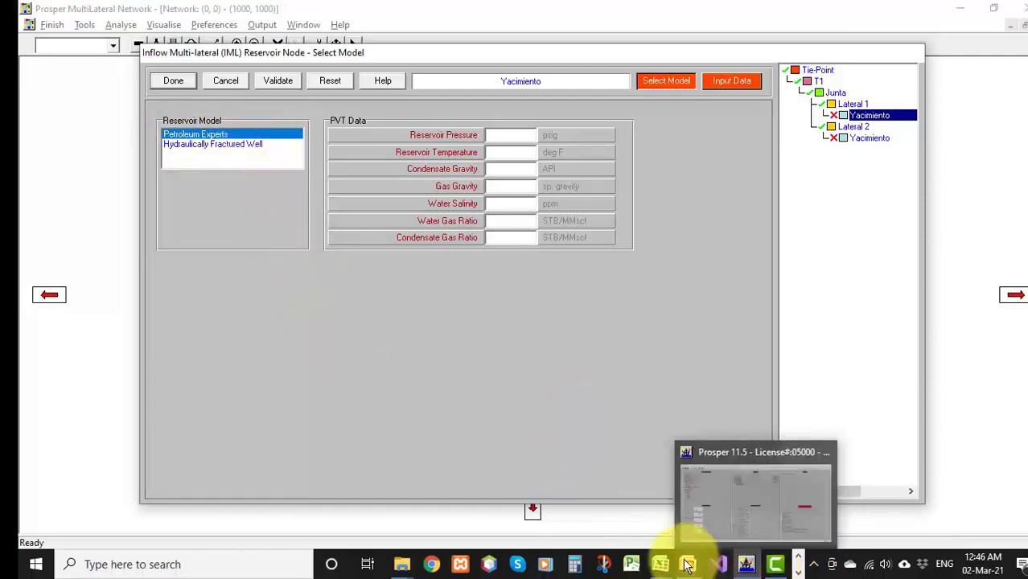
click(660, 566)
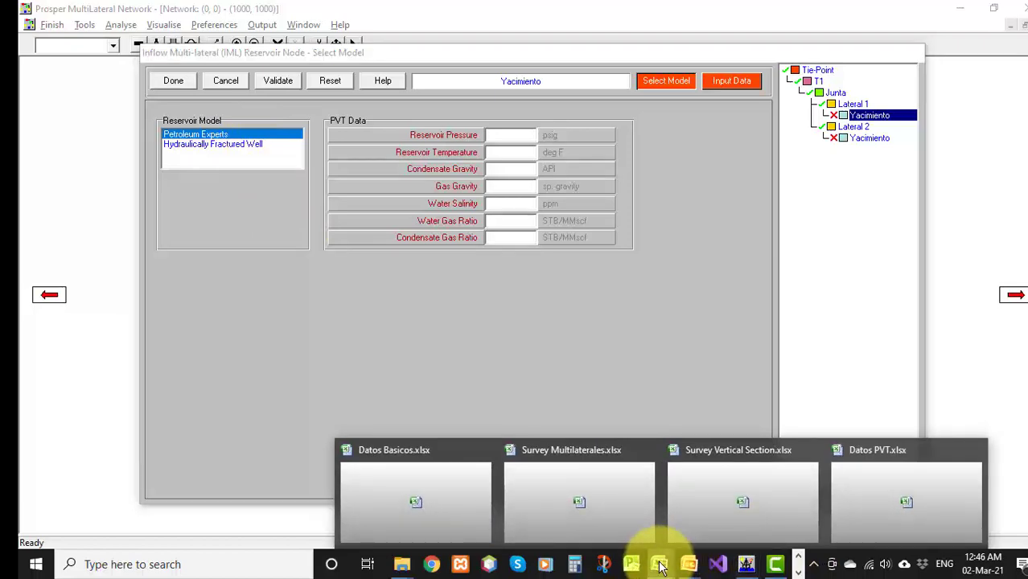
click(430, 489)
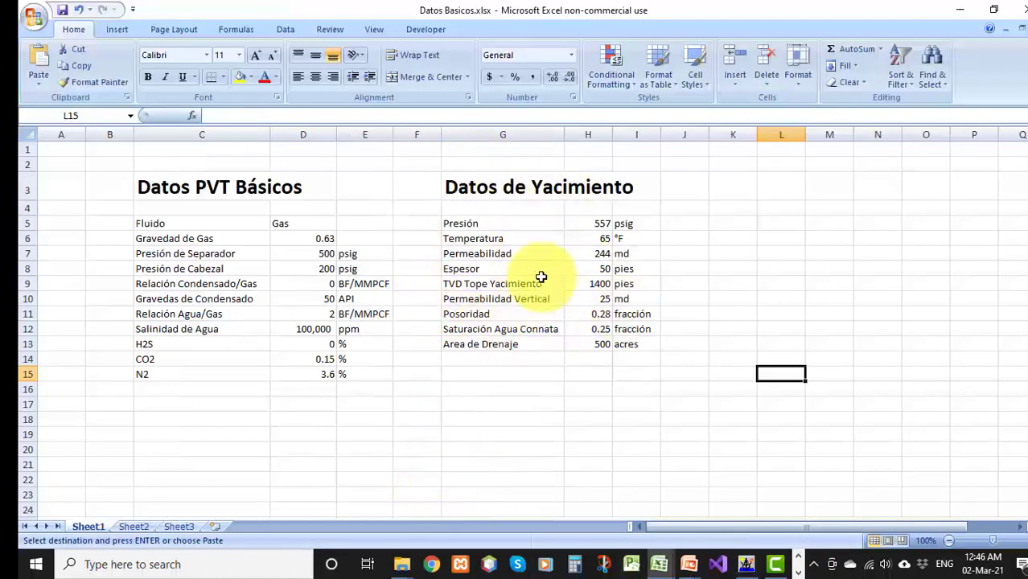
click(957, 10)
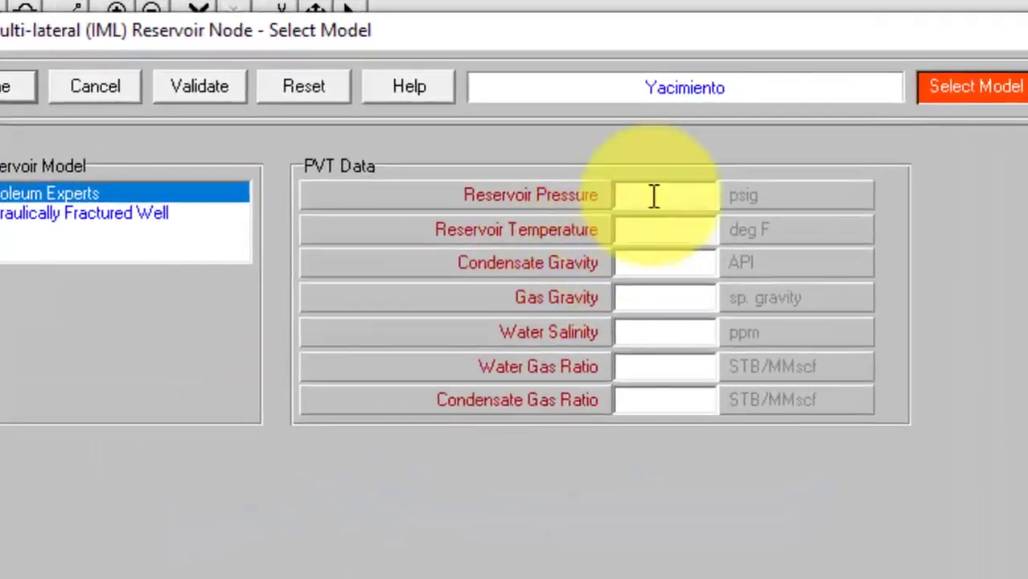
Enter reservoir PVT data: 555 psig, 65 °F, condensate gravity 45 API, gas gravity 0.63, salinity 10000 ppm, WGR 2, CGR 0
click(651, 195)
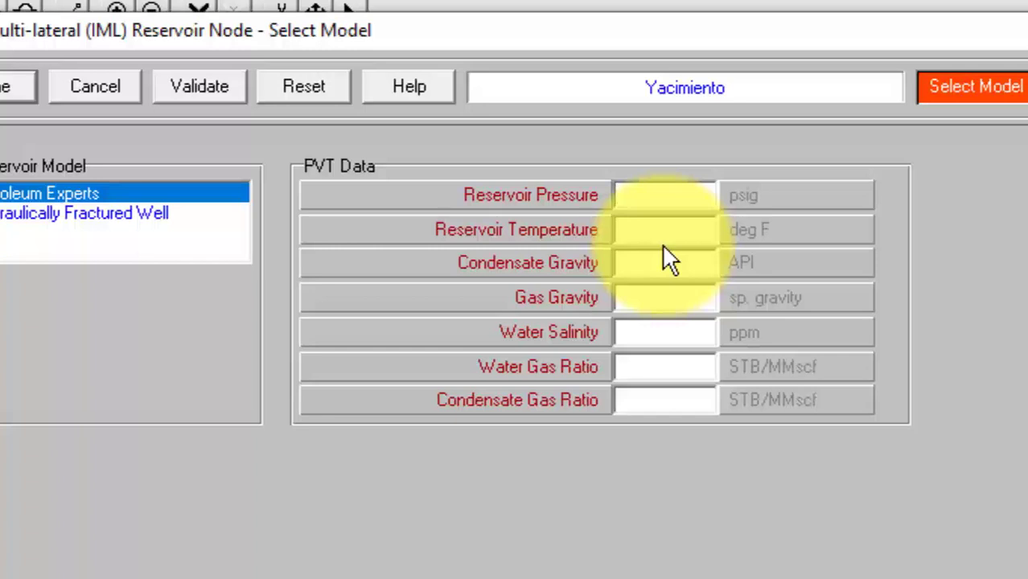
text(555)
click(684, 231)
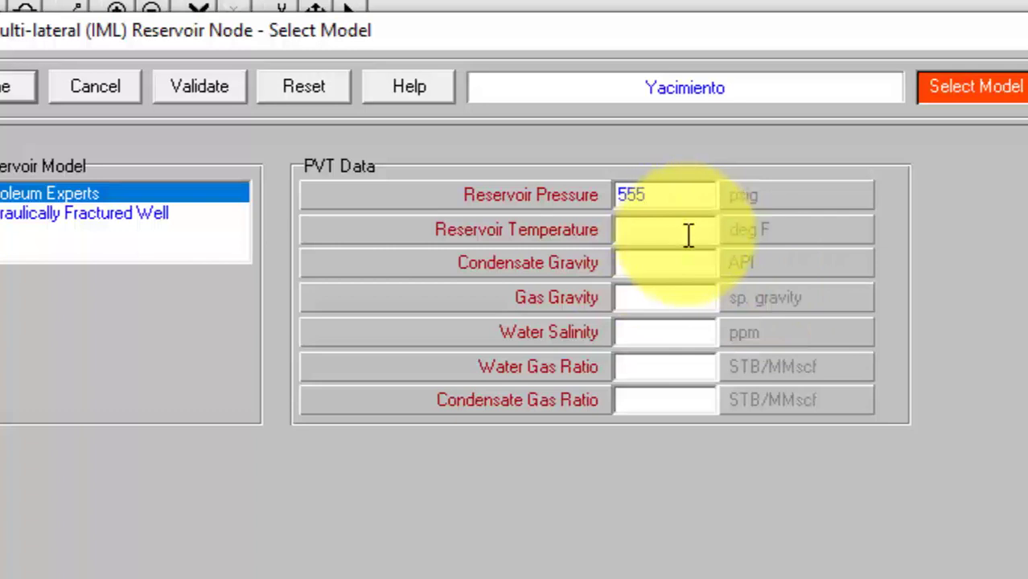
text(65)
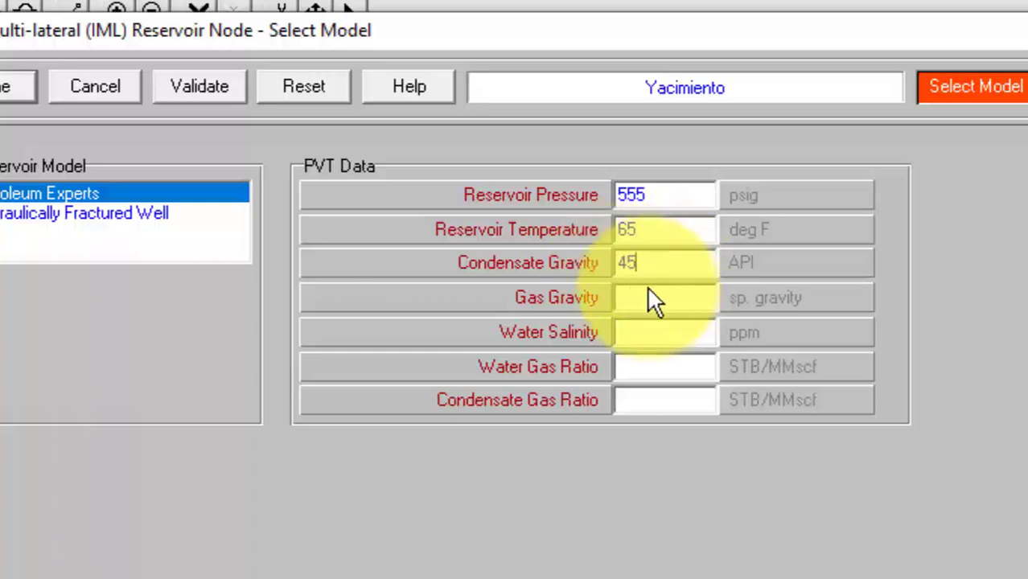
text(0.63)
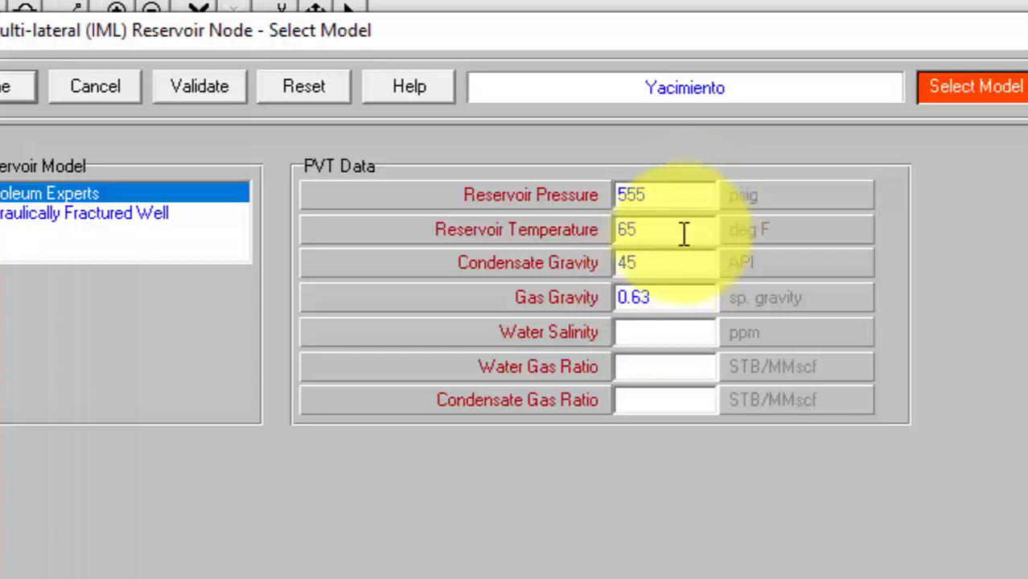
click(648, 333)
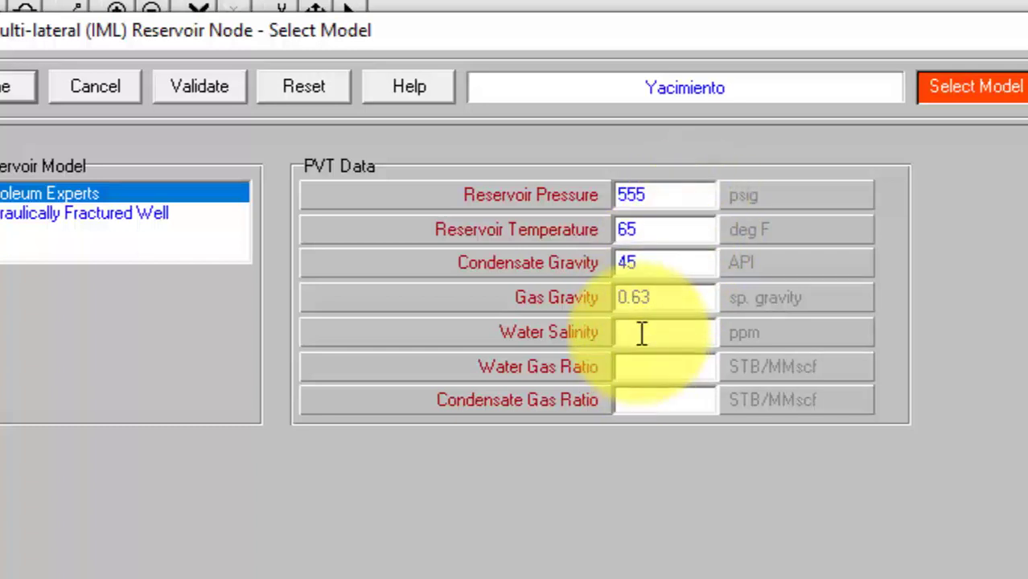
text(10000)
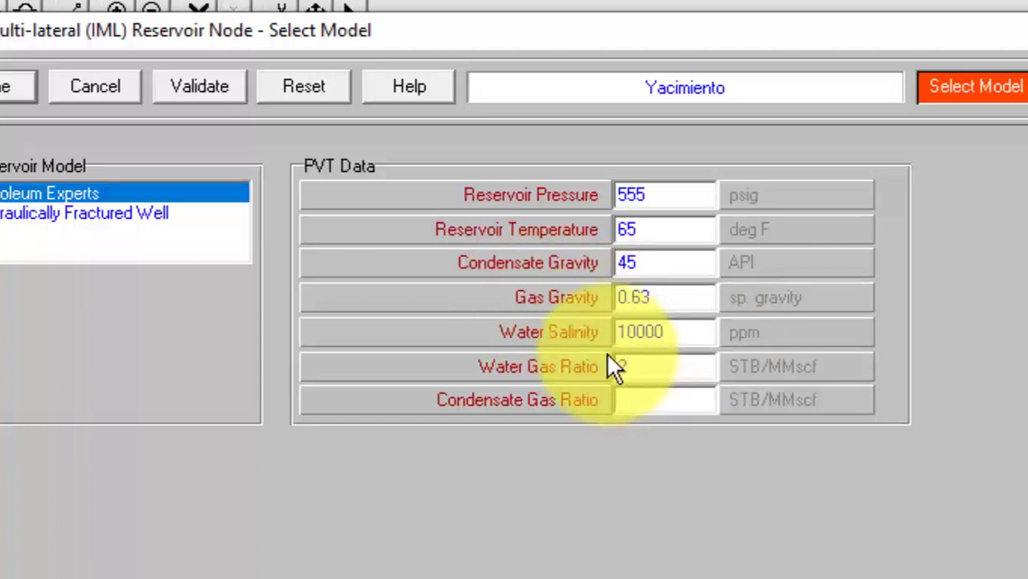
click(642, 400)
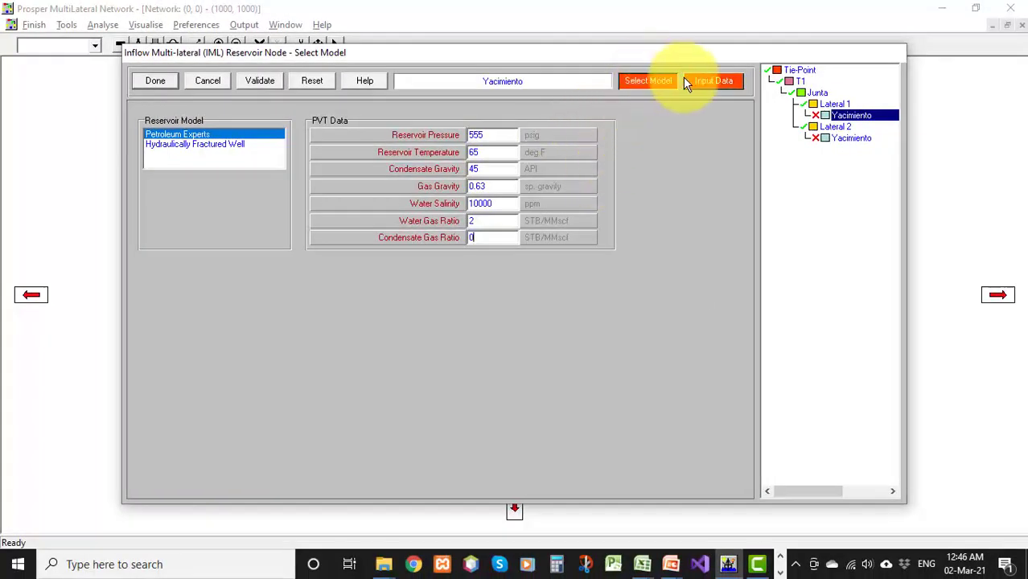
Enter reservoir permeability 244 md, thickness 50 ft, drainage area 500 acres and top depth 1400 ft TVD
click(712, 80)
click(329, 145)
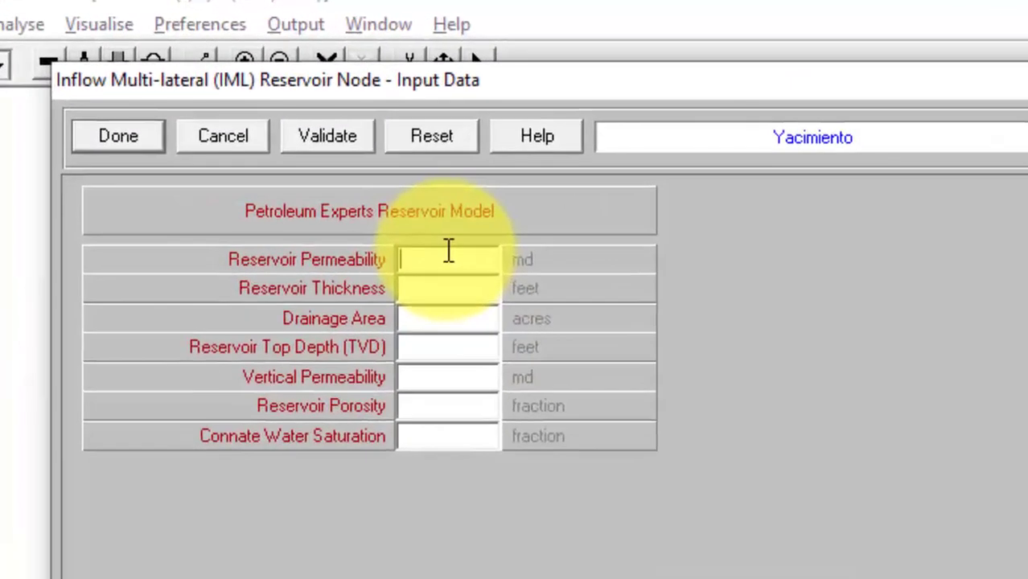
text(244)
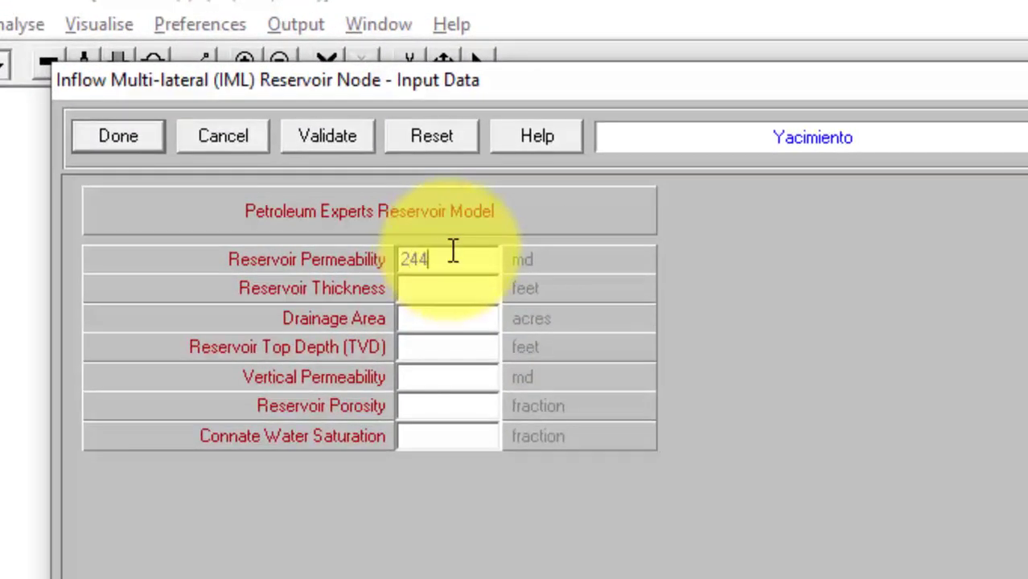
click(464, 291)
text(50)
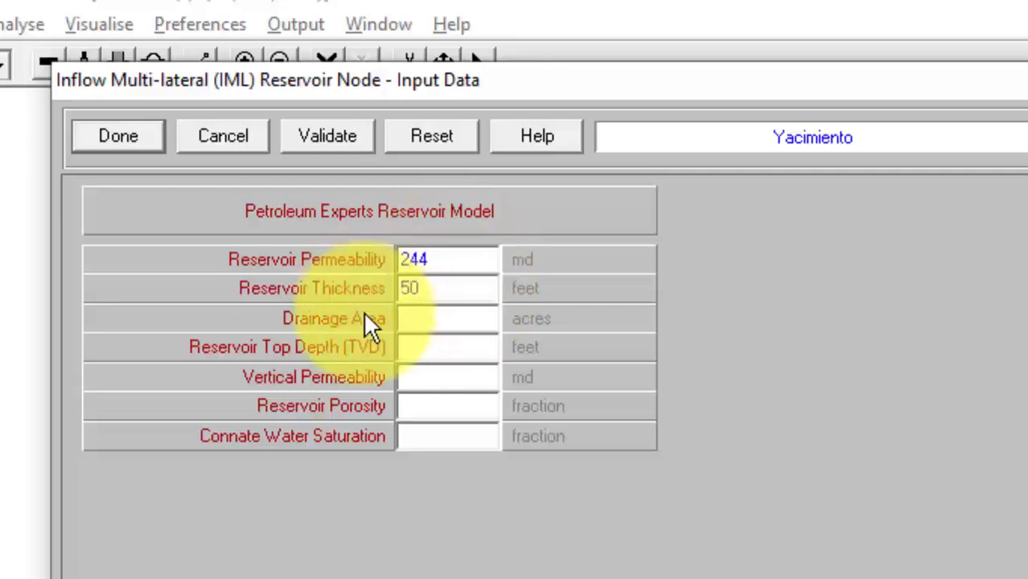
click(420, 315)
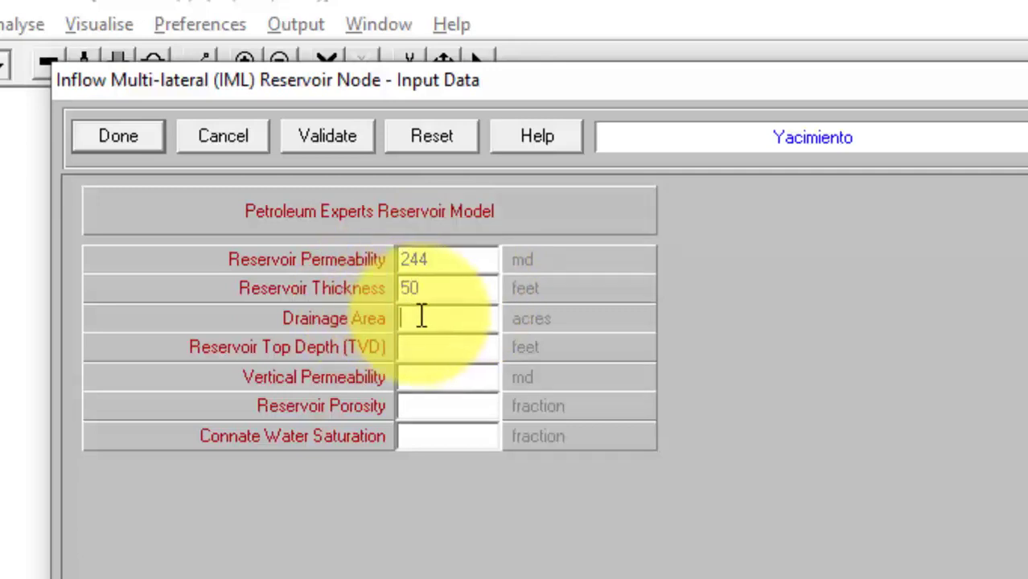
text(500)
click(429, 344)
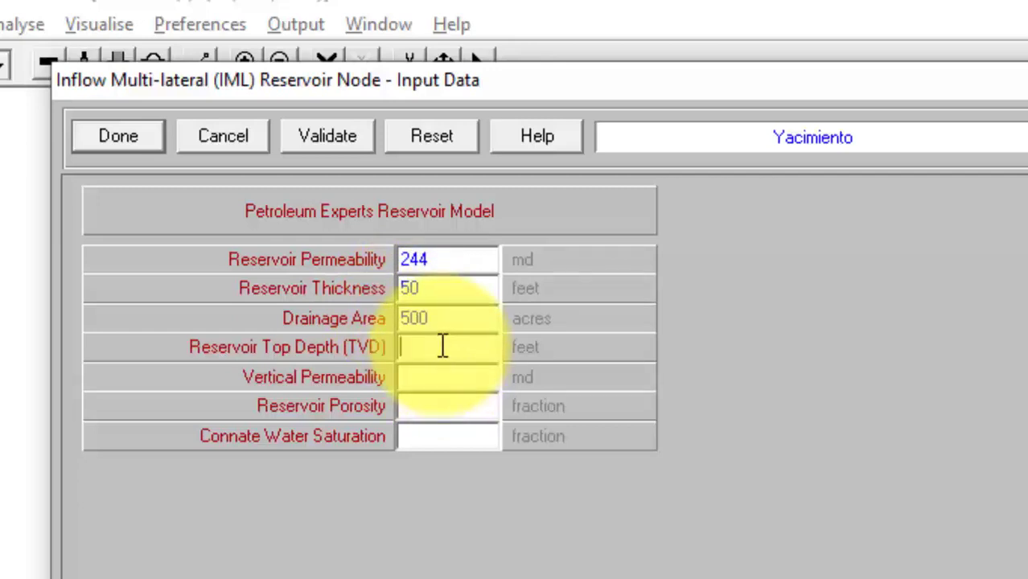
text(1400)
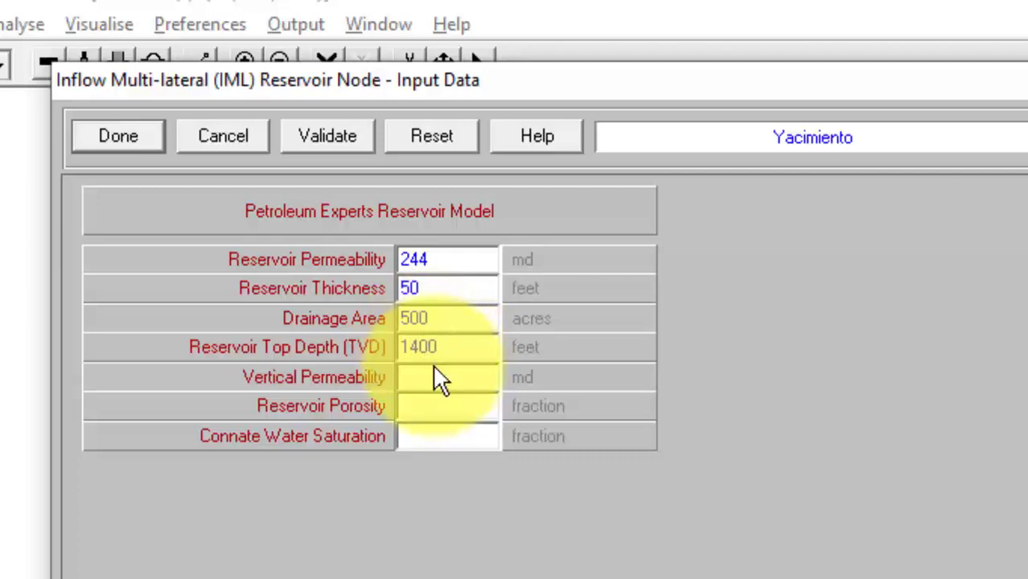
Enter vertical permeability 25 md, porosity 0.28 and connate water saturation 0.25
click(432, 385)
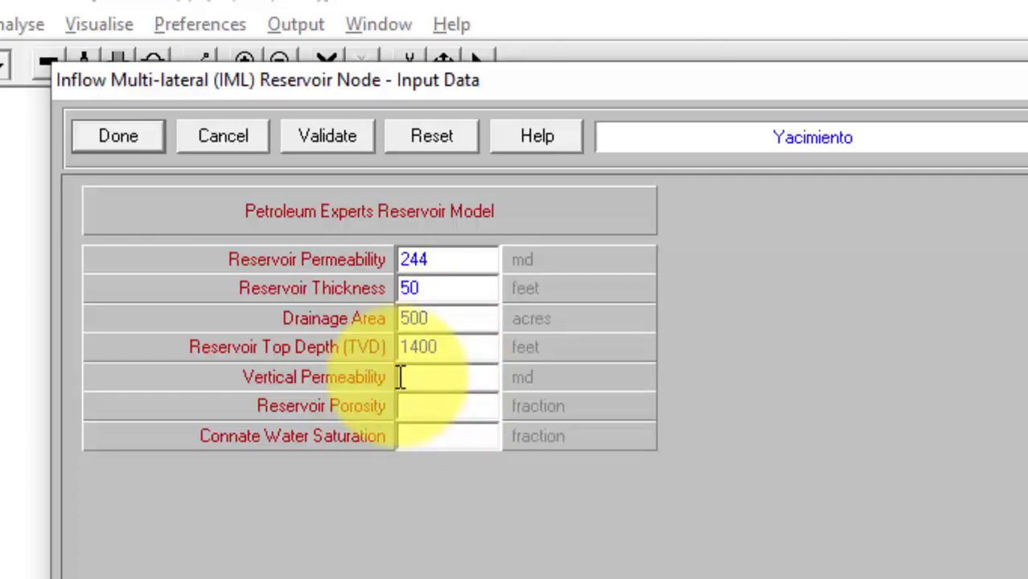
text(25)
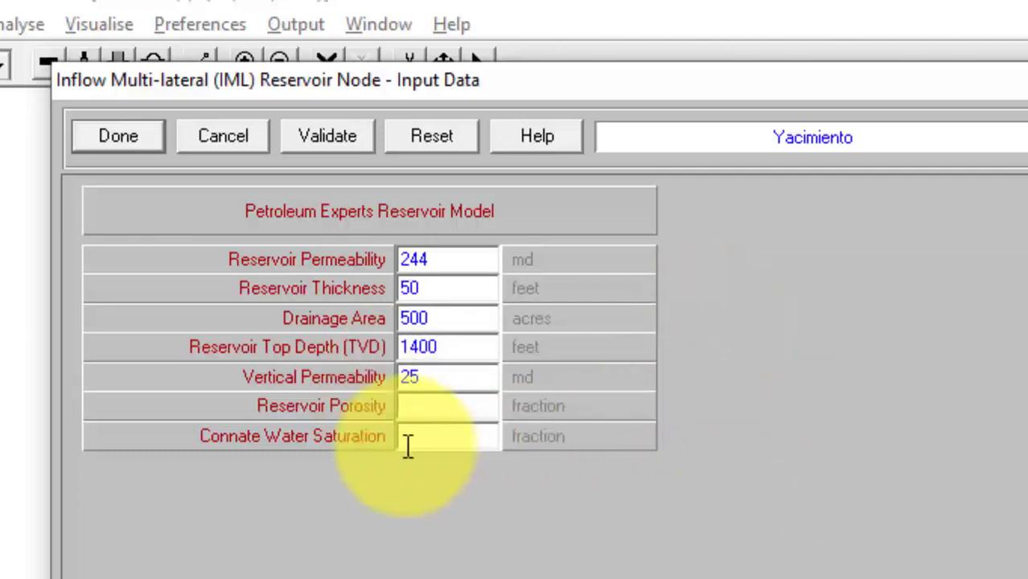
click(439, 404)
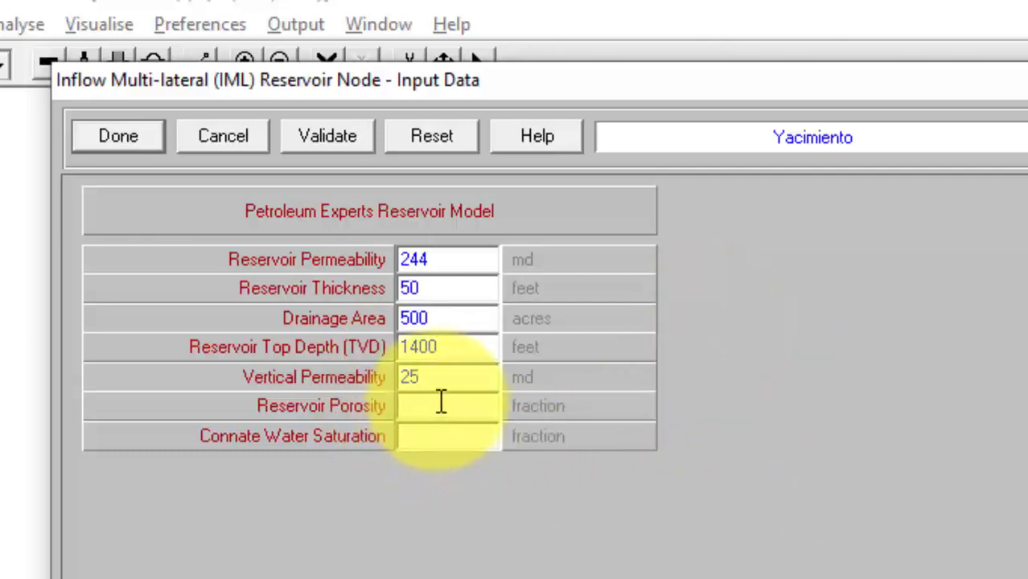
text(0.28)
click(428, 437)
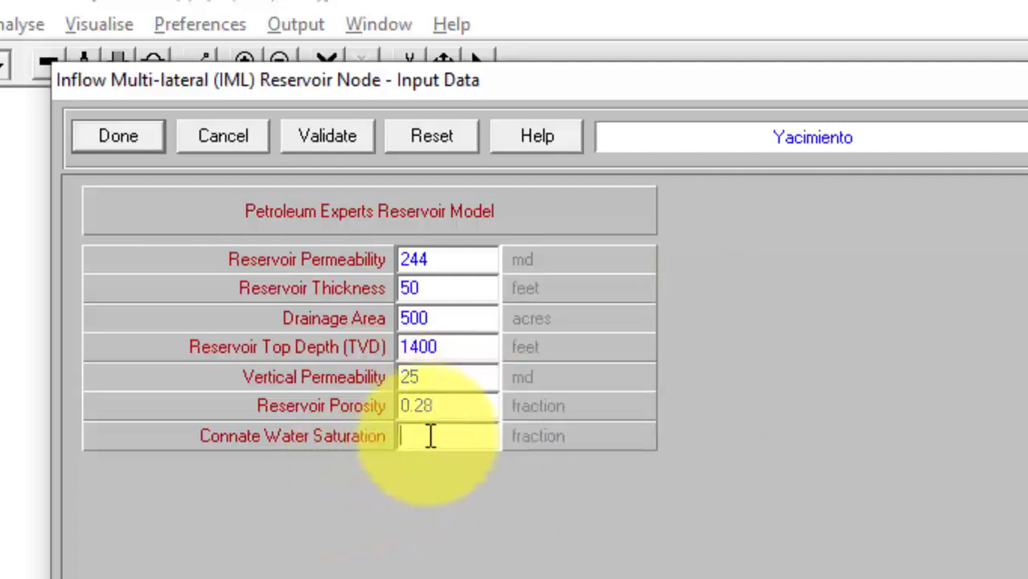
text(0.254)
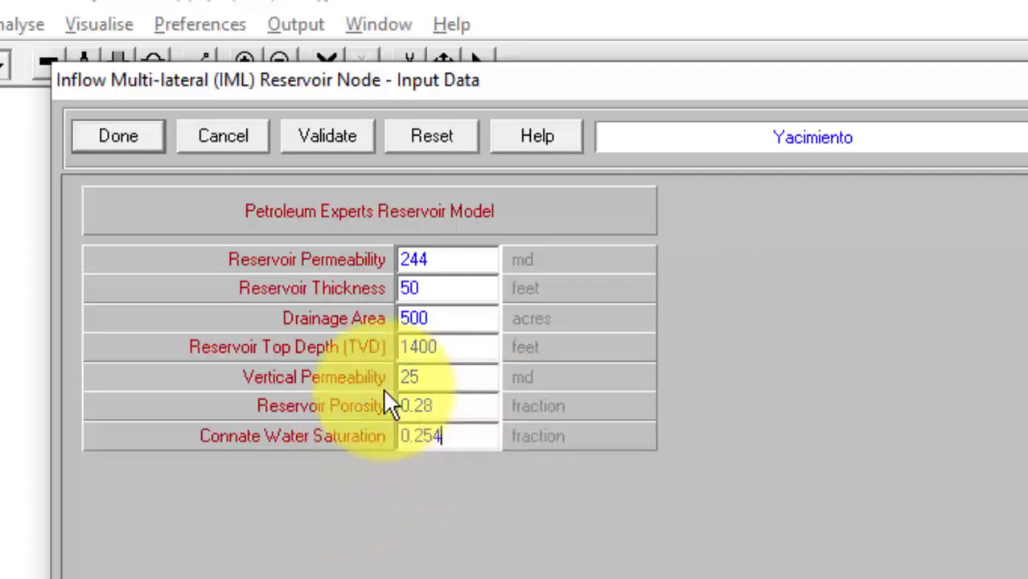
key(BackSpace)
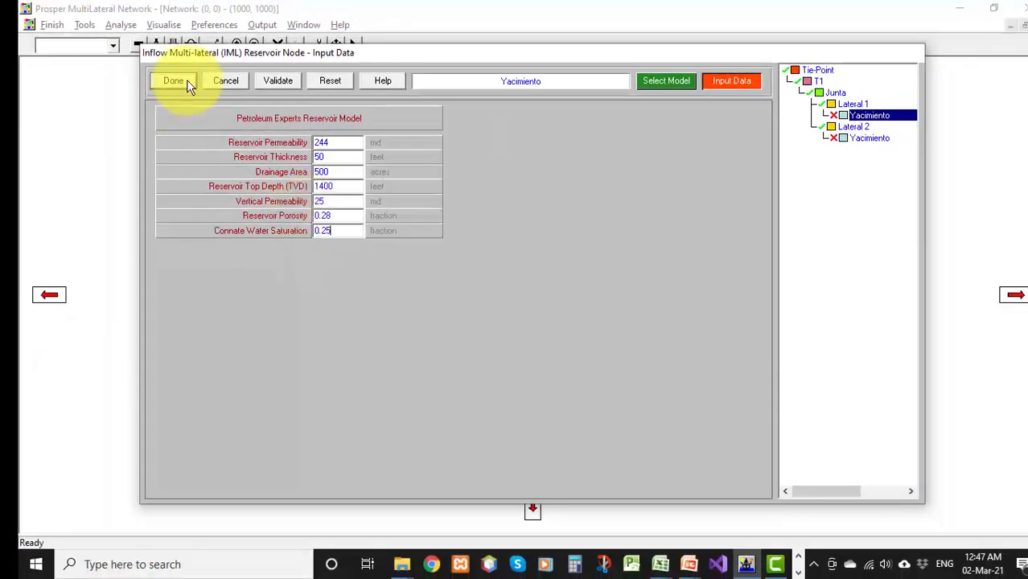
Validate the reservoir node data and close the dialog
click(280, 82)
click(568, 304)
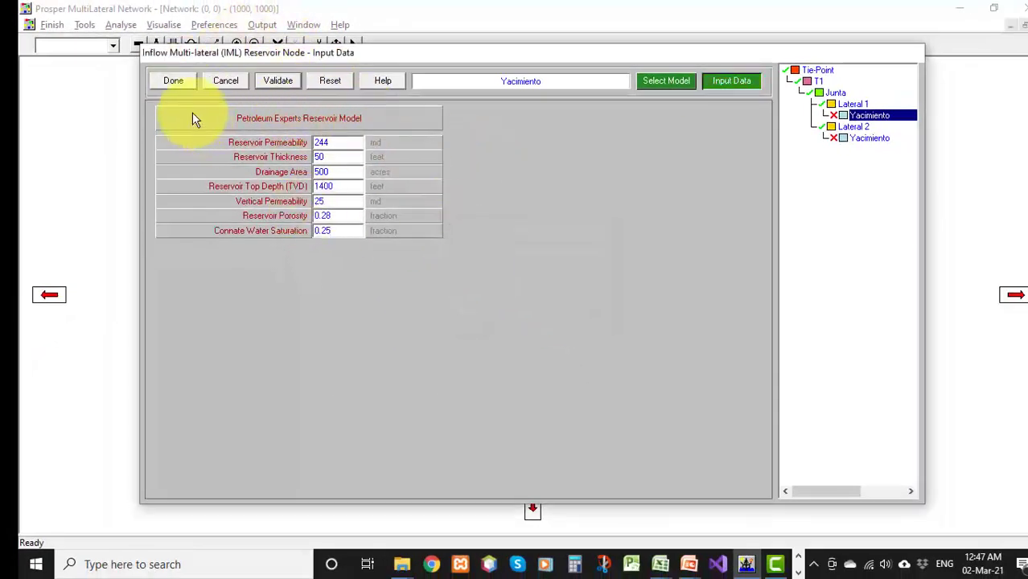
click(184, 84)
click(174, 81)
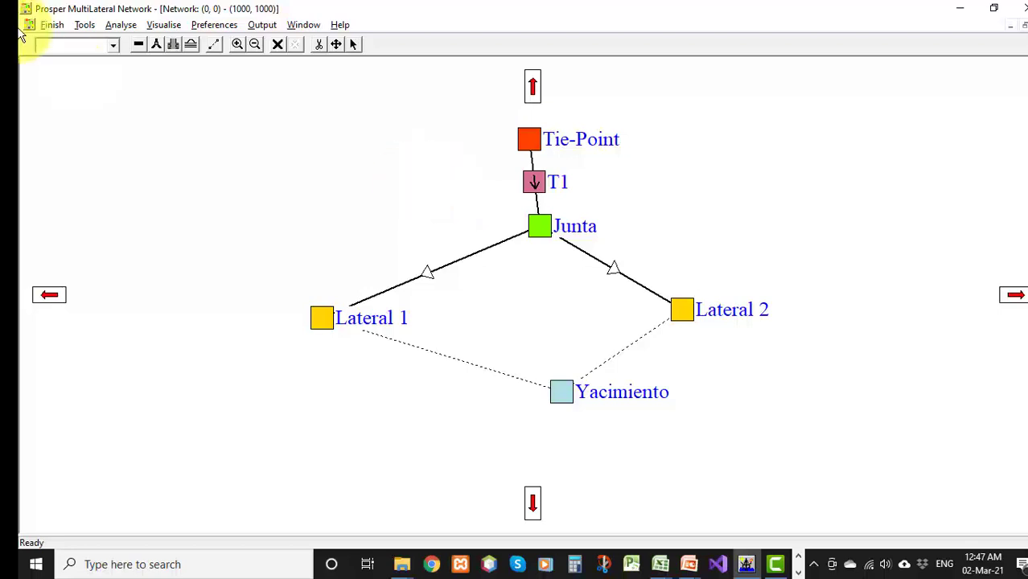
Display all trajectory views of the multilateral network and inspect the front and side views enlarged
click(157, 26)
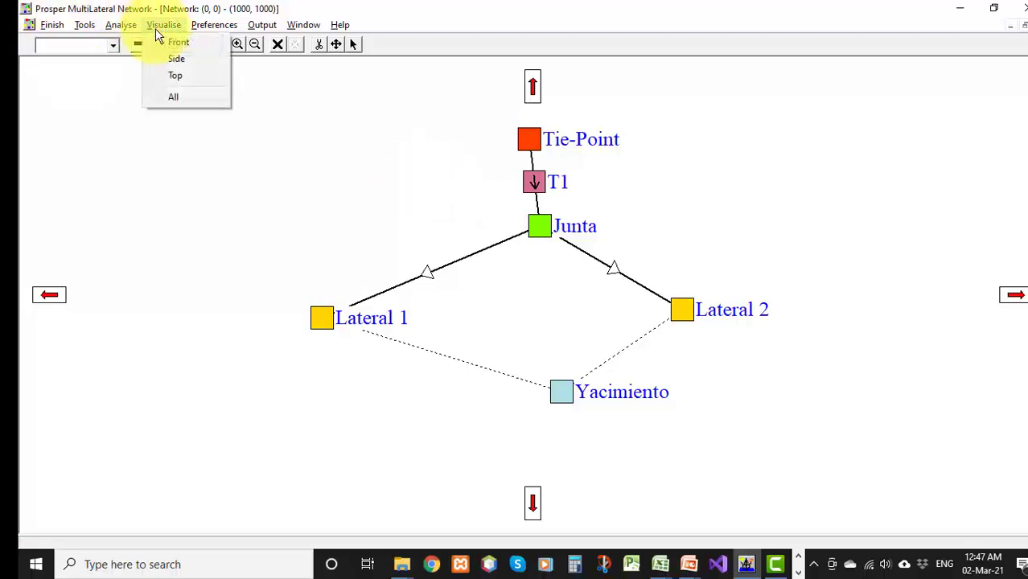
click(170, 95)
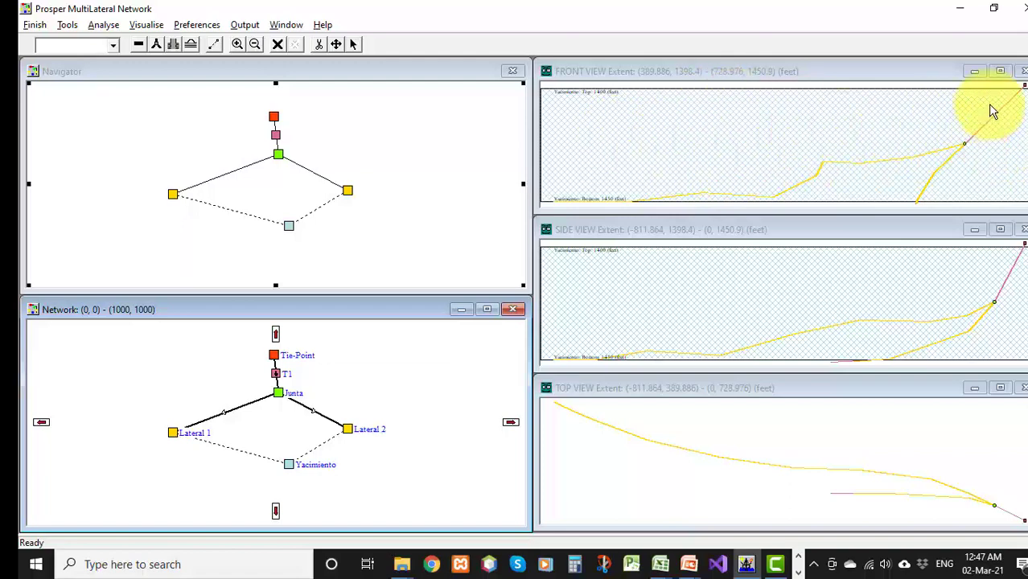
click(1000, 70)
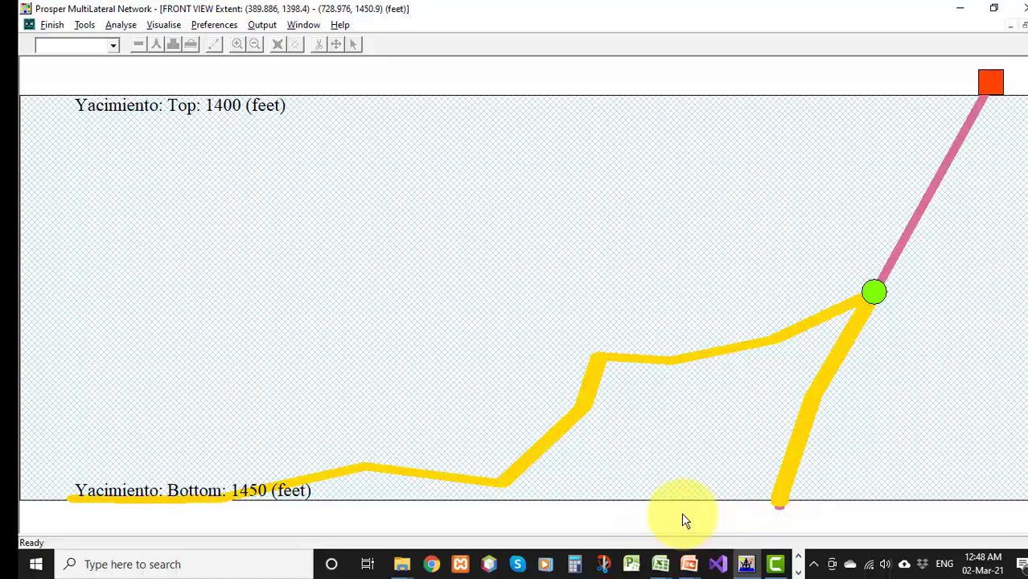
click(1023, 27)
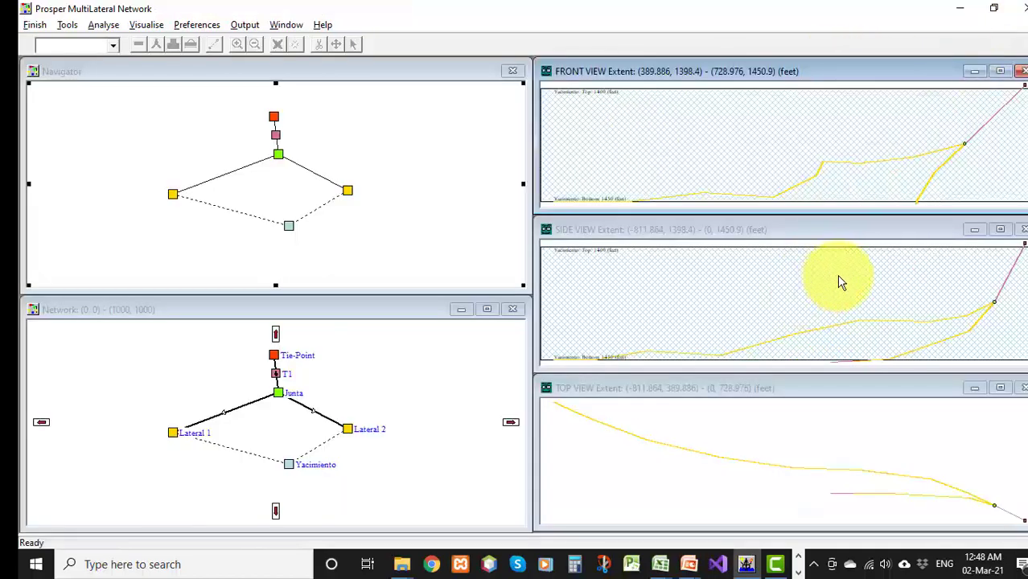
click(1000, 229)
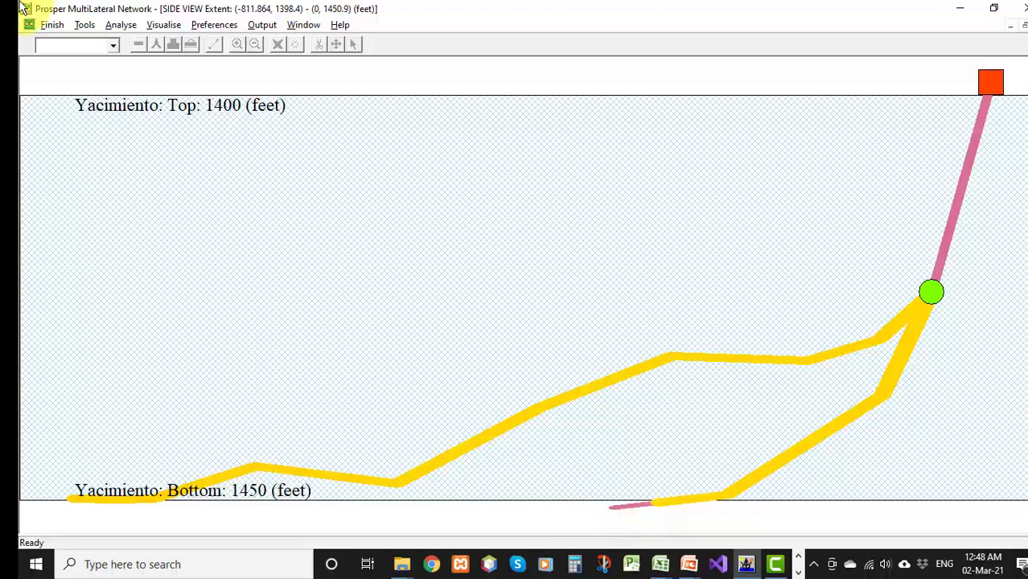
click(1024, 26)
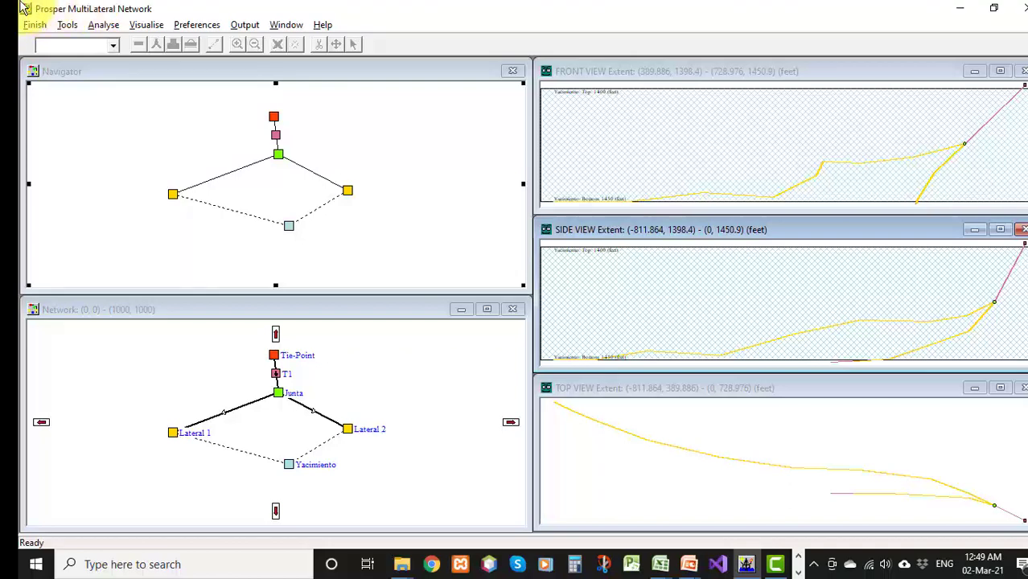
Calculate the multilateral inflow as a Curve and view the resulting inflow plot enlarged before closing it
click(113, 30)
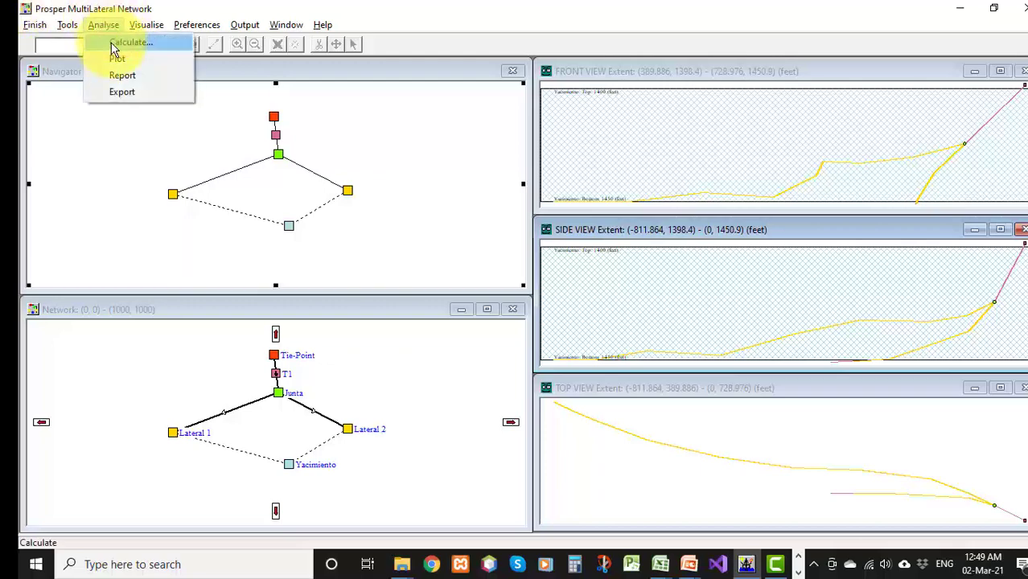
click(120, 42)
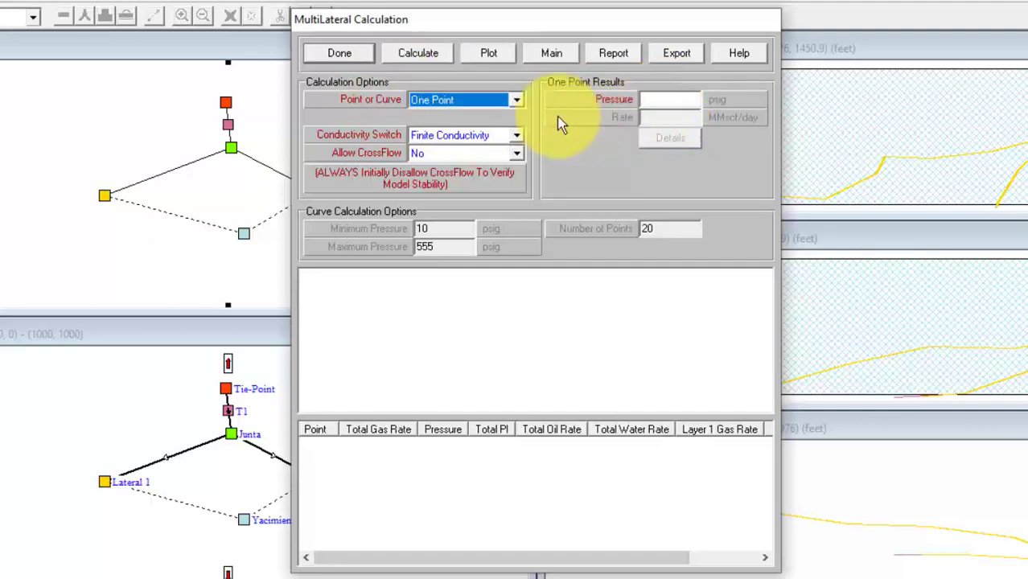
click(489, 98)
click(490, 129)
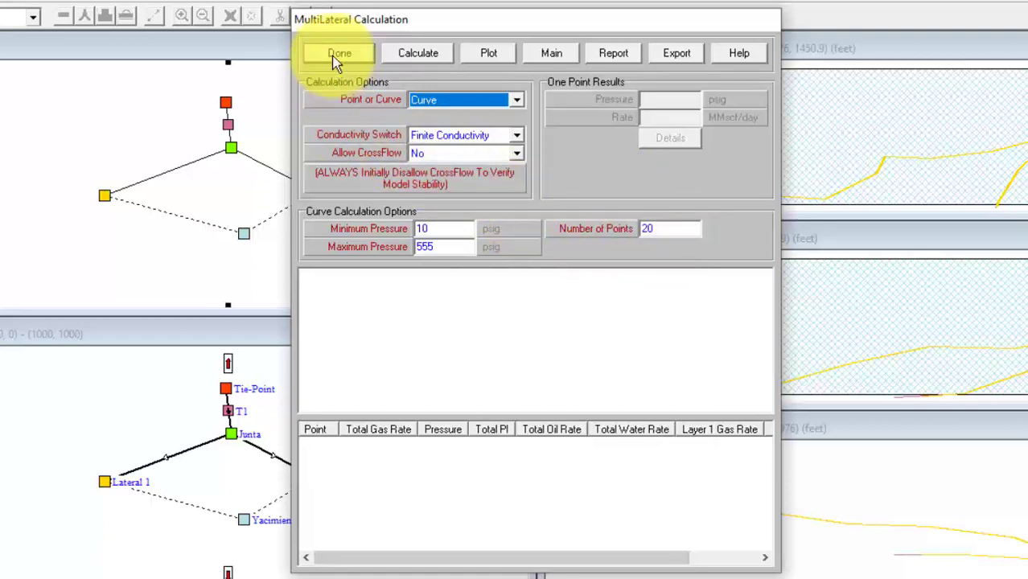
click(415, 56)
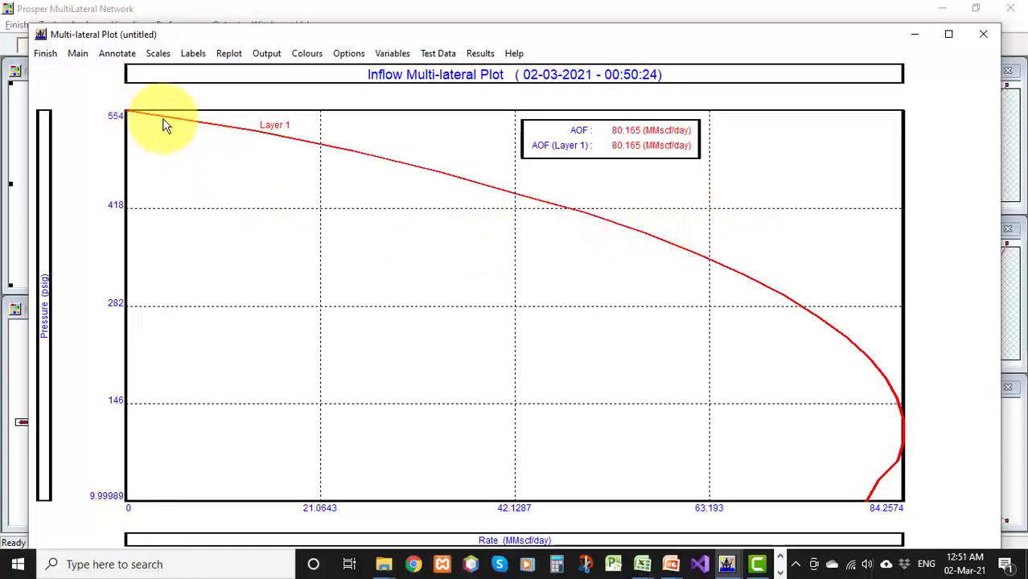
click(948, 34)
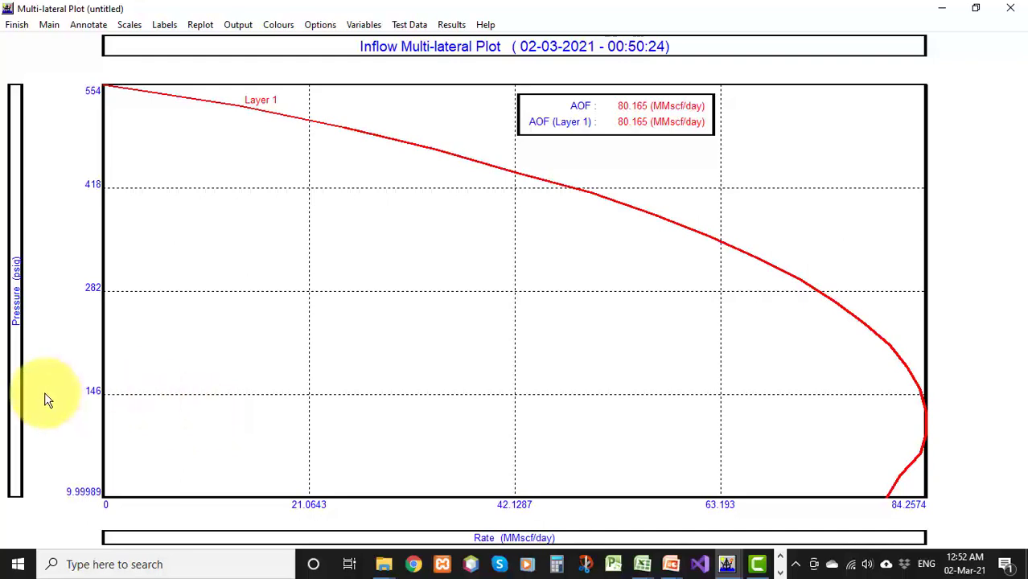
click(21, 27)
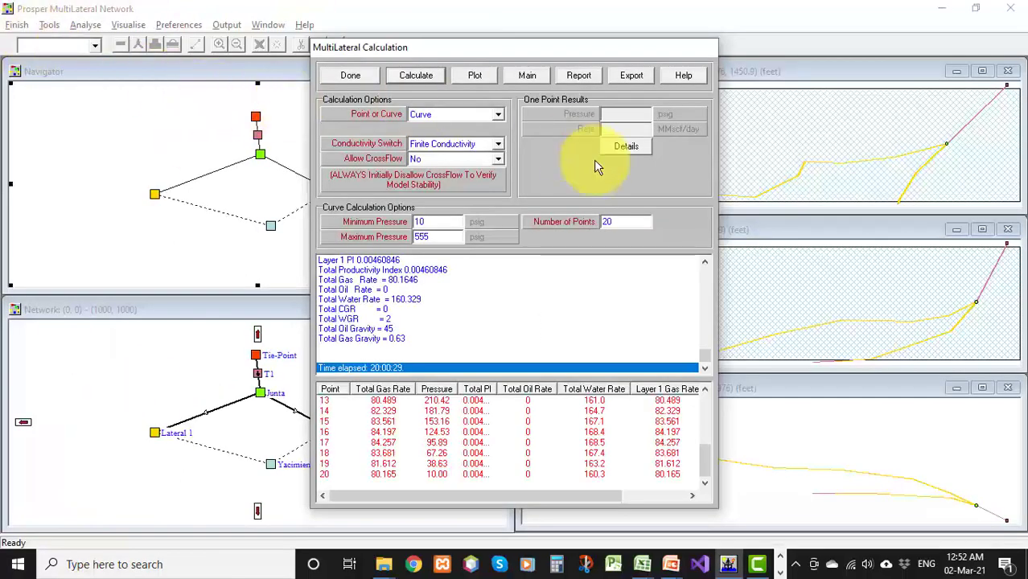
Close the multilateral calculation and finish the network with Done
click(350, 80)
click(22, 27)
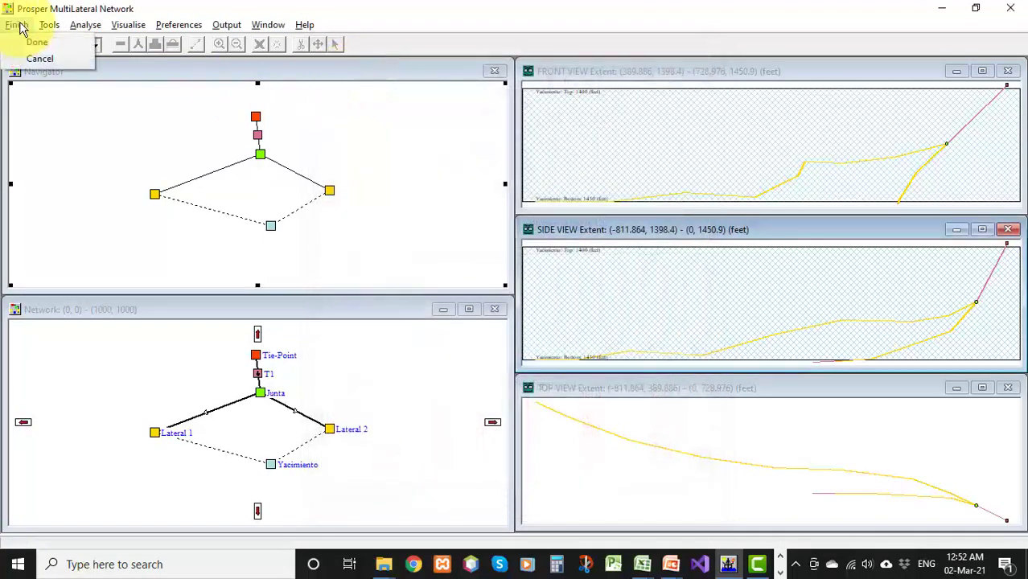
click(37, 45)
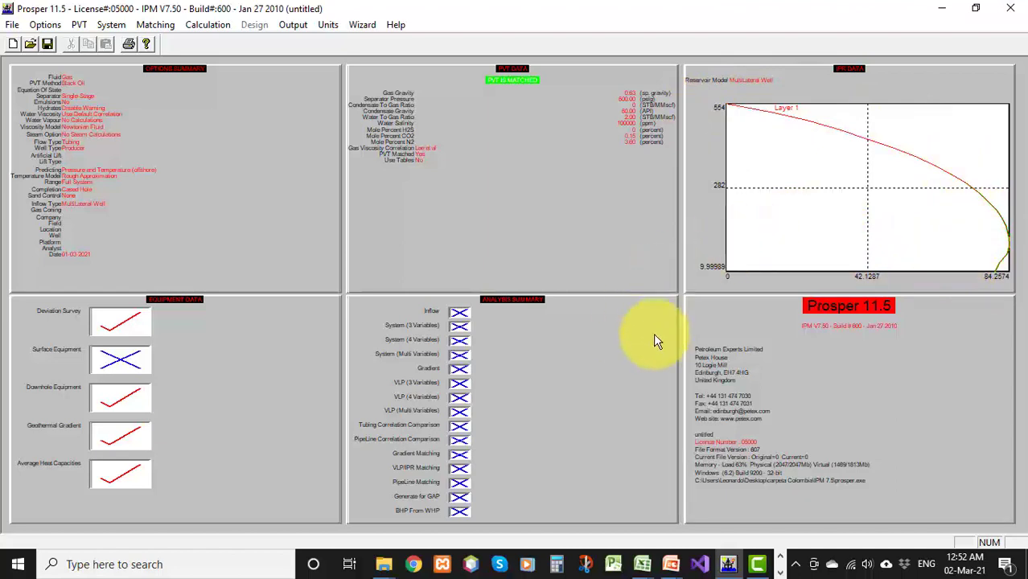
Run a System 3 Variables calculation with top node pressure 200 psig and no sensitivity variables
click(459, 326)
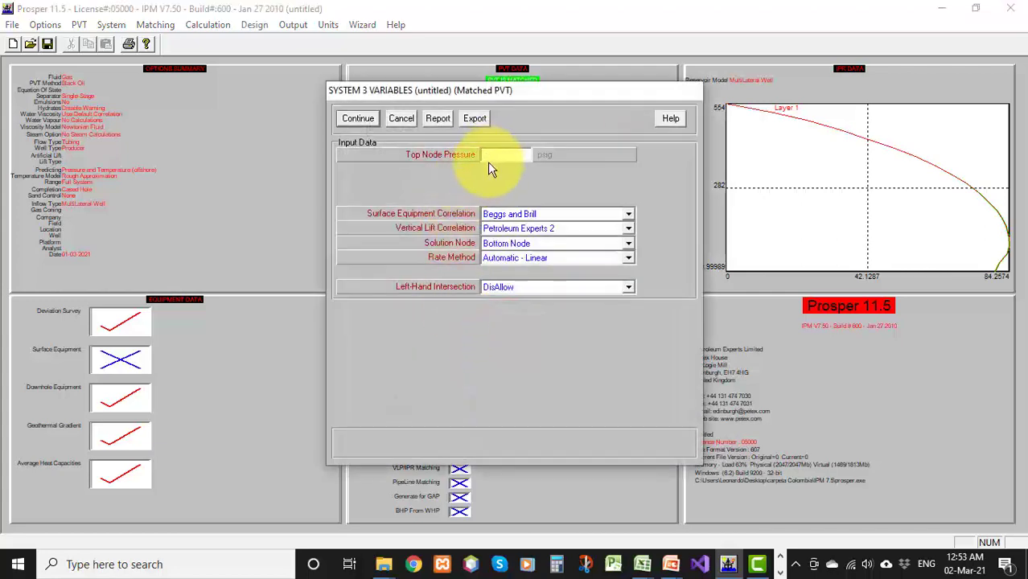
text(200)
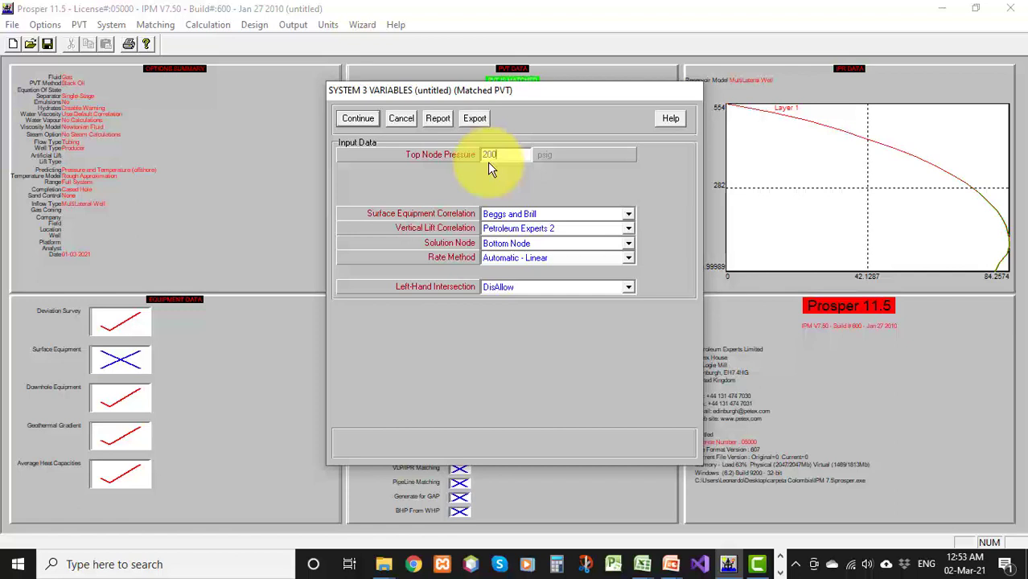
click(360, 119)
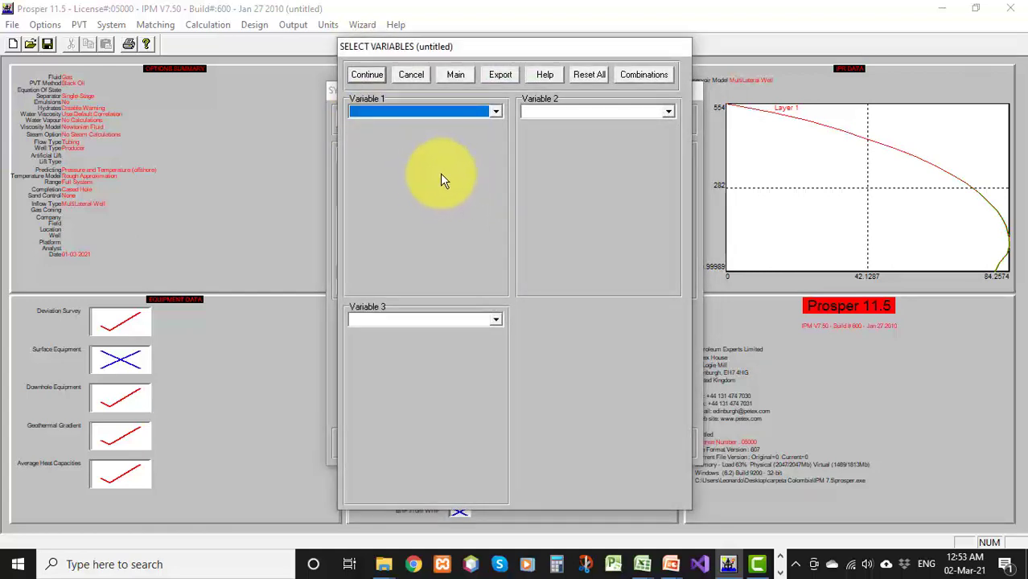
click(369, 75)
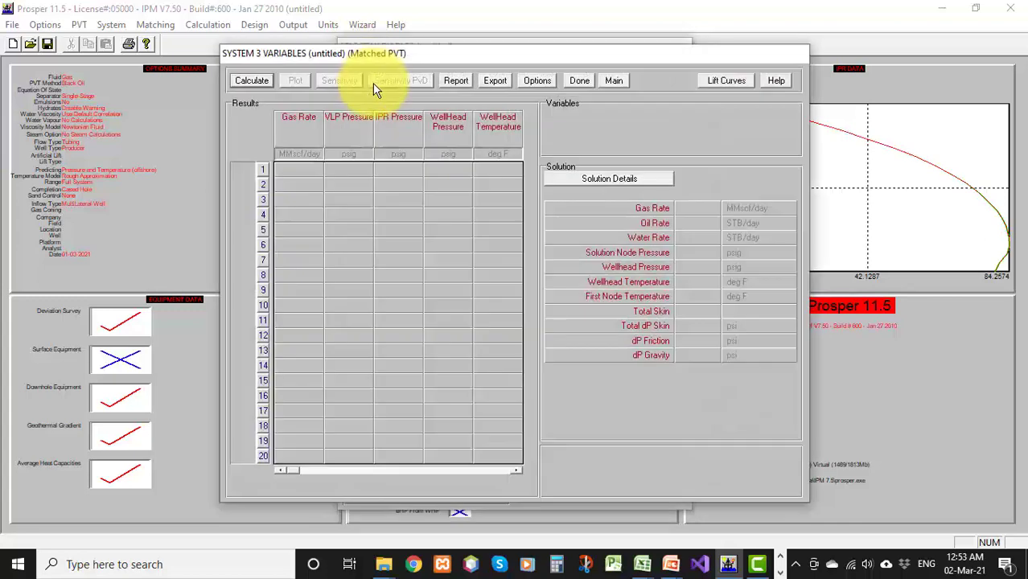
click(248, 81)
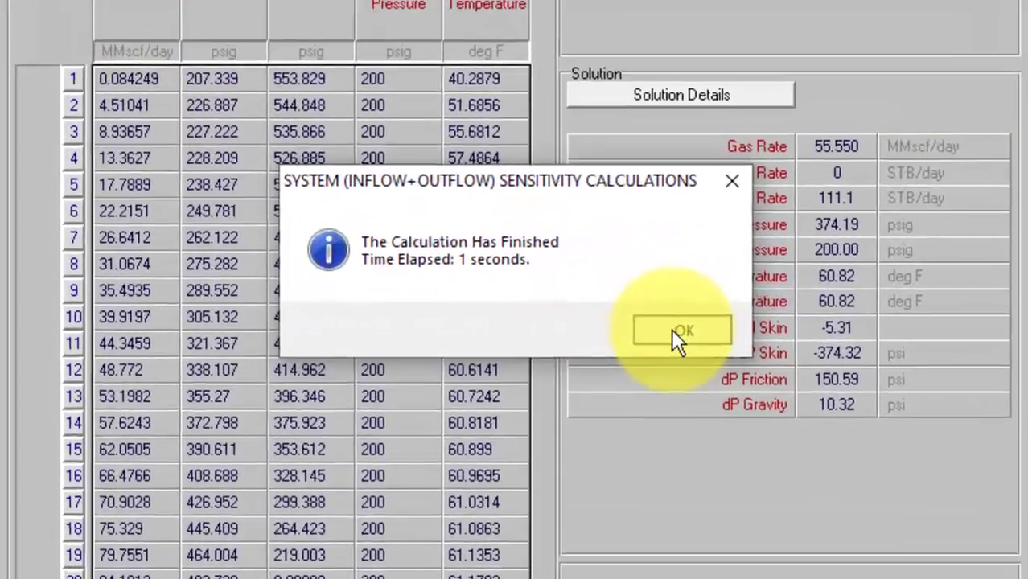
click(674, 334)
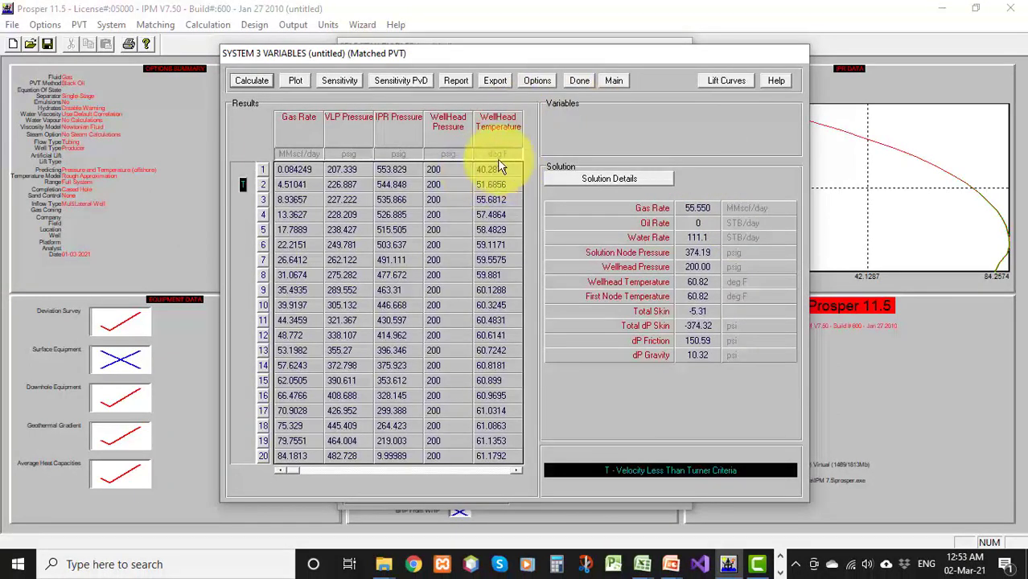
Plot the inflow versus outflow system curves, enlarge the plot and close it
click(295, 81)
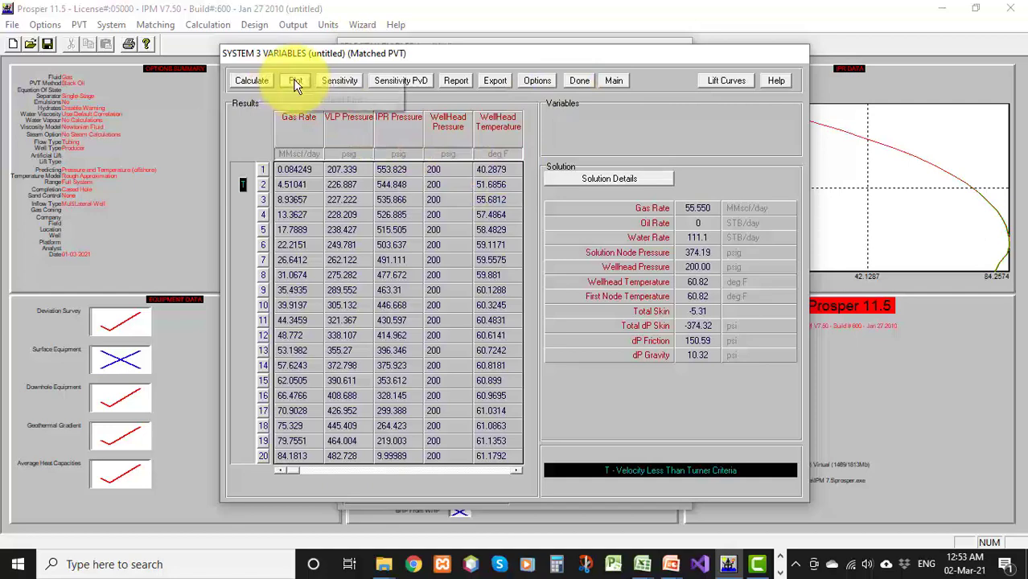
click(304, 88)
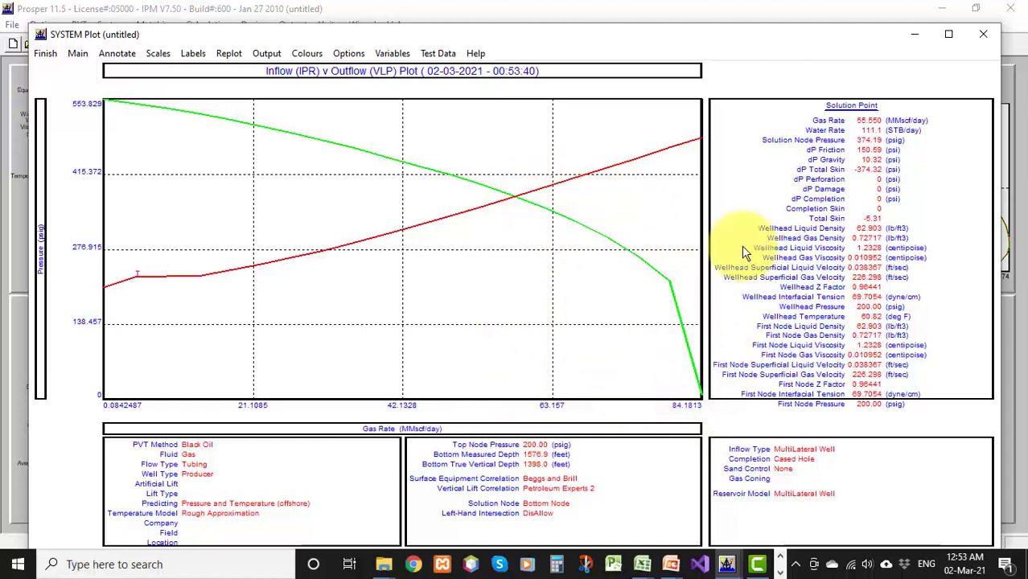
click(950, 33)
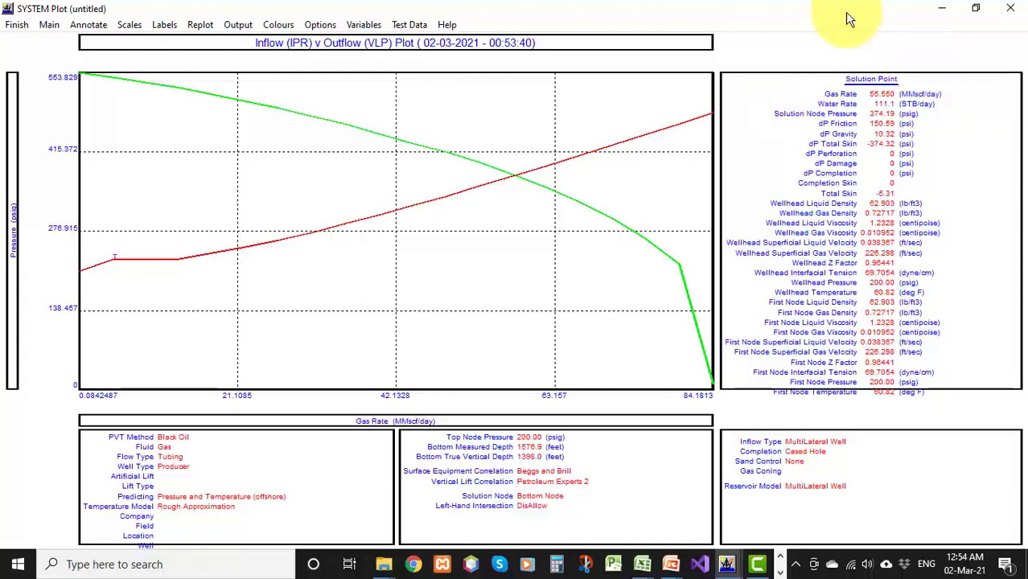
click(17, 27)
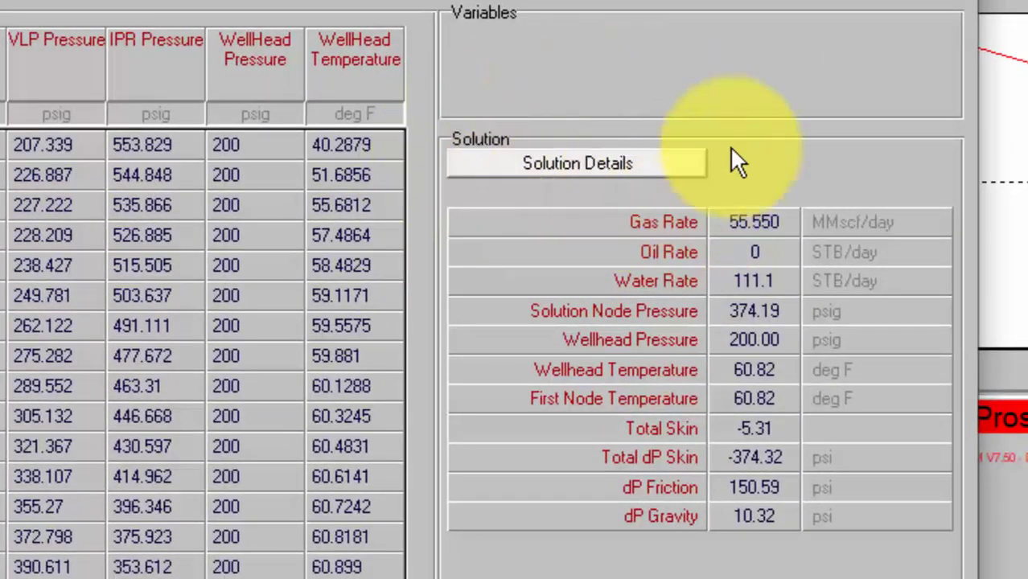
Review the solution's inflow layer details and plot branch pressure versus measured depth, then close the results dialogs
click(598, 162)
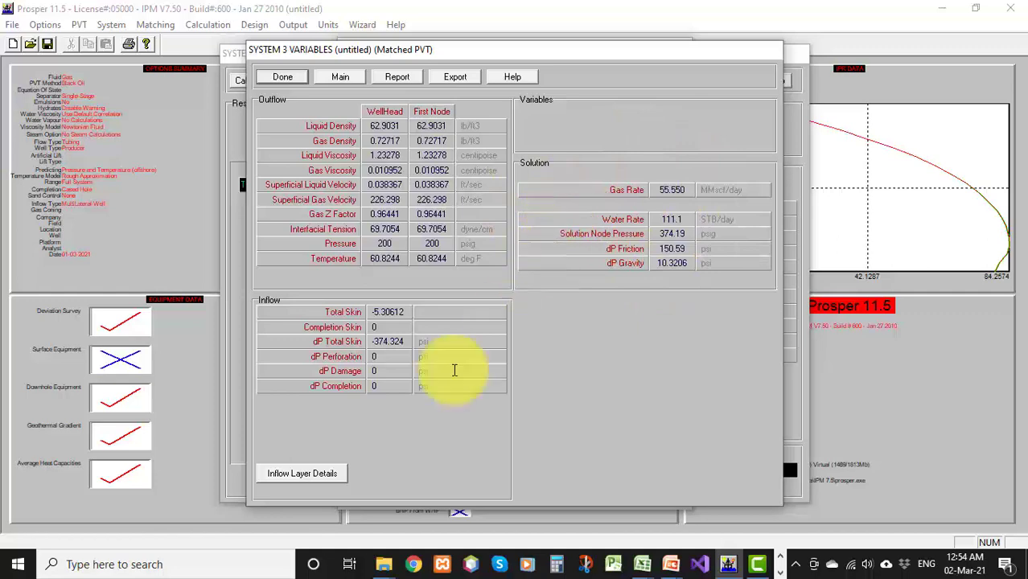
click(310, 472)
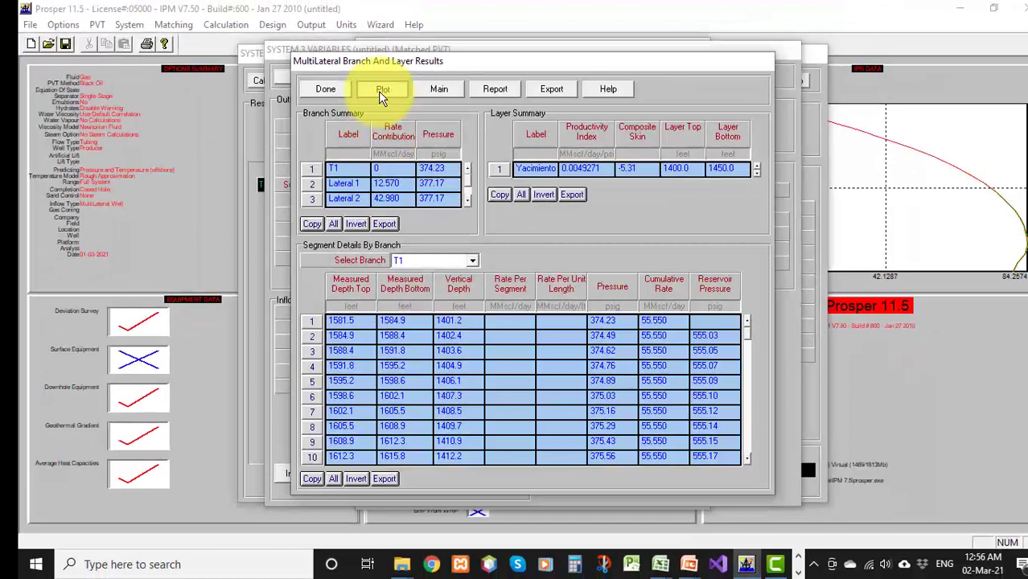
click(381, 91)
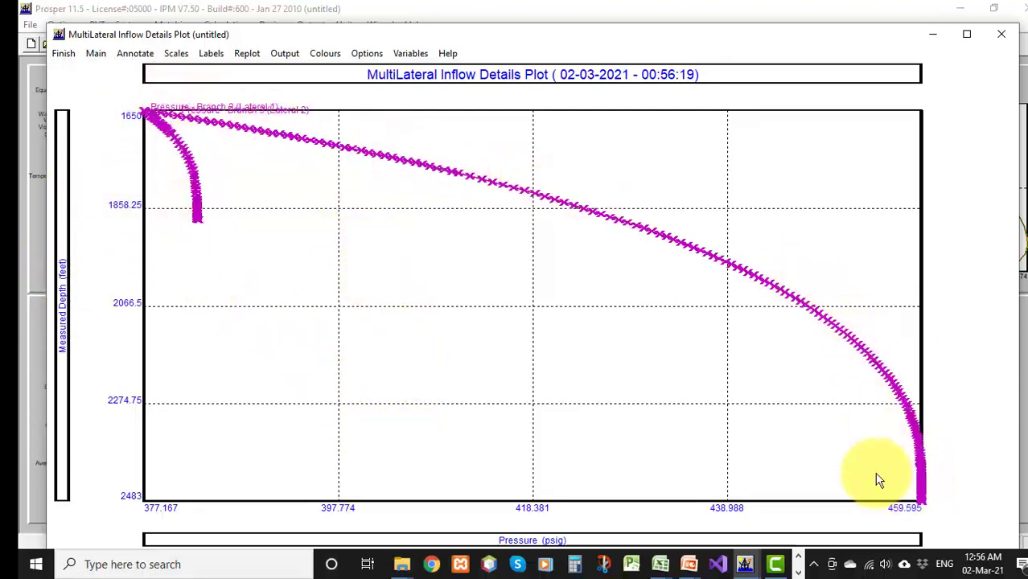
click(406, 55)
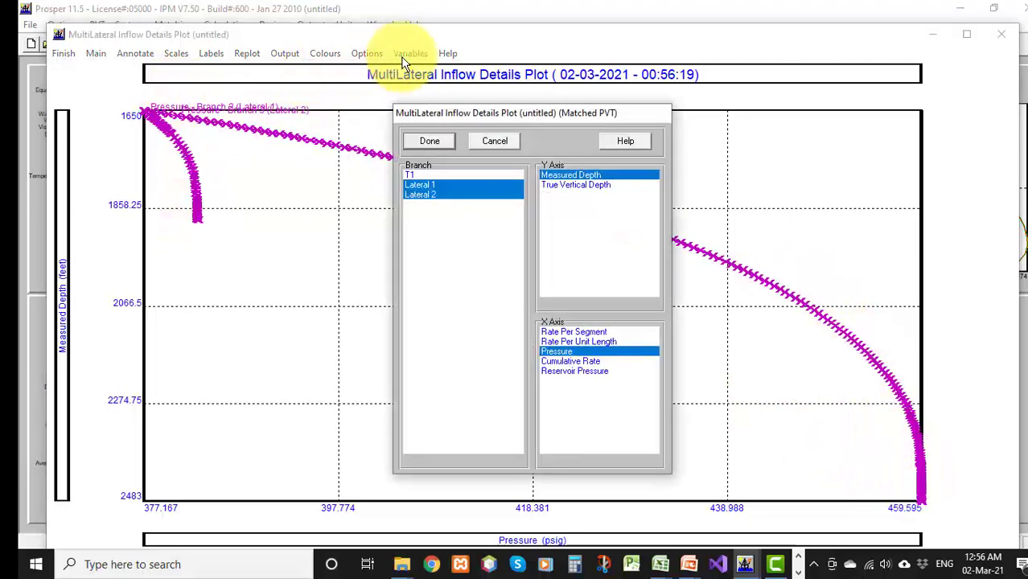
click(442, 143)
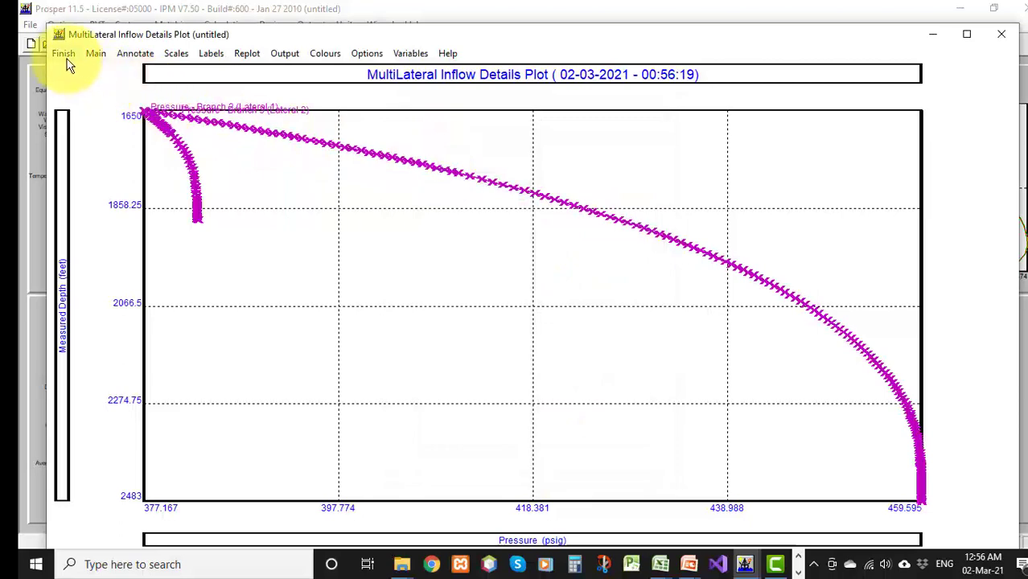
click(64, 57)
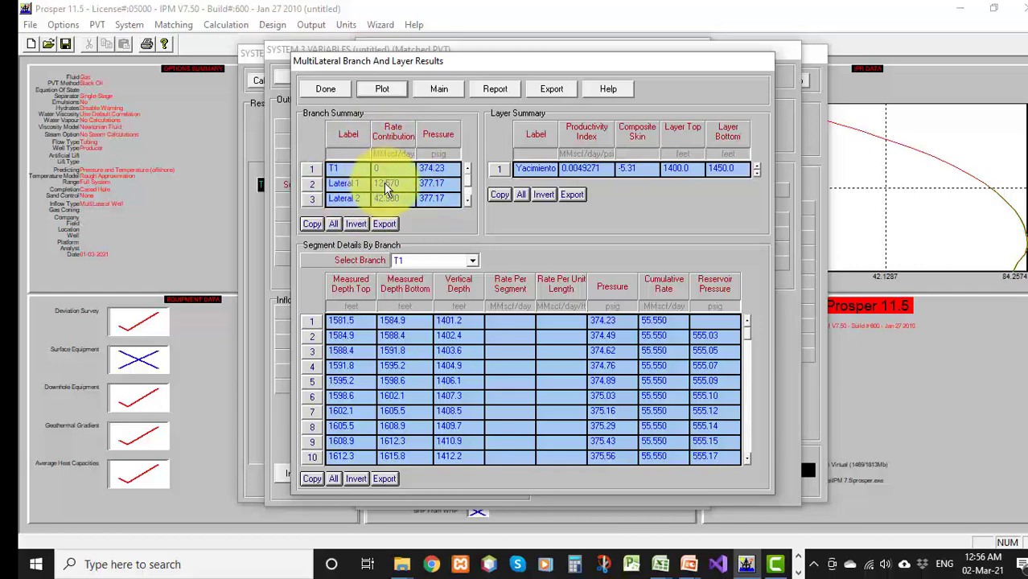
click(322, 90)
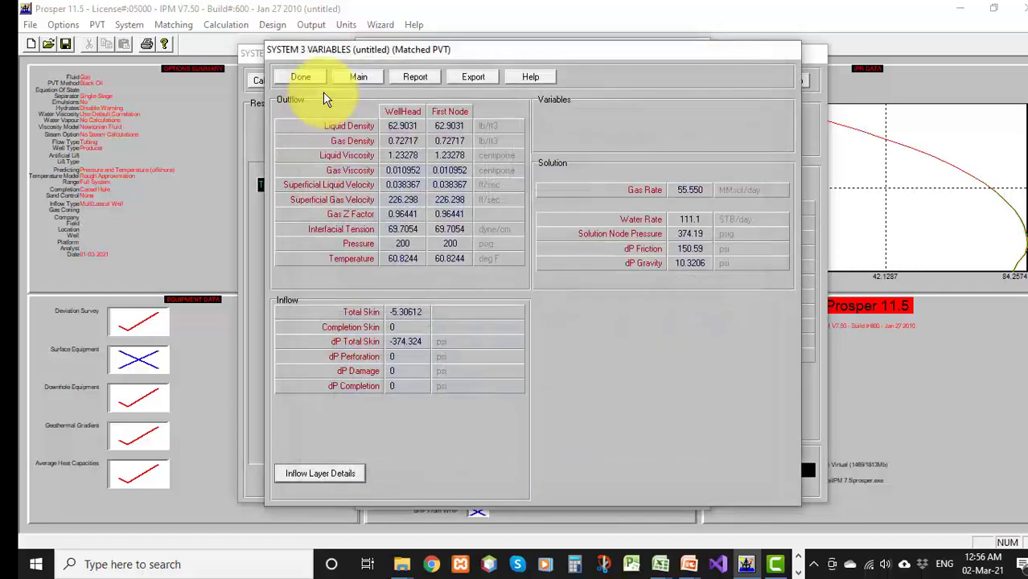
click(354, 83)
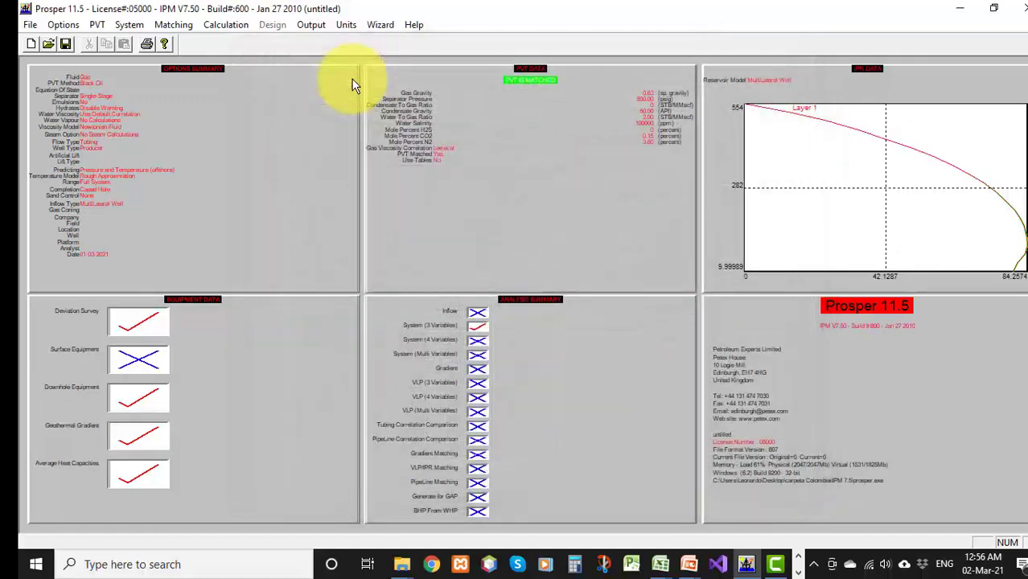